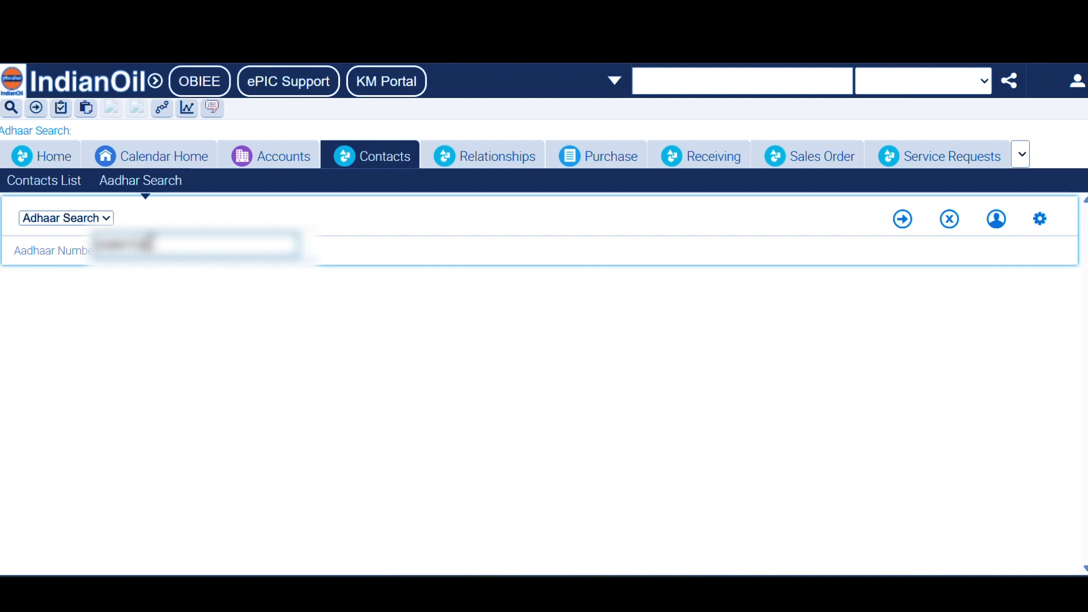
# - Run a Contacts Aadhar Search for the customer's Aadhaar number
pyautogui.write('11')
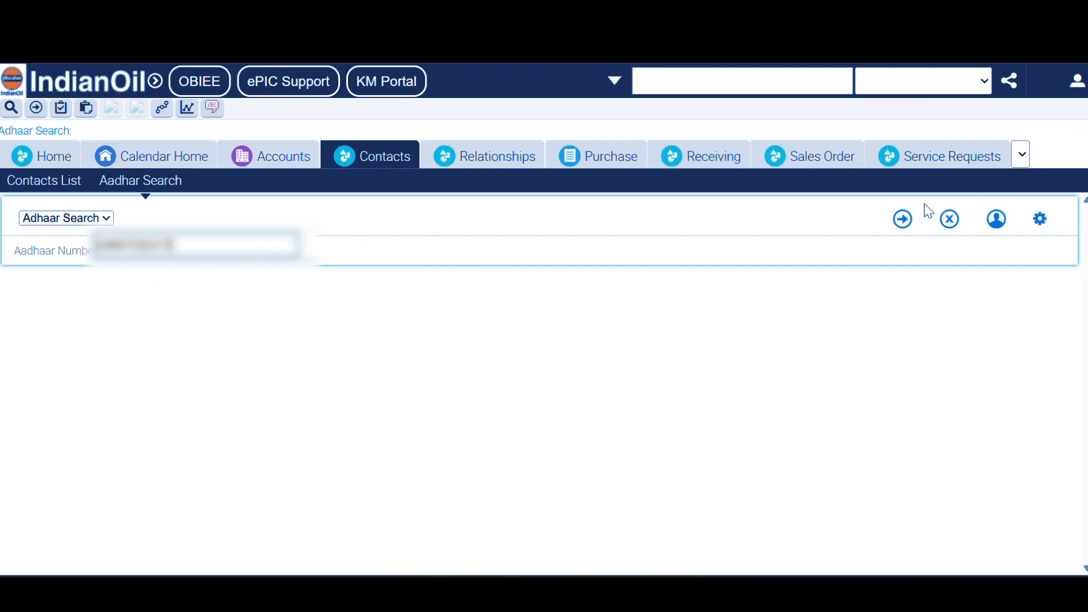
pyautogui.click(904, 219)
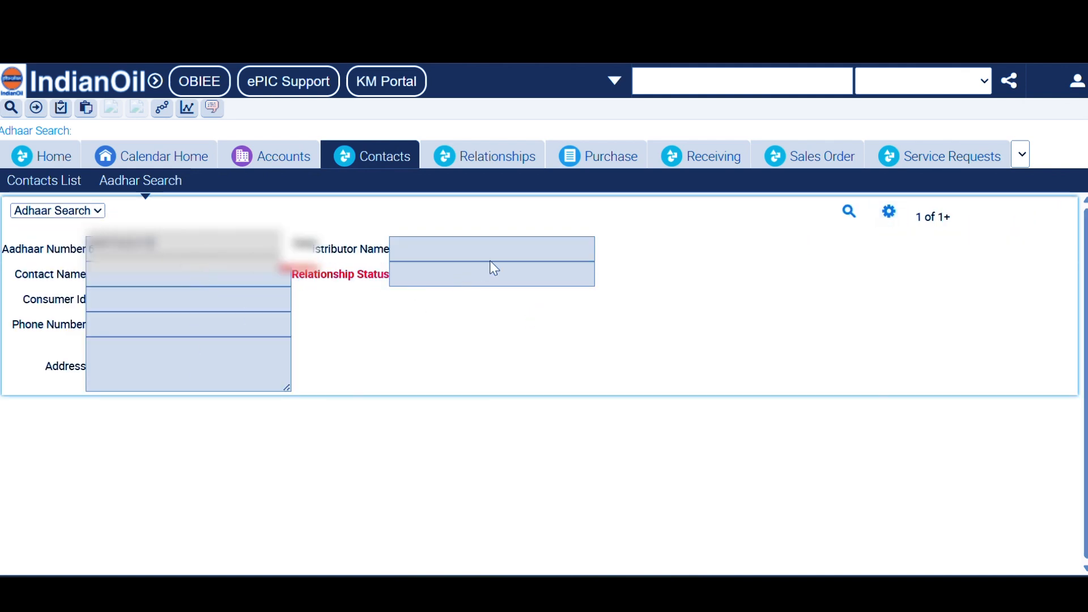
# - Check Relationships, return to Contacts and create a new blank contact record
pyautogui.click(503, 158)
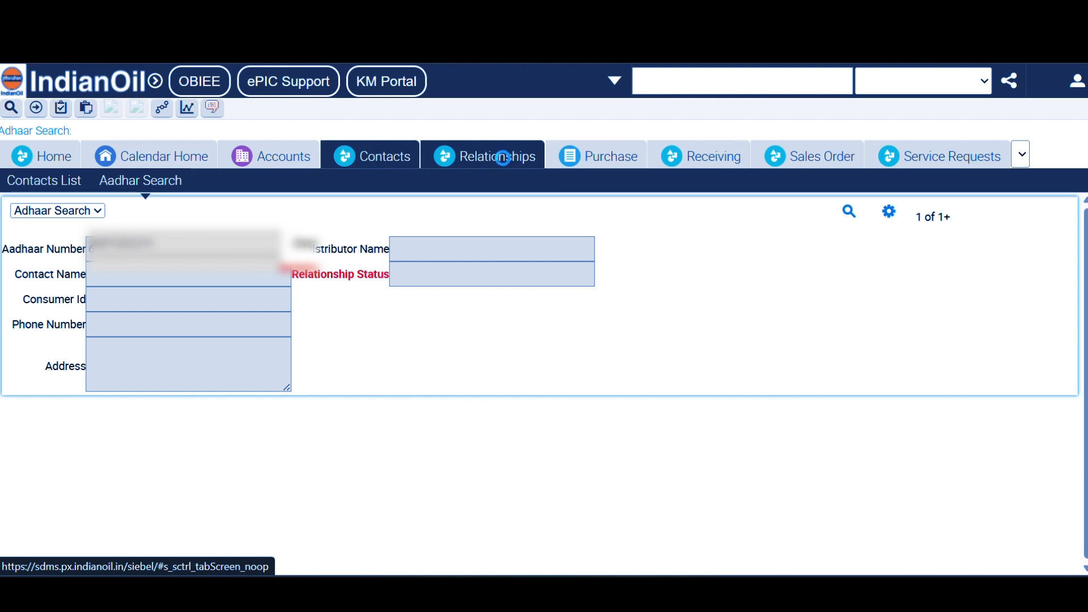
pyautogui.click(384, 163)
pyautogui.scroll(-3, 362, 264)
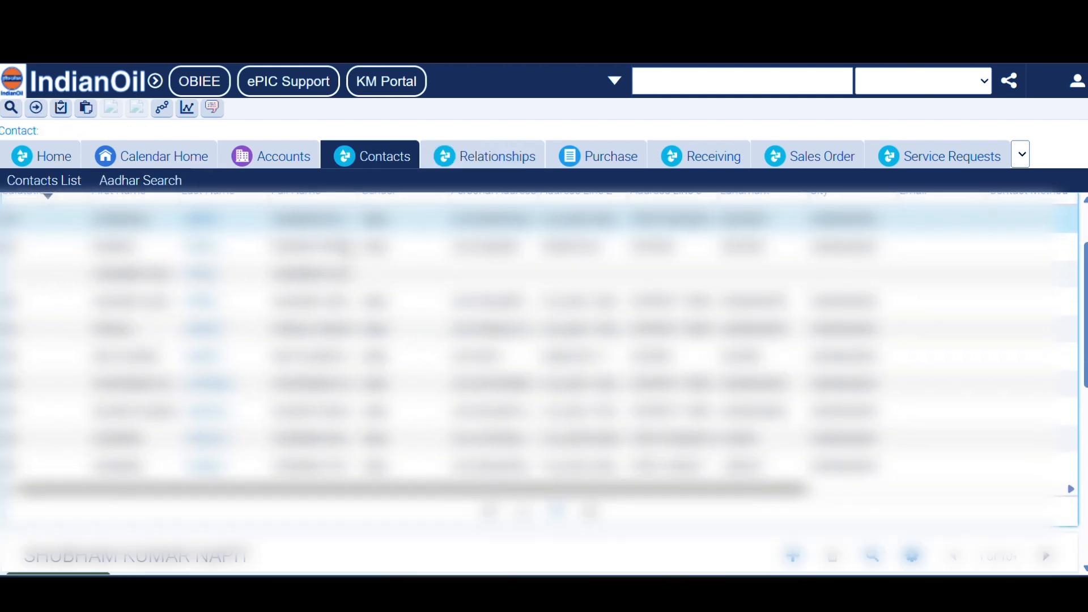
pyautogui.scroll(-3, 442, 340)
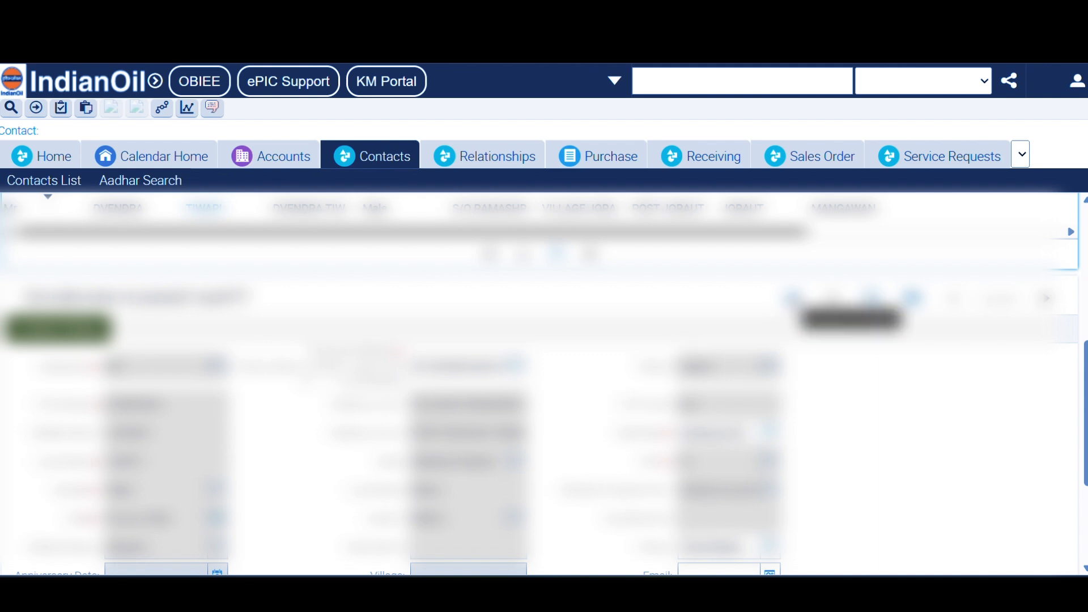
pyautogui.click(793, 298)
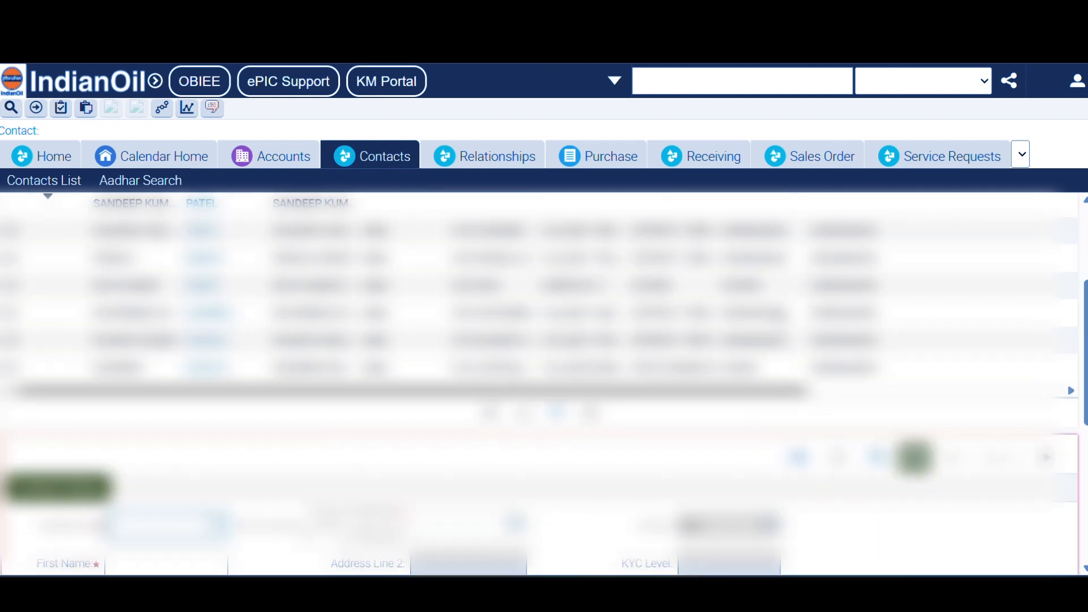
pyautogui.scroll(-3, 422, 462)
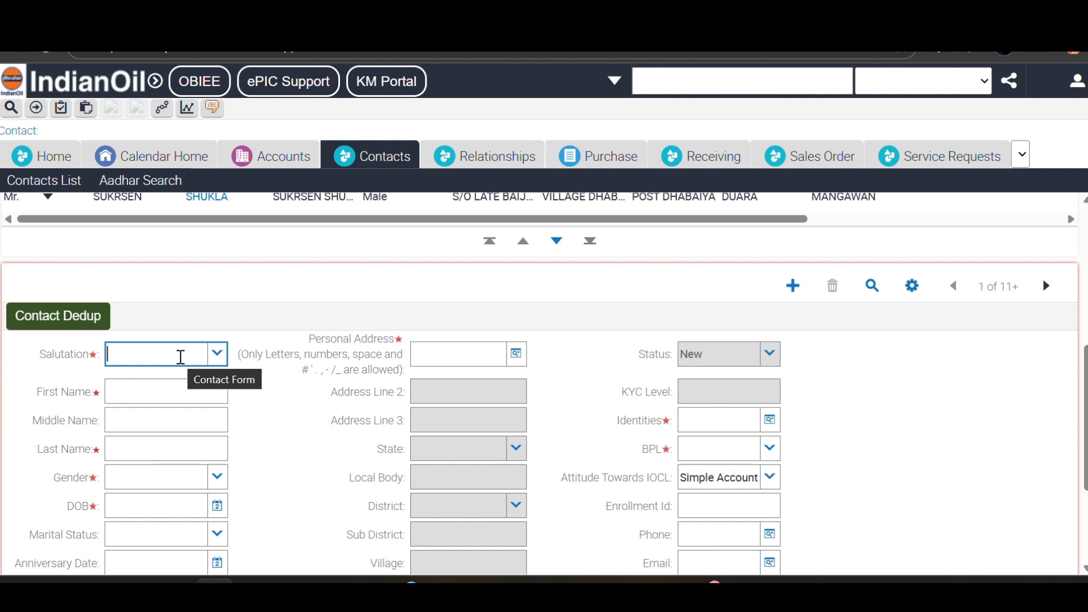
# - Enter salutation Mrs. and the customer's first and last name on the new contact
pyautogui.press('capslock')
pyautogui.write('MR')
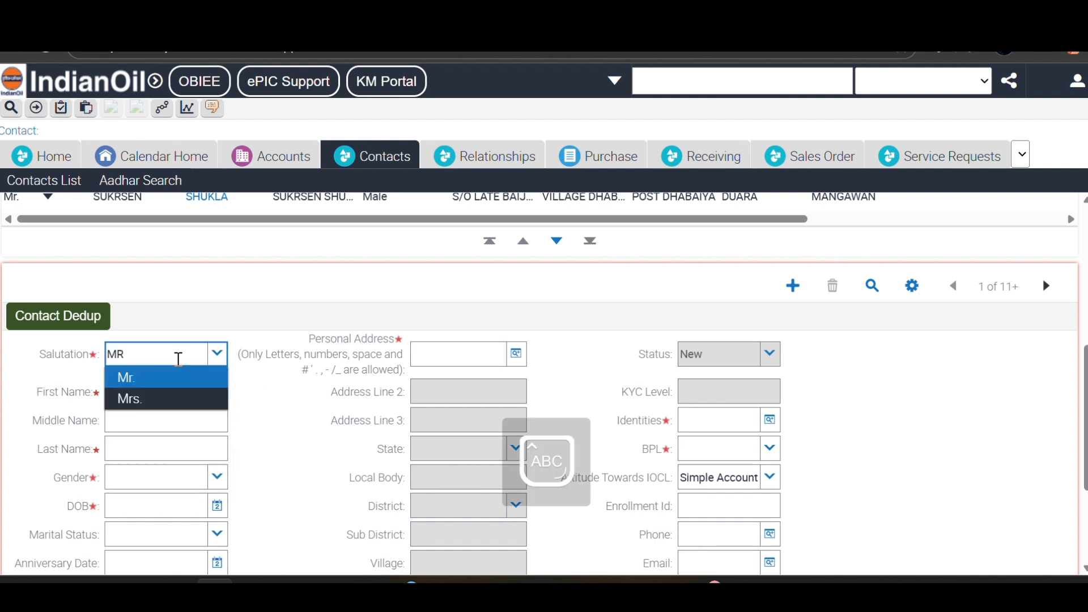
pyautogui.write('S')
pyautogui.press('Tab')
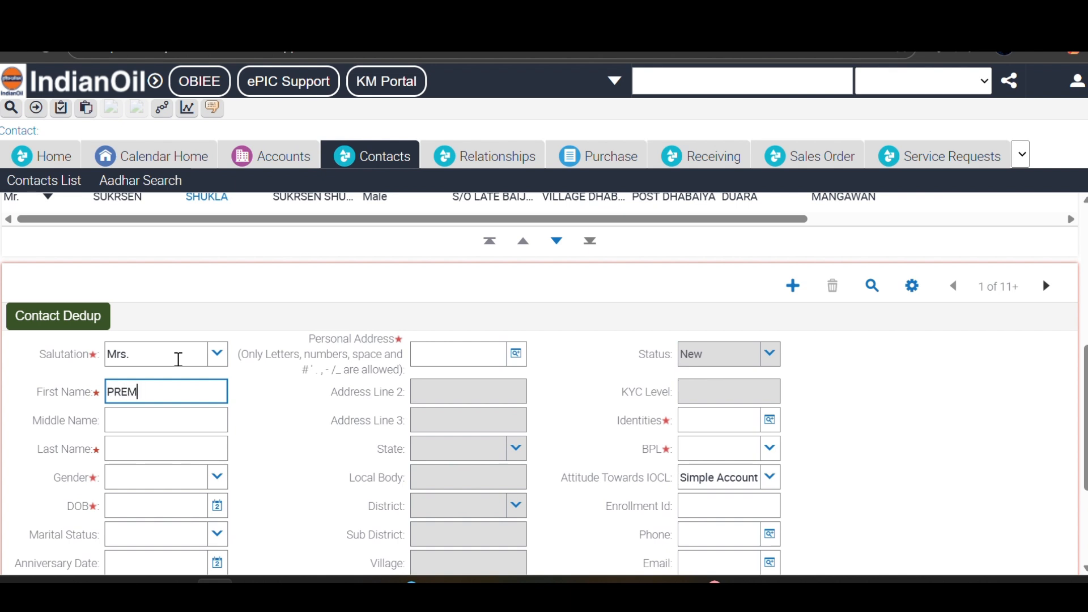
pyautogui.press('Tab')
pyautogui.press('Tab')
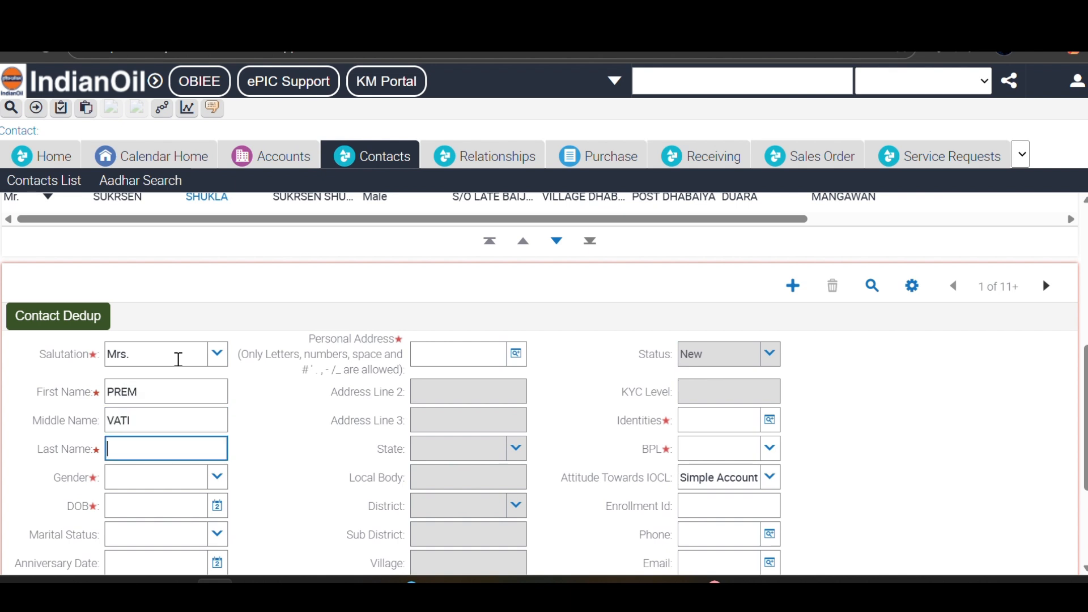
pyautogui.hotkey('shift', 'Tab')
pyautogui.press('BackSpace')
pyautogui.press('BackSpace')
pyautogui.press('BackSpace')
pyautogui.press('BackSpace')
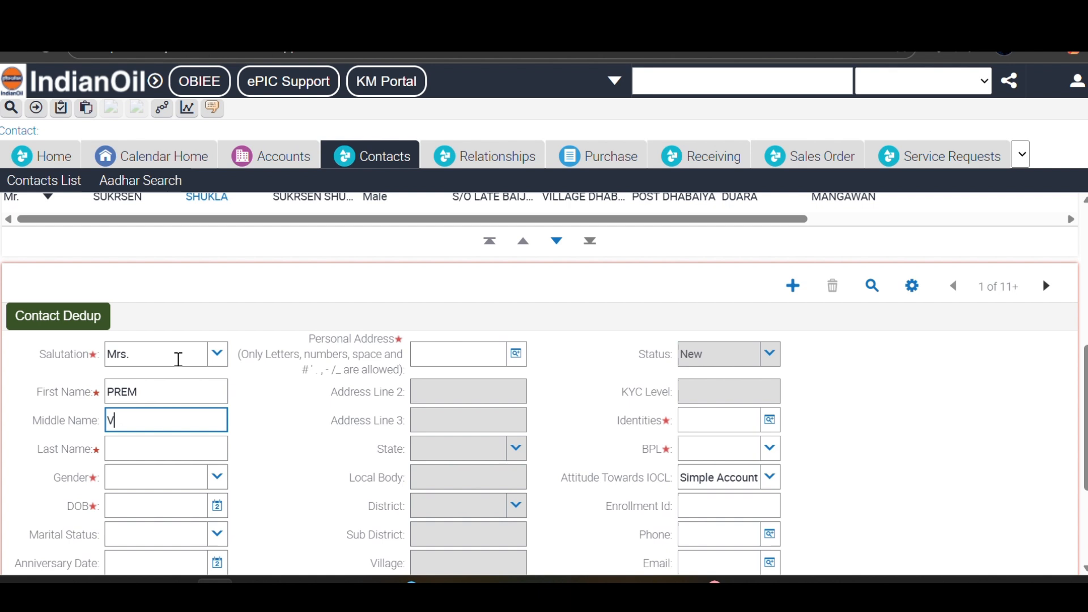
pyautogui.hotkey('shift', 'Tab')
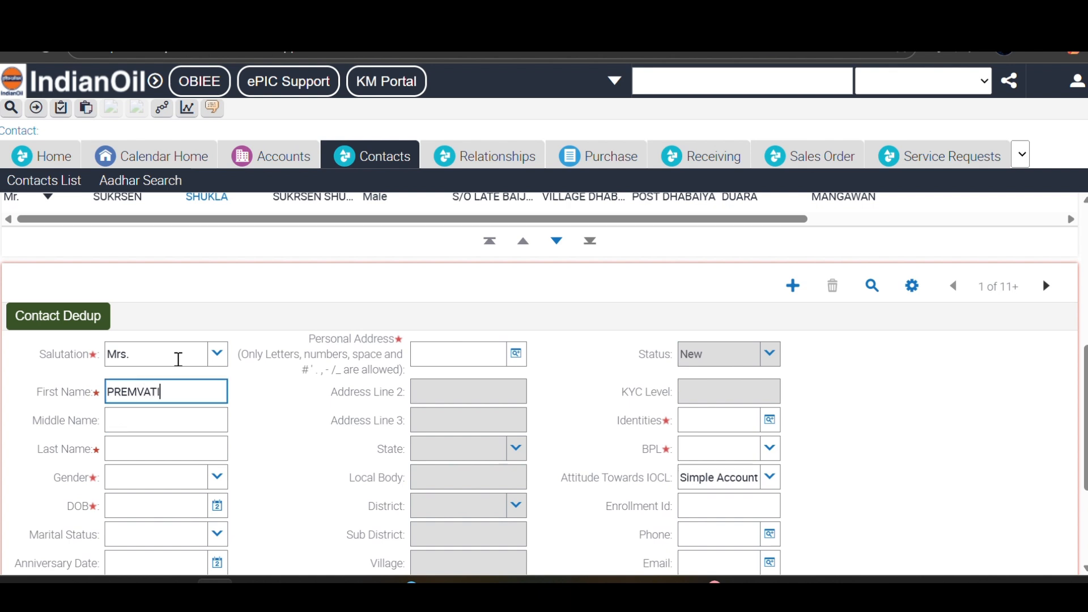
pyautogui.press('Tab')
pyautogui.press('Tab')
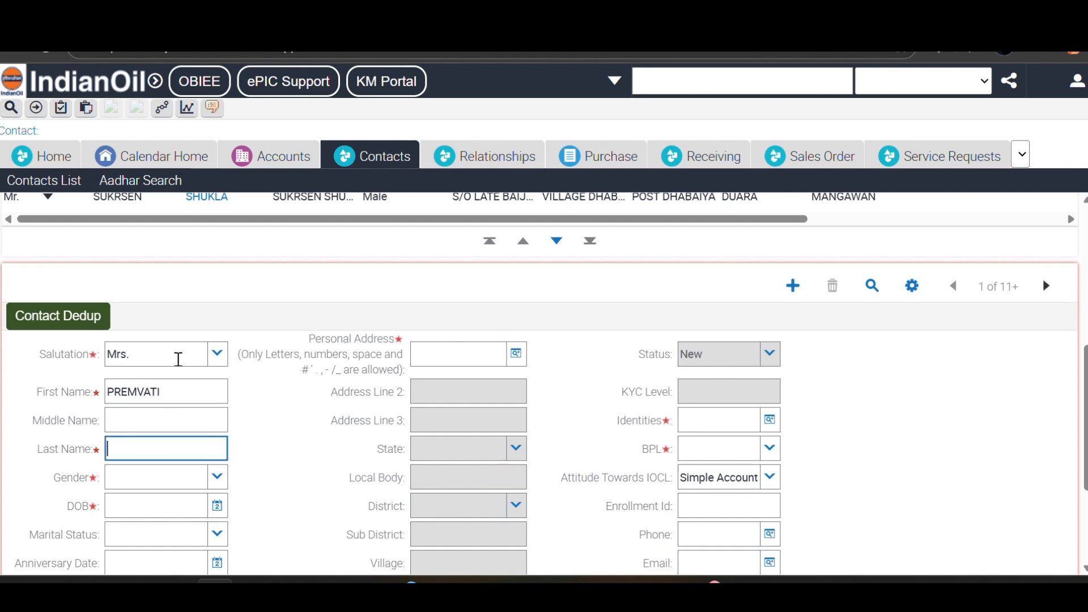
pyautogui.write('SAKET')
pyautogui.press('Tab')
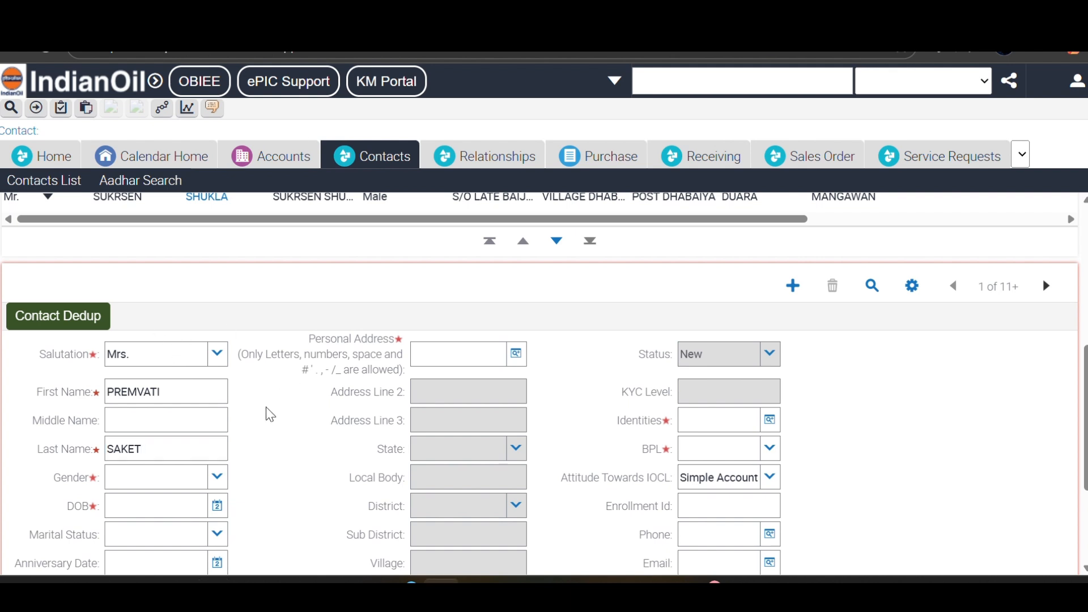
# - Set gender to Female and date of birth to 01-Jan-1988
pyautogui.click(149, 481)
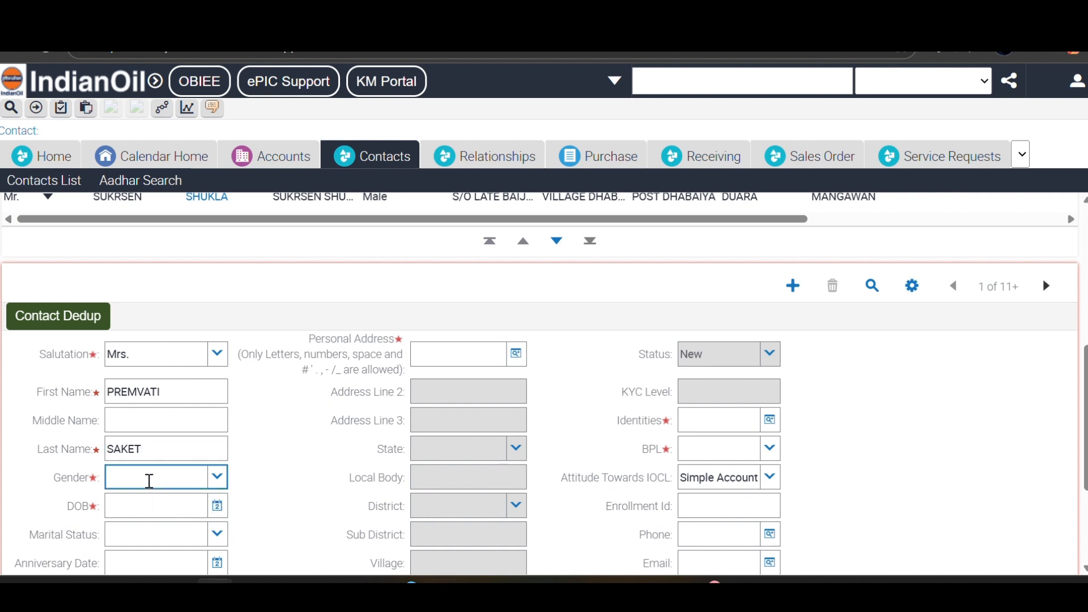
pyautogui.write('FE')
pyautogui.press('Tab')
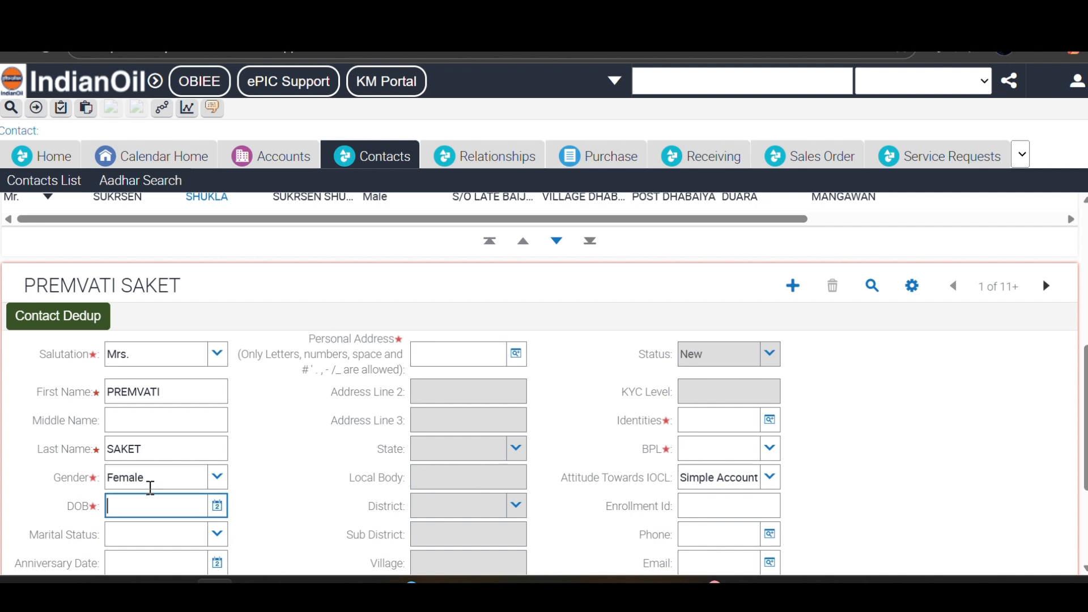
pyautogui.click(217, 507)
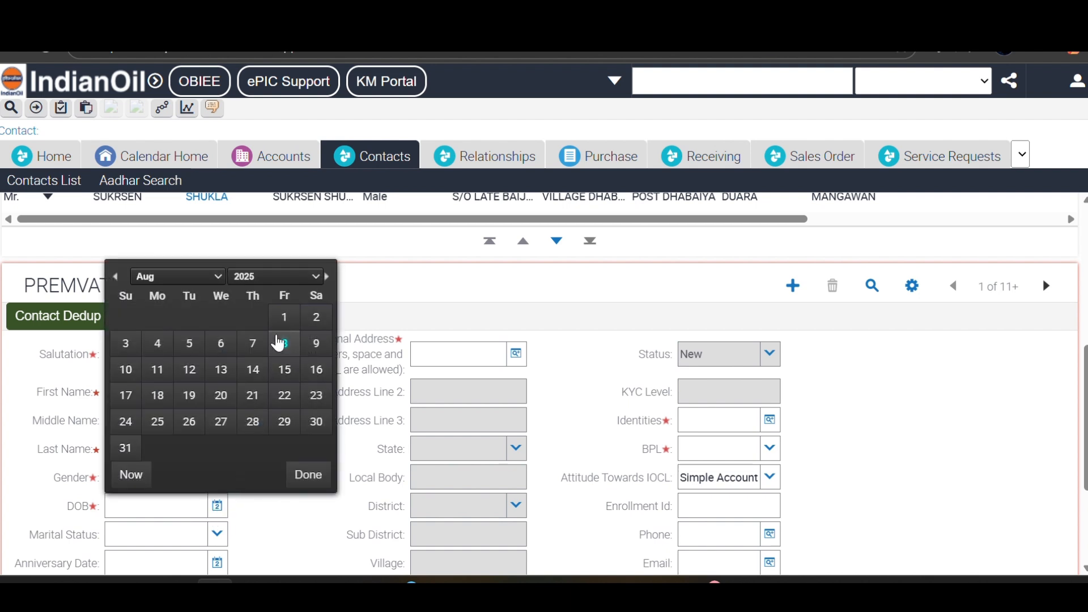
pyautogui.click(315, 276)
pyautogui.scroll(8, 296, 349)
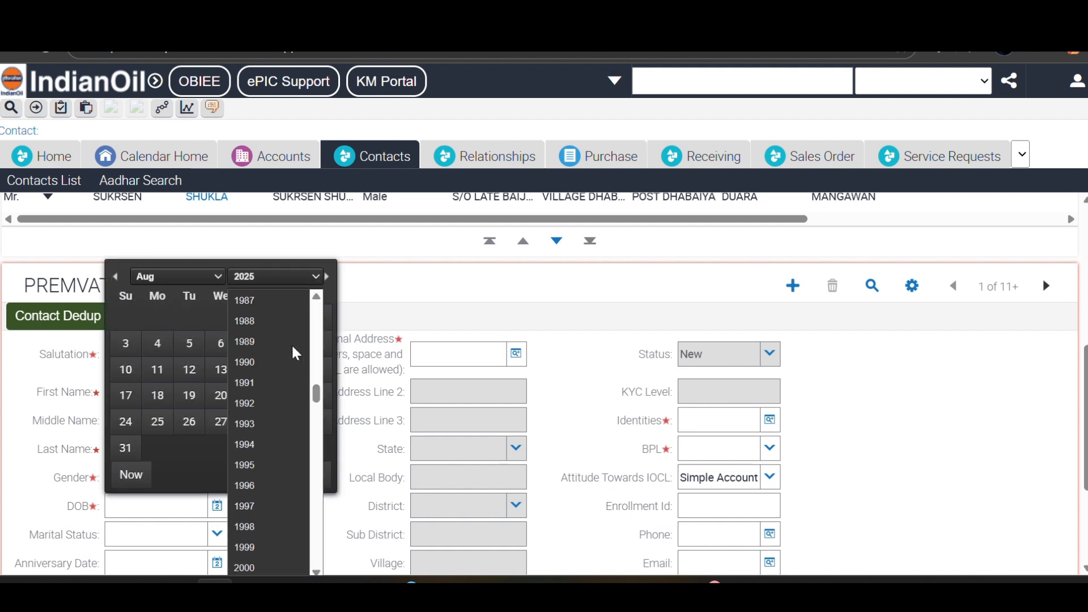
pyautogui.click(267, 321)
pyautogui.click(190, 276)
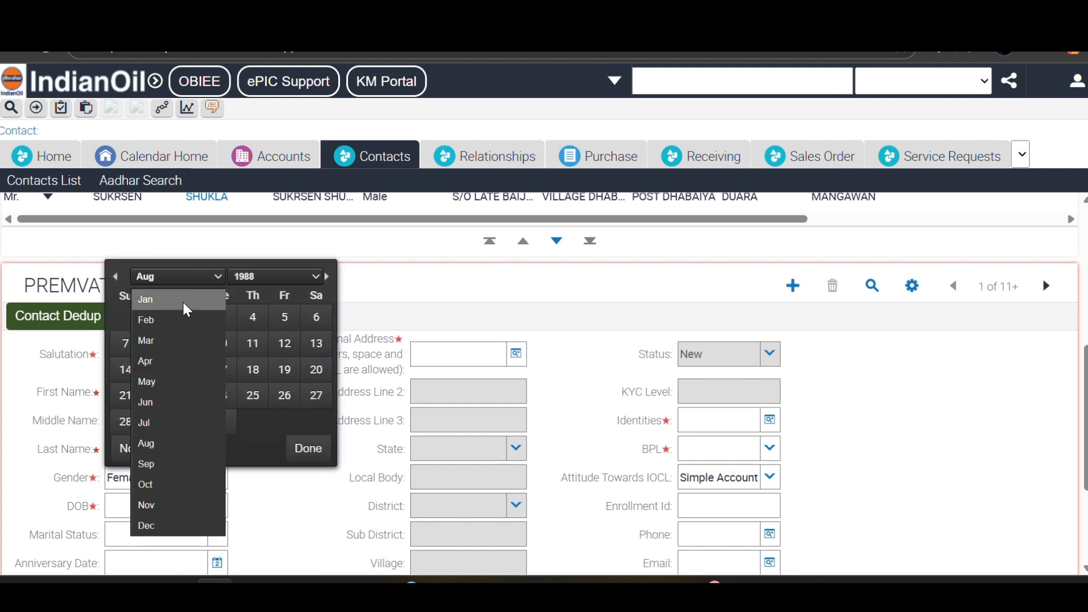
pyautogui.click(187, 310)
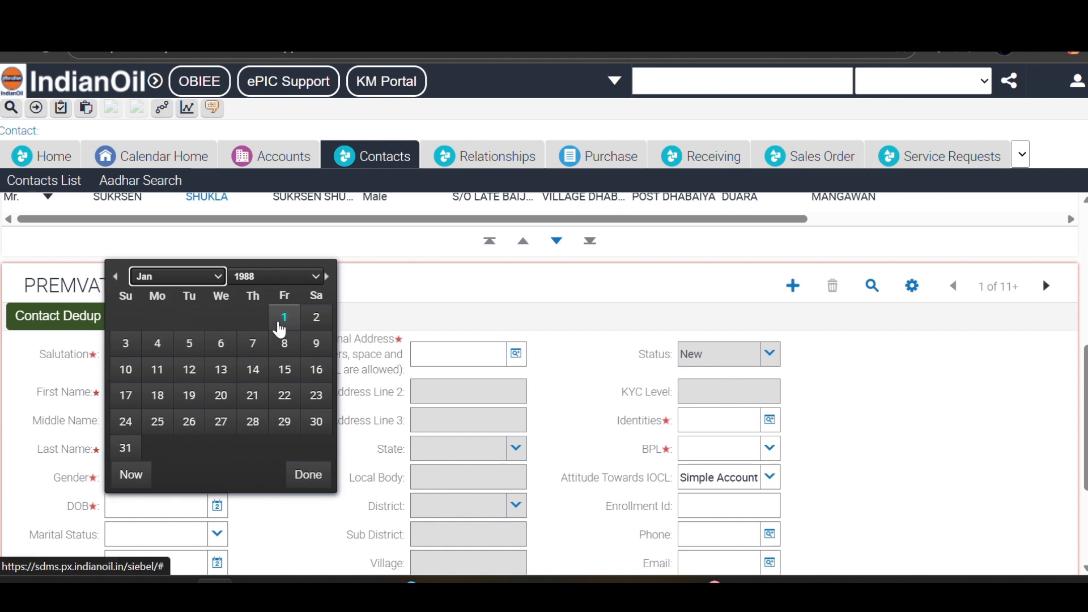
pyautogui.click(282, 320)
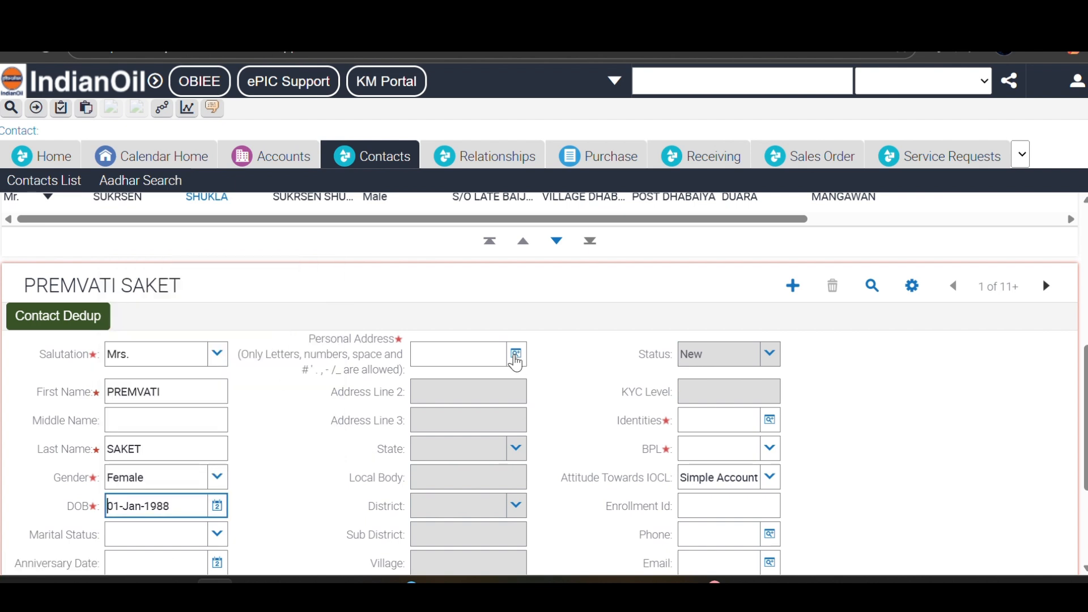
pyautogui.scroll(-3, 514, 361)
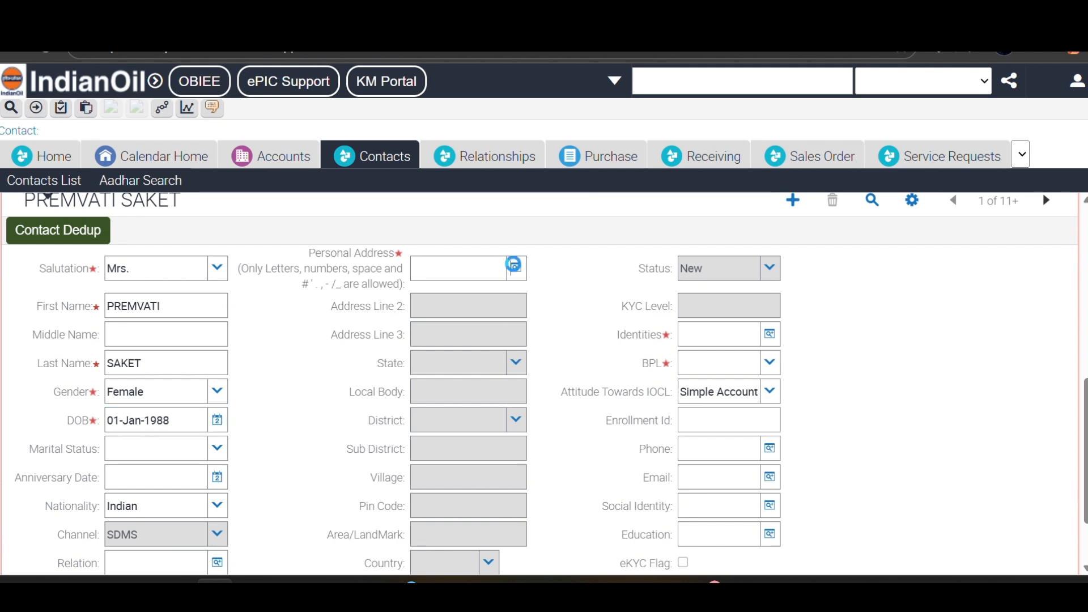
# - Add a new personal address and enter its three address lines
pyautogui.click(514, 264)
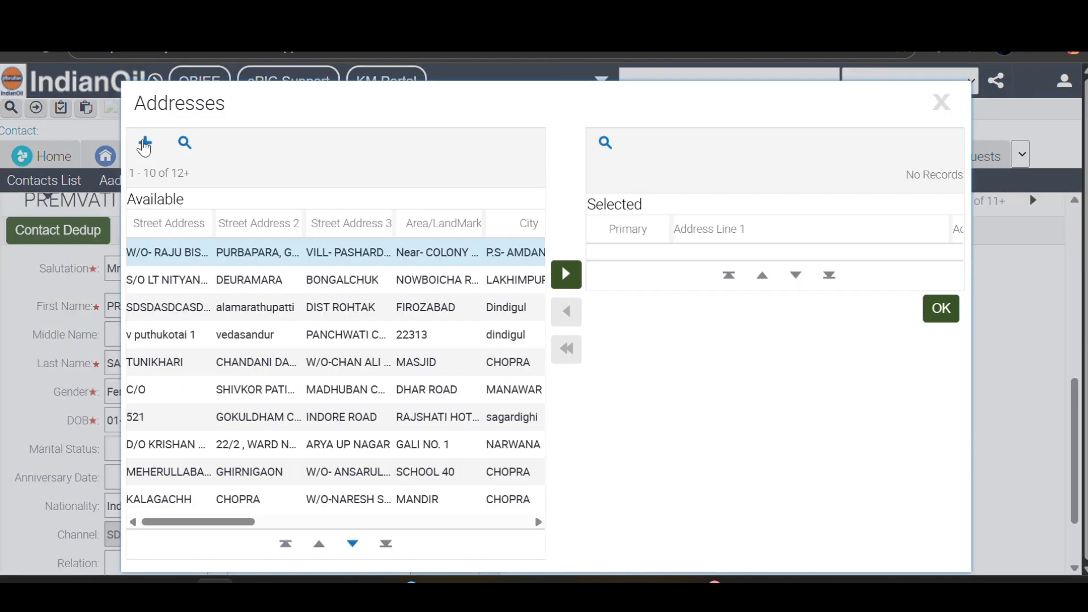
pyautogui.click(145, 143)
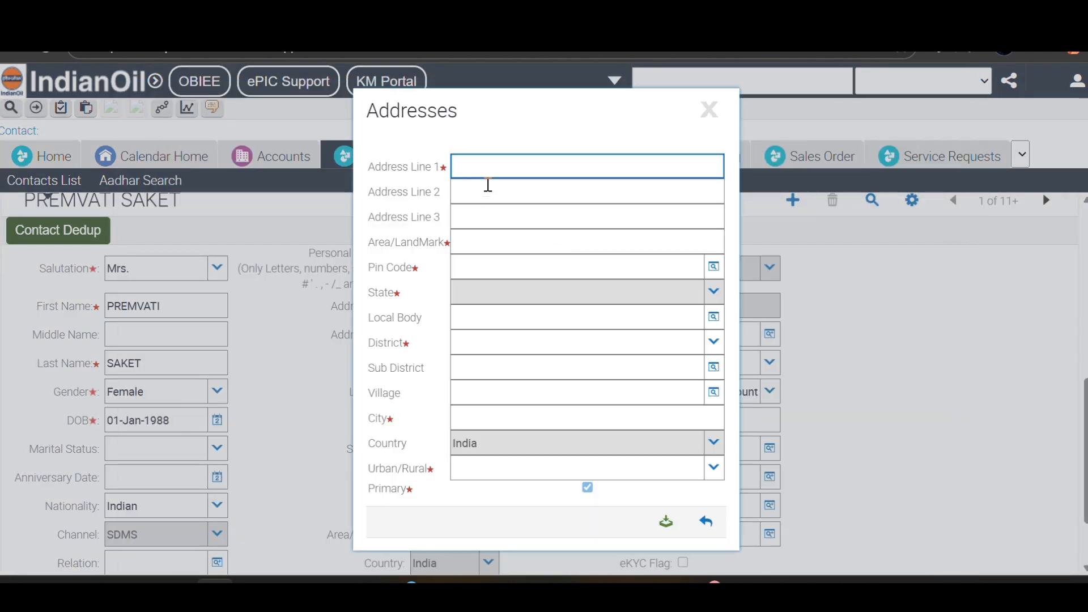
pyautogui.click(491, 168)
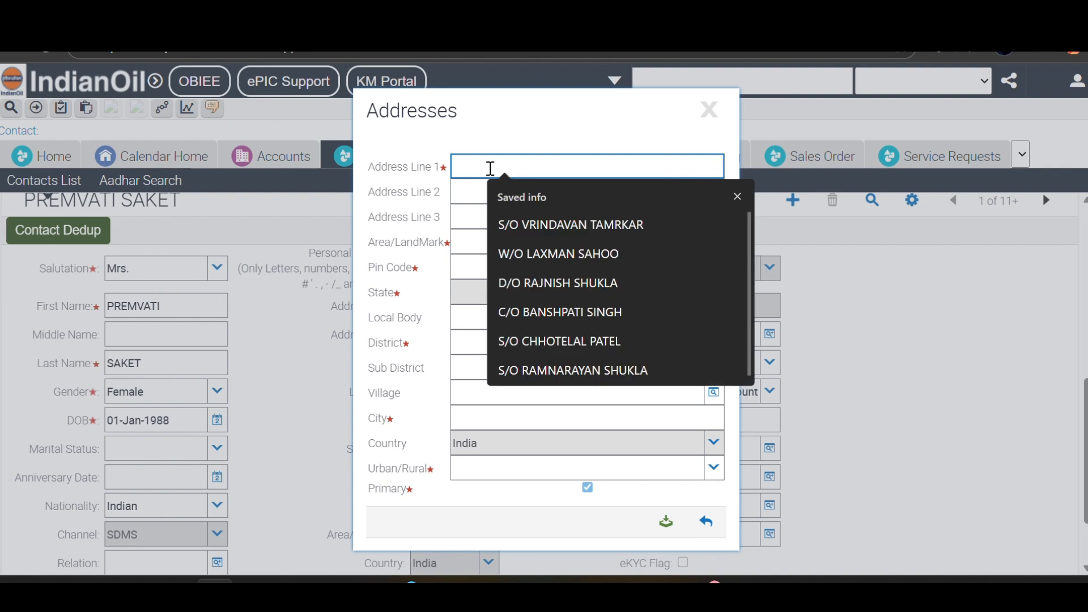
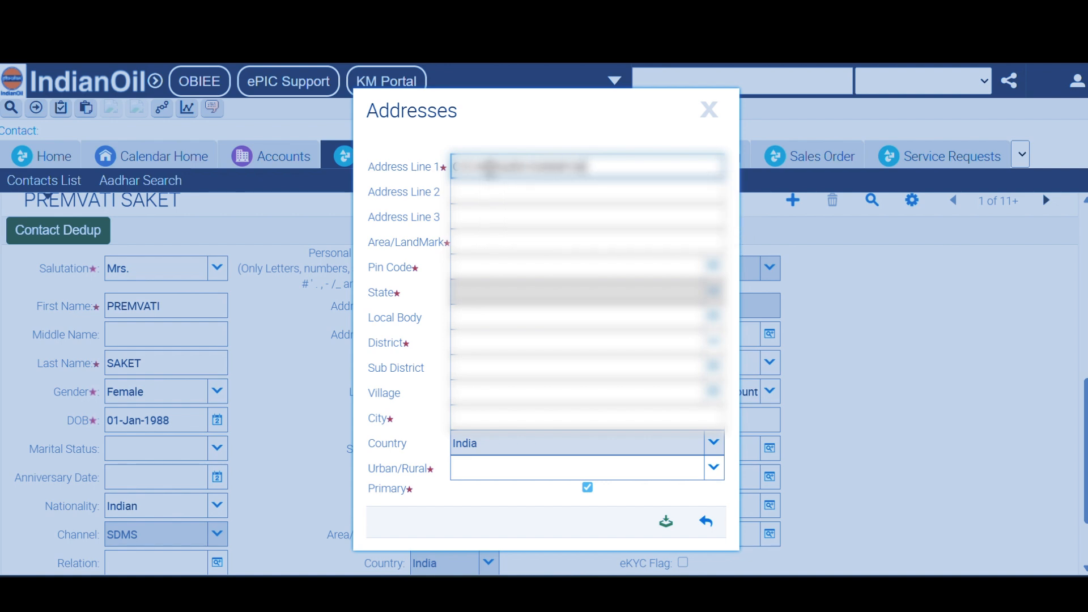
pyautogui.press('Tab')
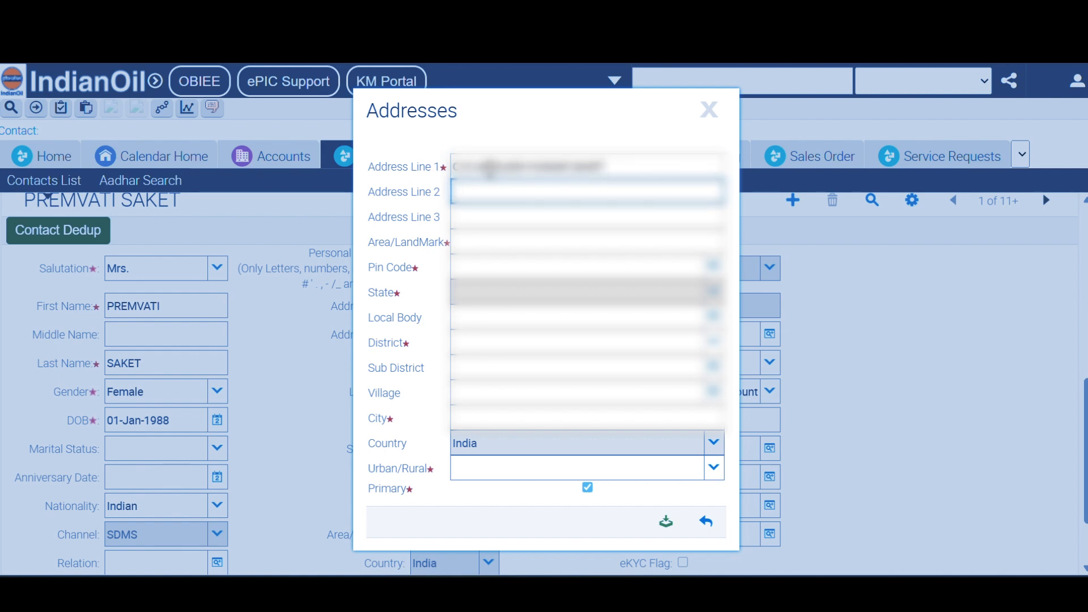
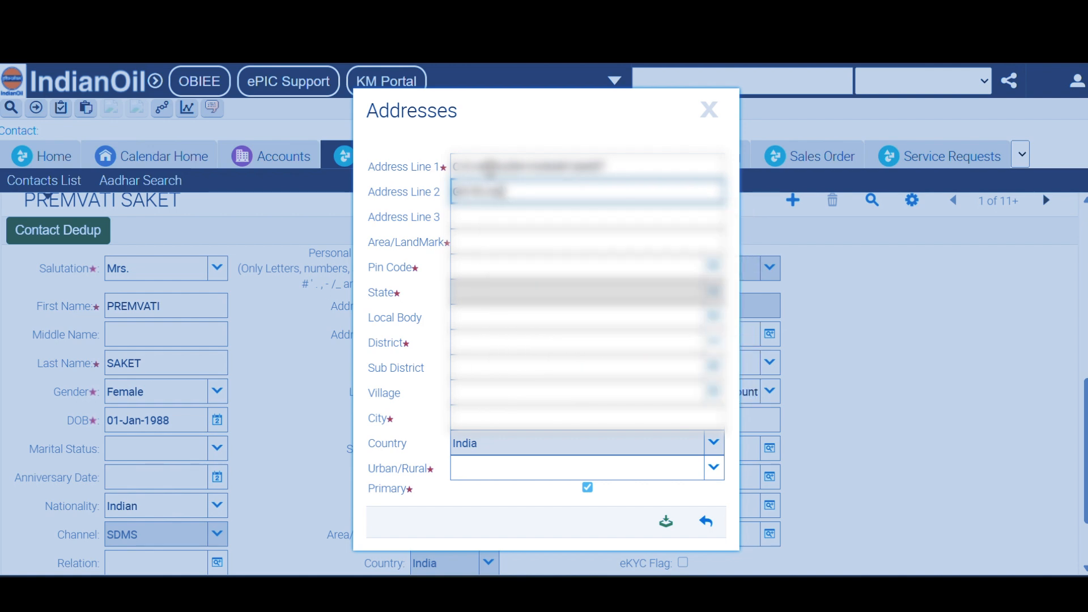
pyautogui.press('Tab')
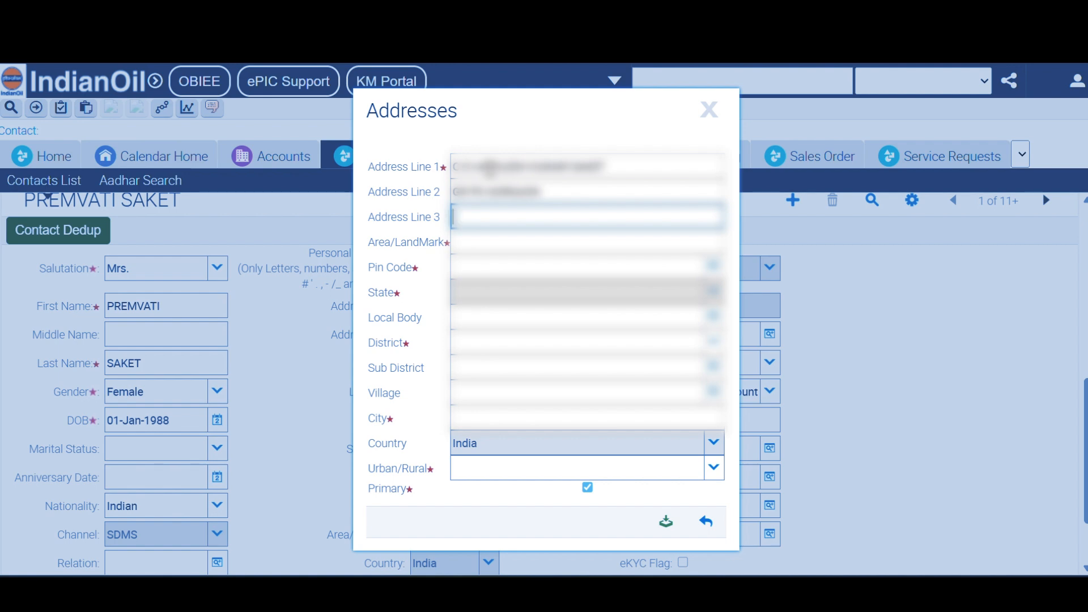
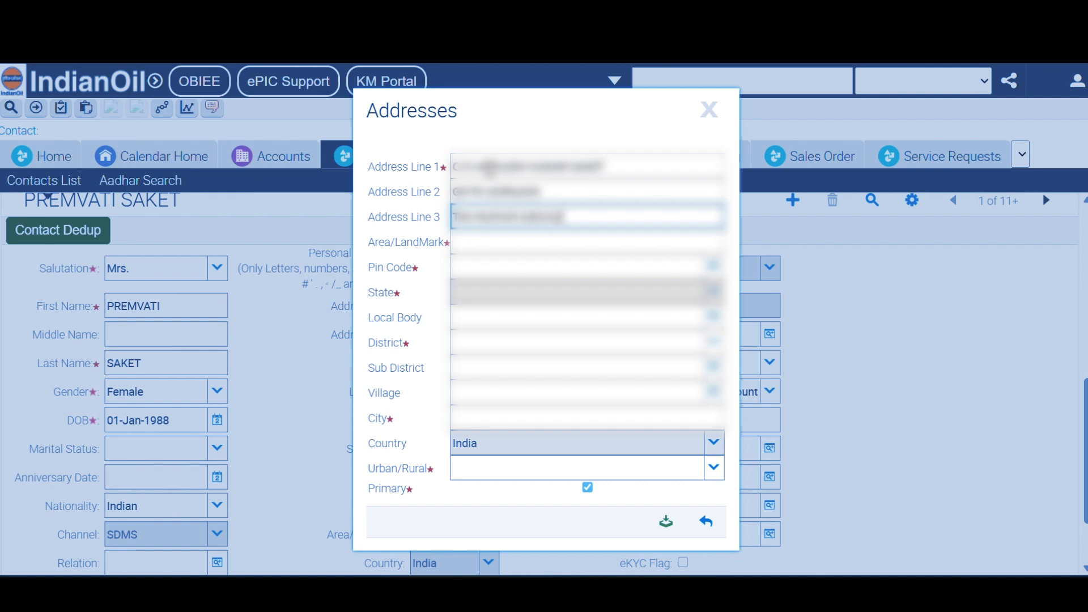
# - Fill in the address landmark, pin code, local body and sub district
pyautogui.press('Tab')
pyautogui.write('GURHWAN')
pyautogui.press('BackSpace')
pyautogui.press('BackSpace')
pyautogui.press('BackSpace')
pyautogui.press('BackSpace')
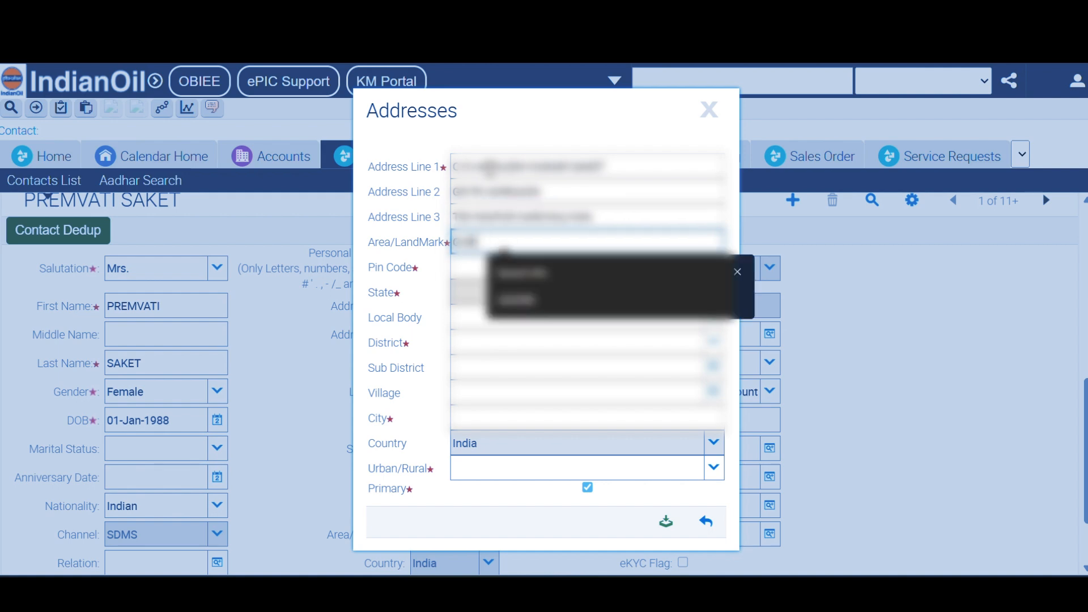
pyautogui.write('HWANI')
pyautogui.press('BackSpace')
pyautogui.press('BackSpace')
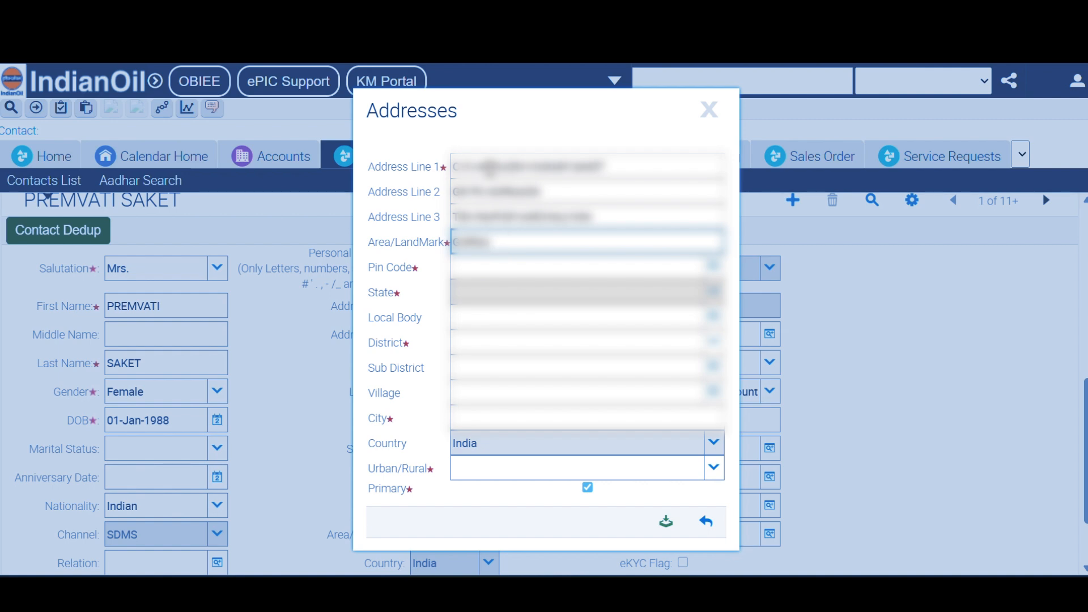
pyautogui.write('ANI')
pyautogui.press('Tab')
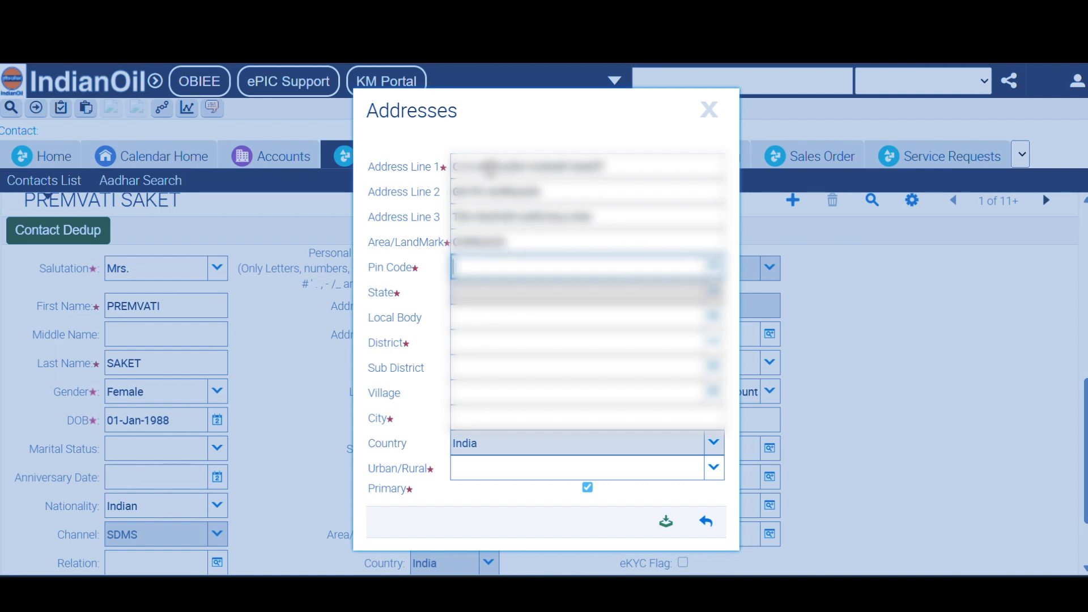
pyautogui.write('48')
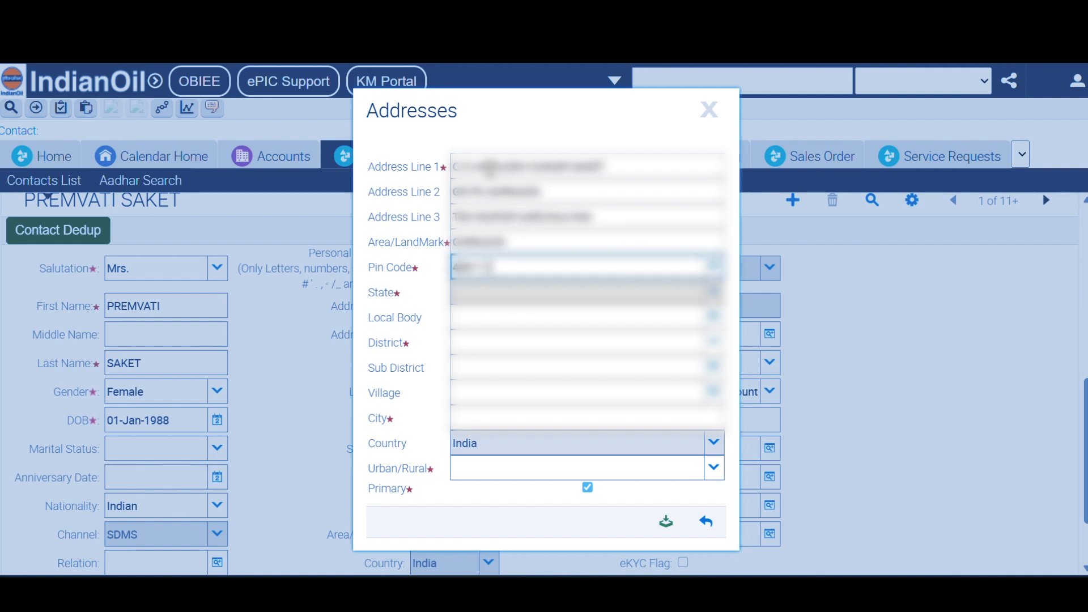
pyautogui.press('Tab')
pyautogui.press('Tab')
pyautogui.write('R')
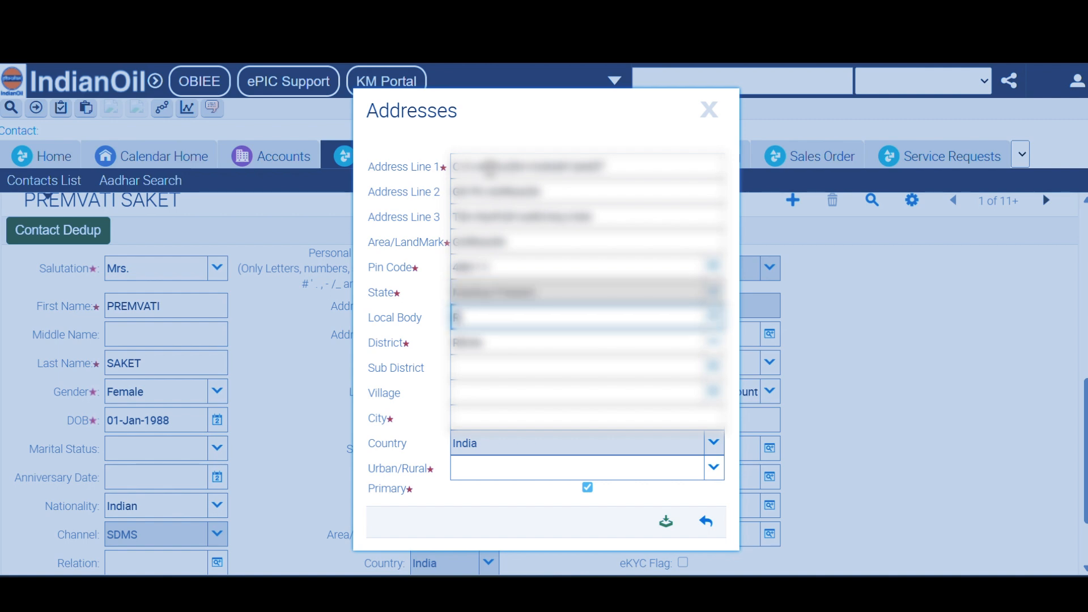
pyautogui.write('ewa')
pyautogui.press('Tab')
pyautogui.press('Tab')
pyautogui.press('Tab')
pyautogui.press('Tab')
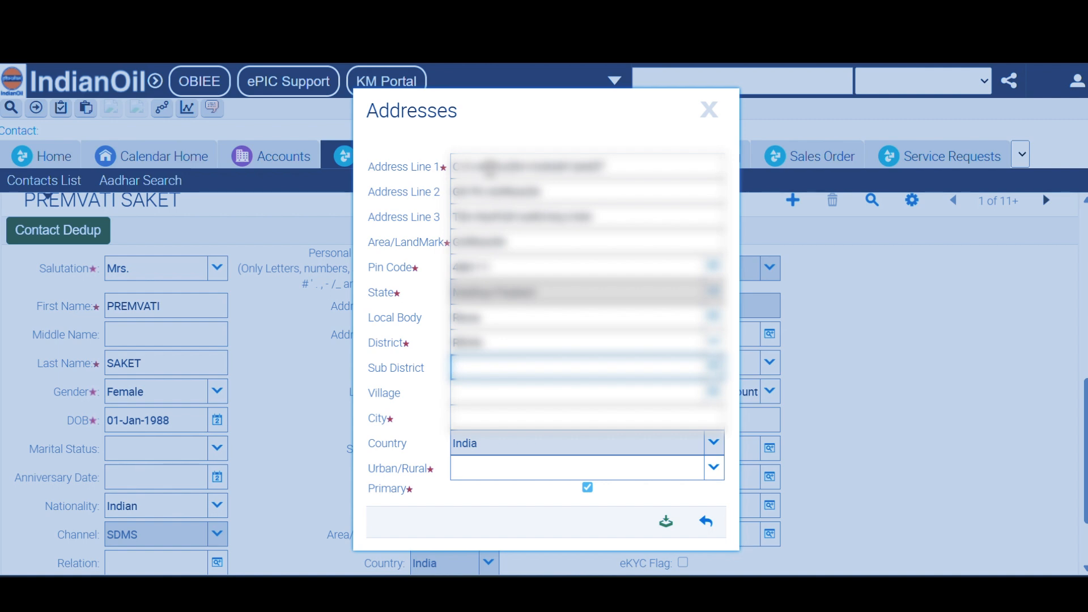
pyautogui.write('Ma')
pyautogui.write('R')
pyautogui.press('Tab')
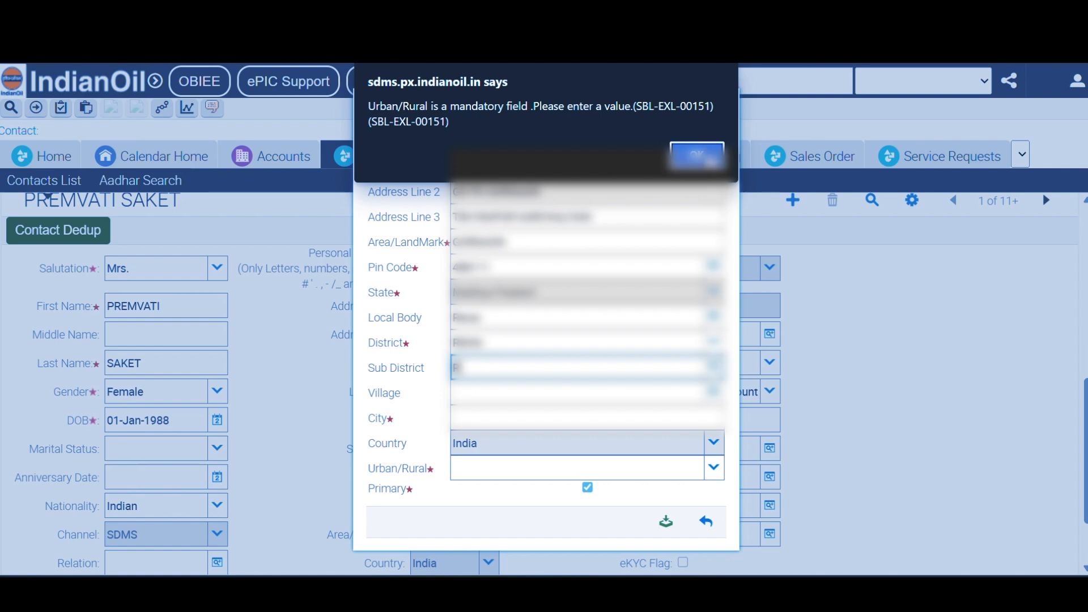
# - Pick the village from the lookup list and fill the city from autofill
pyautogui.click(677, 161)
pyautogui.click(528, 396)
pyautogui.write('G')
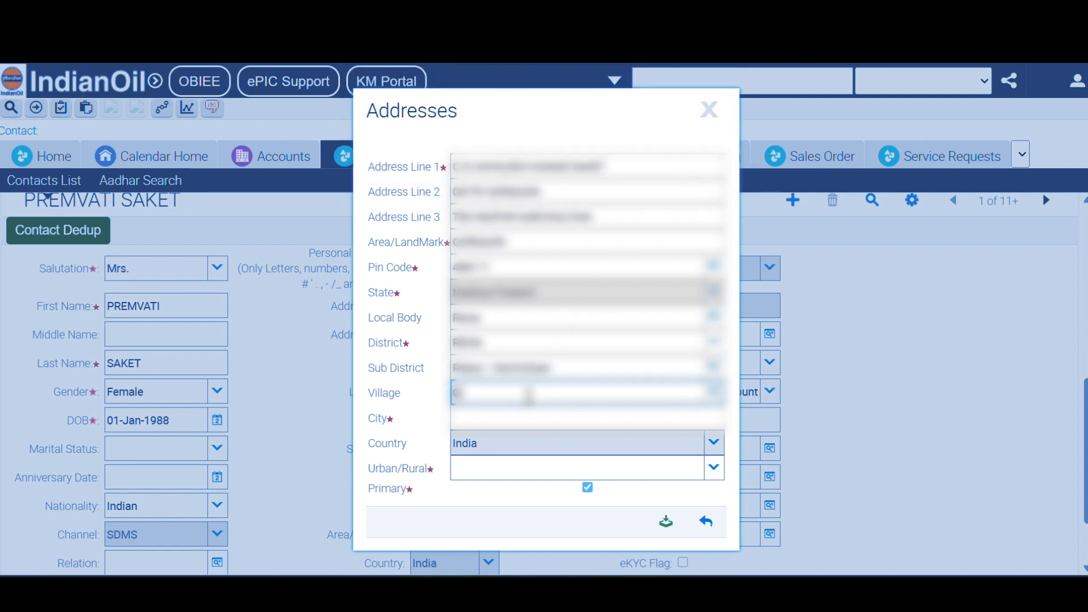
pyautogui.press('Tab')
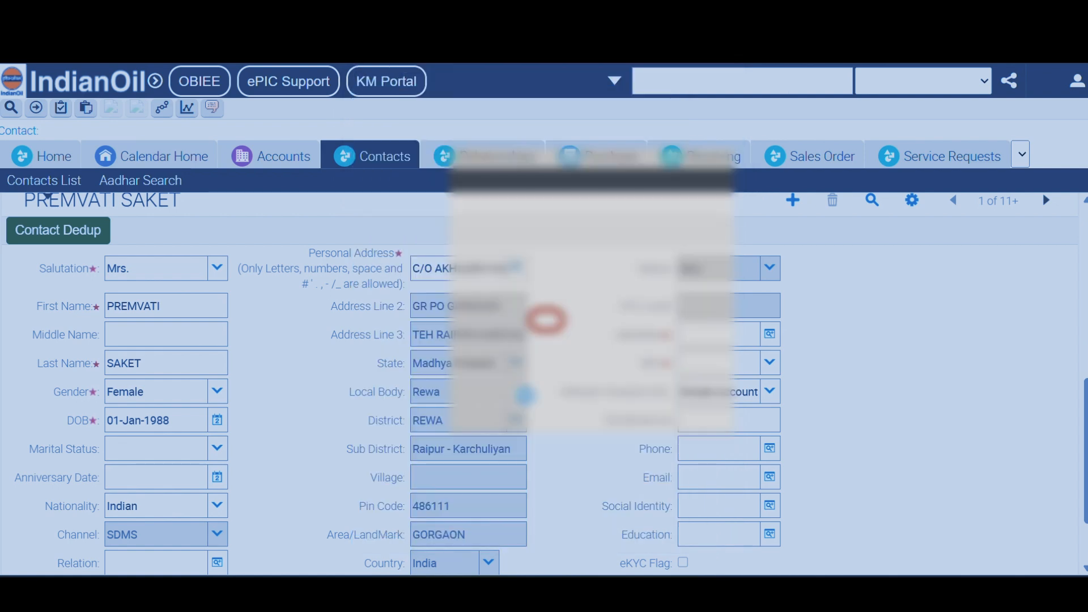
pyautogui.click(714, 422)
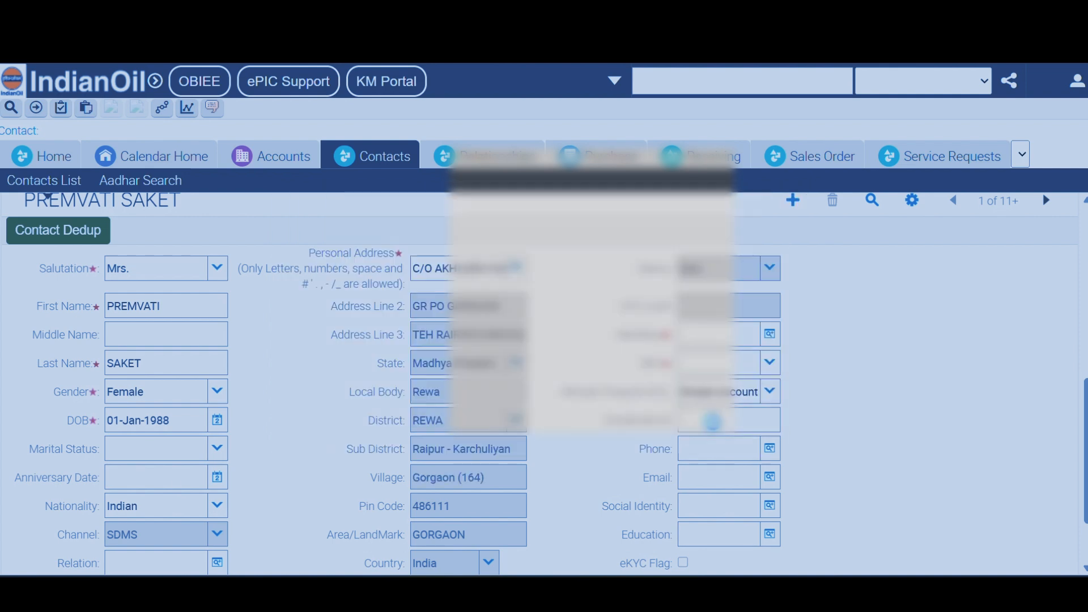
pyautogui.click(513, 418)
pyautogui.write('Ma')
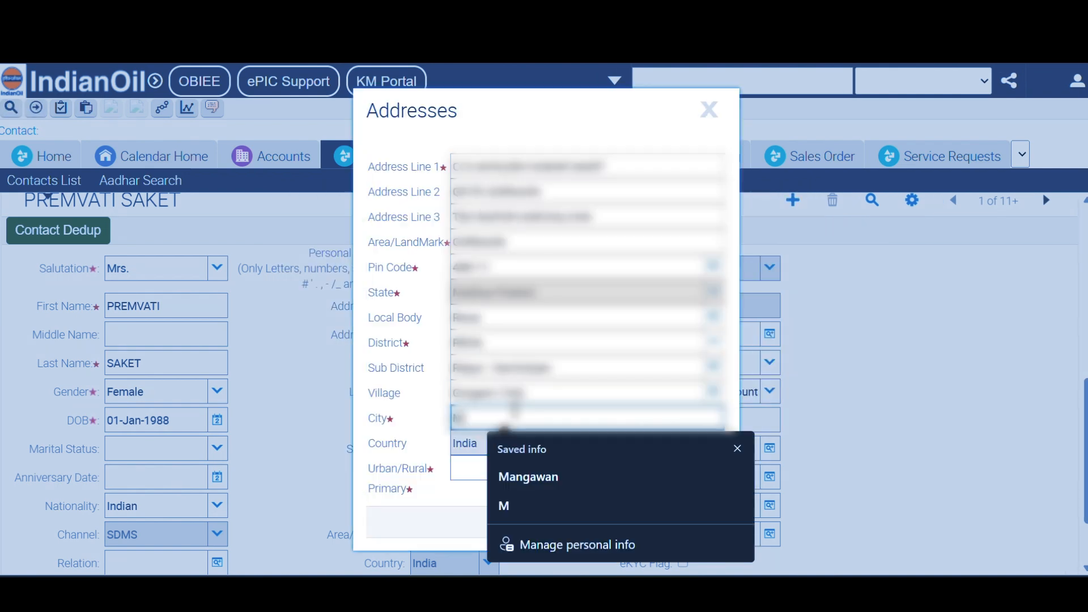
pyautogui.click(518, 476)
# - Set the address to Rural, save it and confirm it as the contact's address
pyautogui.click(515, 469)
pyautogui.write('R')
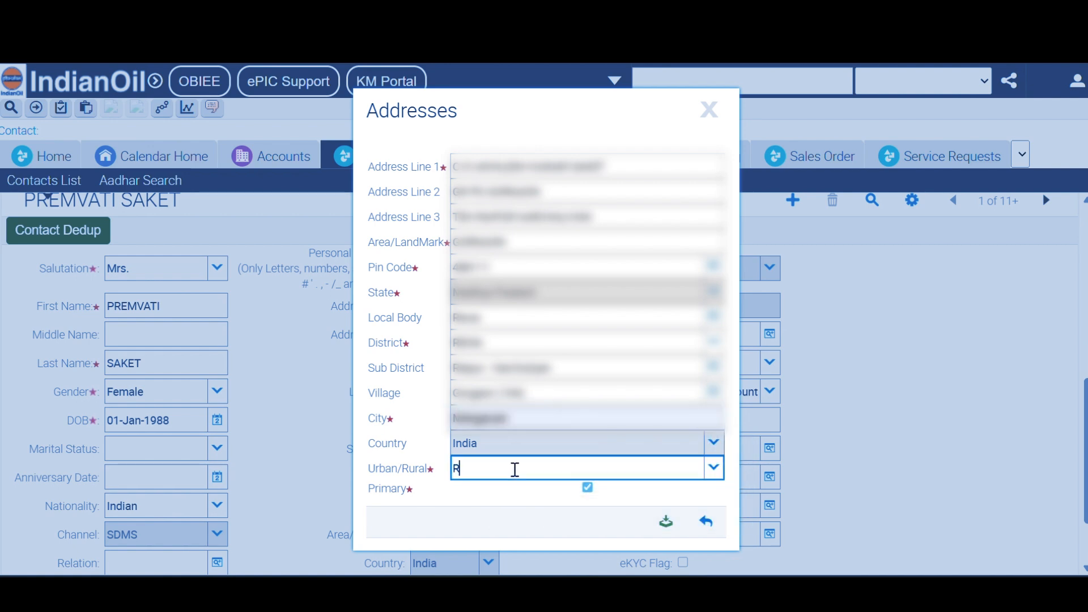
pyautogui.write('U')
pyautogui.click(511, 493)
pyautogui.click(666, 523)
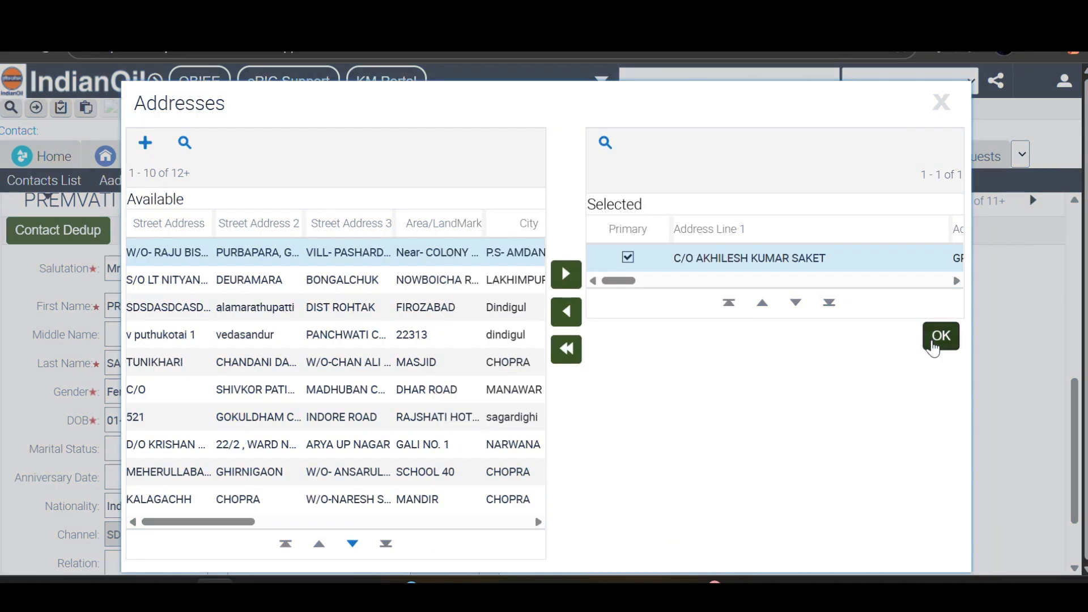
pyautogui.click(938, 336)
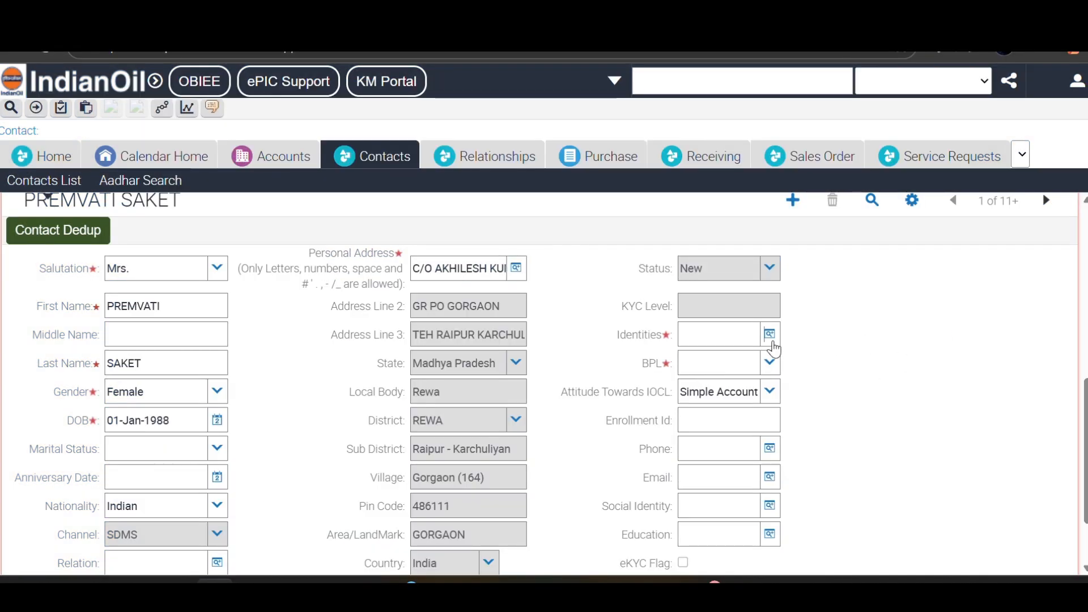
# - Add a POA-POI identity record with method Aadhaar(UID) and the customer's Aadhaar number
pyautogui.click(771, 338)
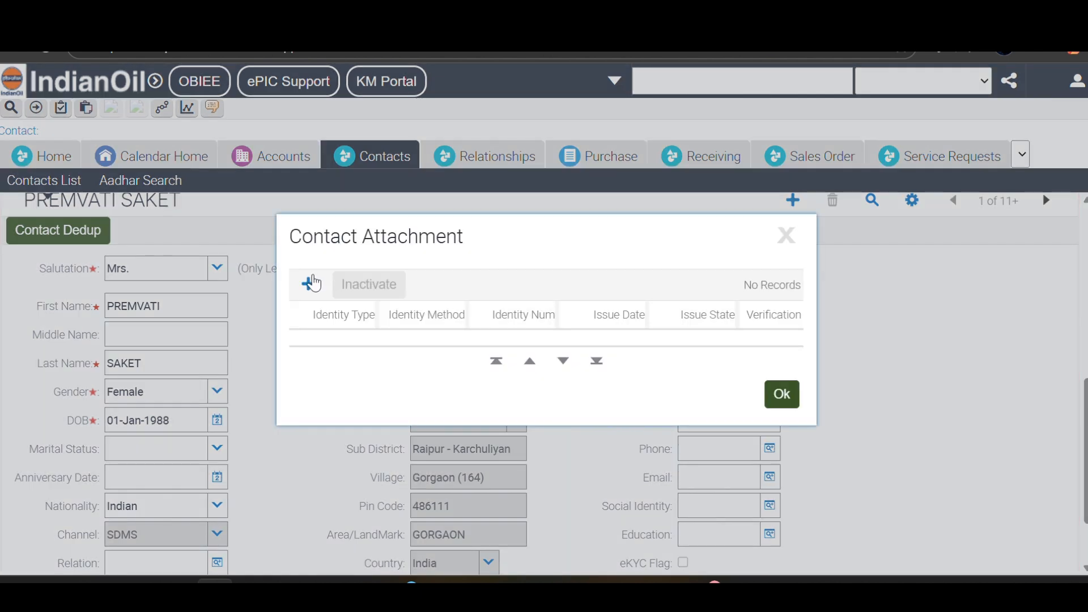
pyautogui.click(308, 281)
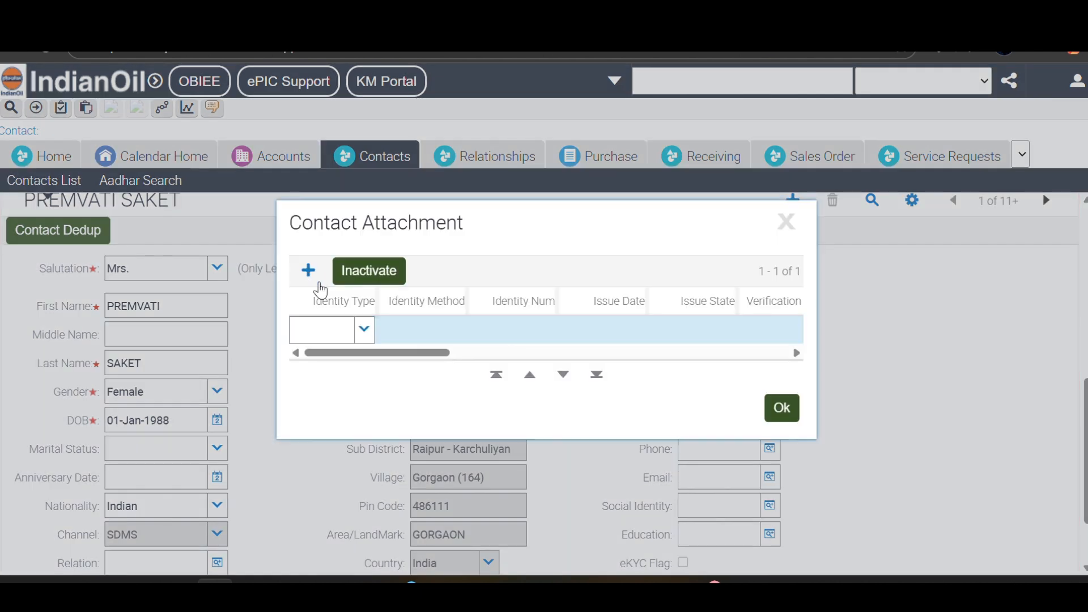
pyautogui.click(315, 334)
pyautogui.write('POA')
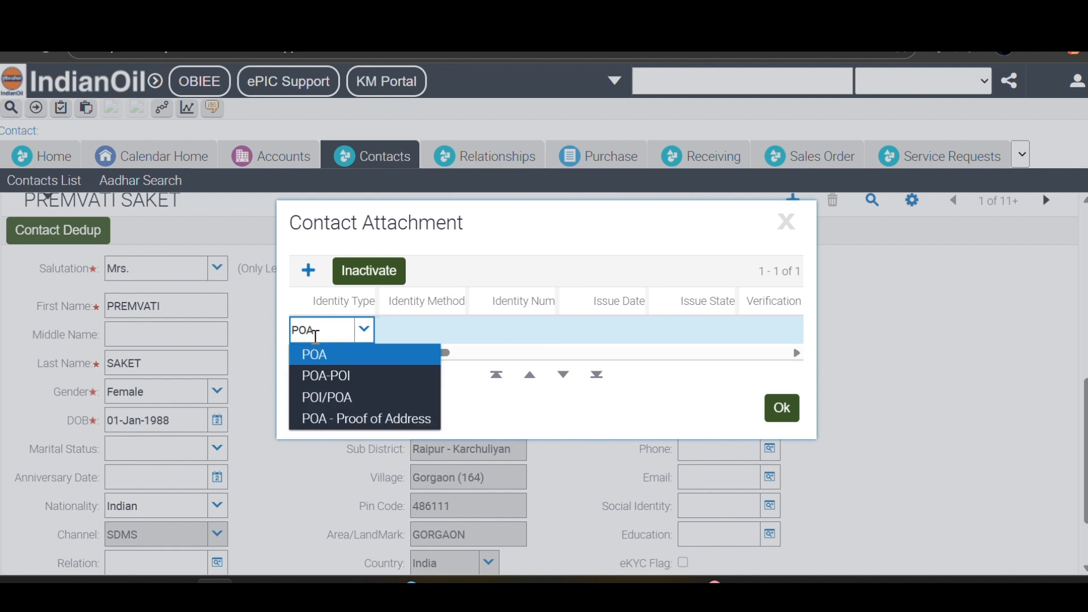
pyautogui.click(323, 377)
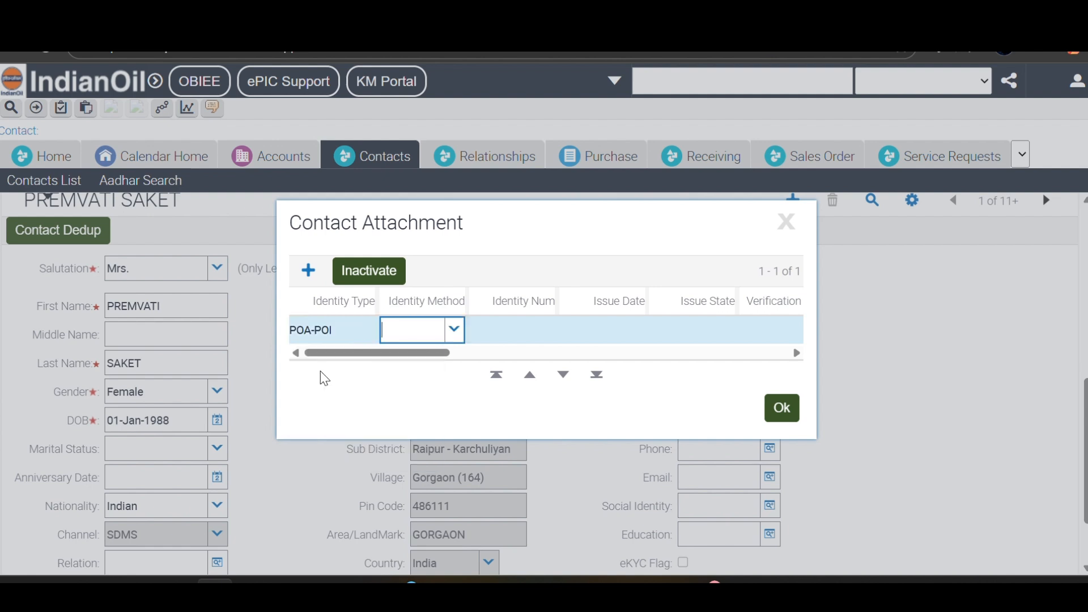
pyautogui.write('AA')
pyautogui.press('Tab')
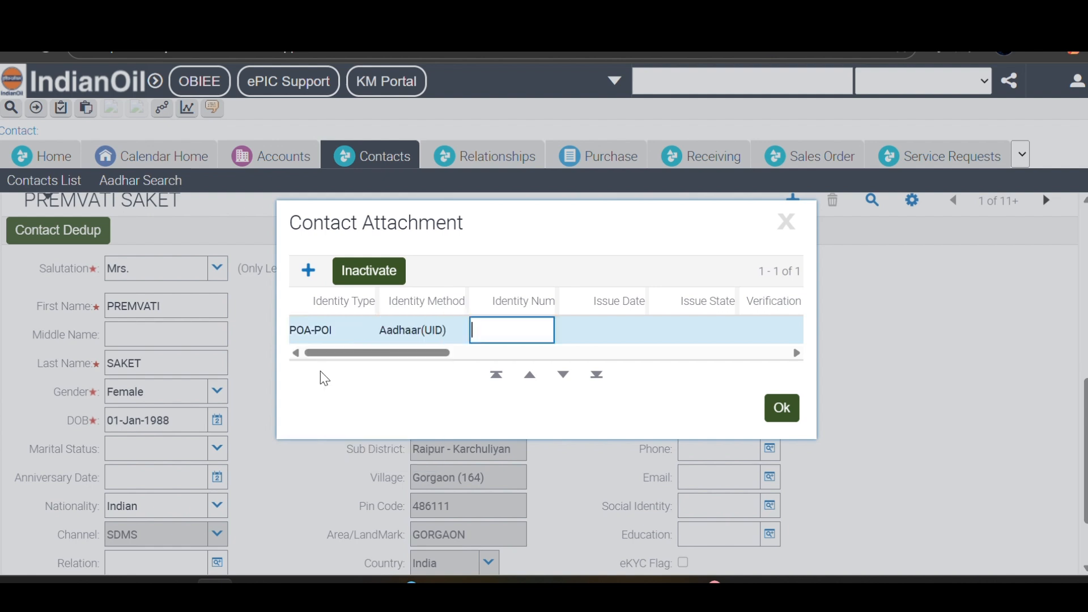
pyautogui.write('?')
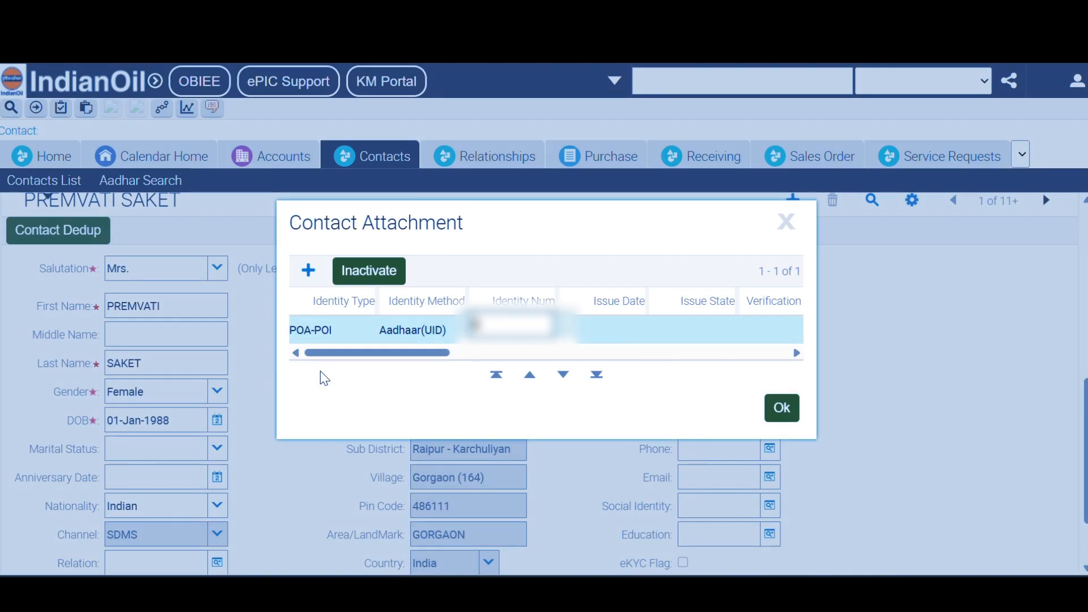
pyautogui.write('?????')
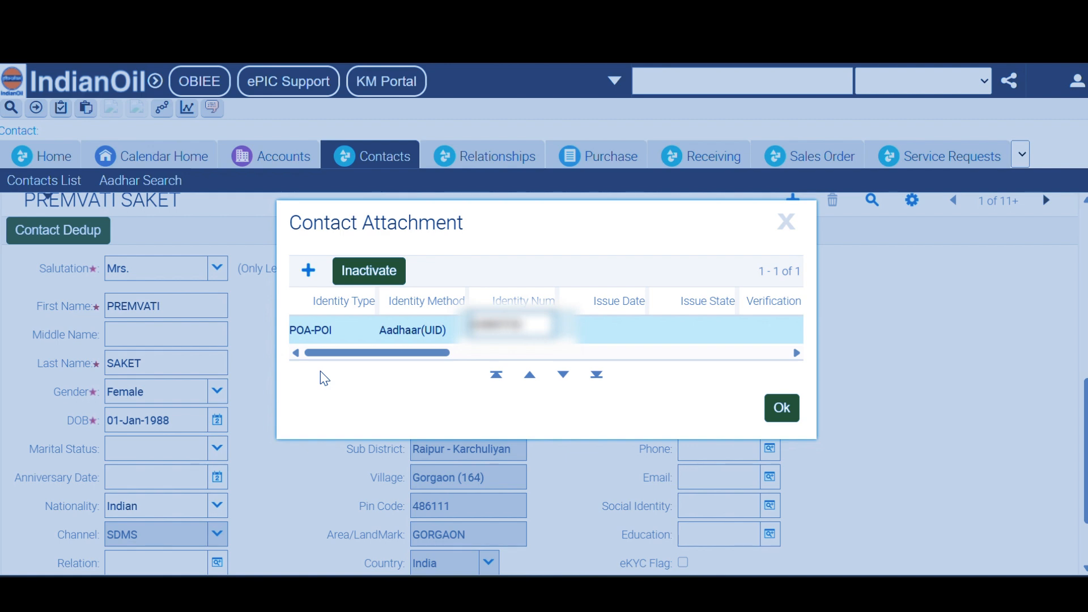
pyautogui.write('????')
pyautogui.click(309, 273)
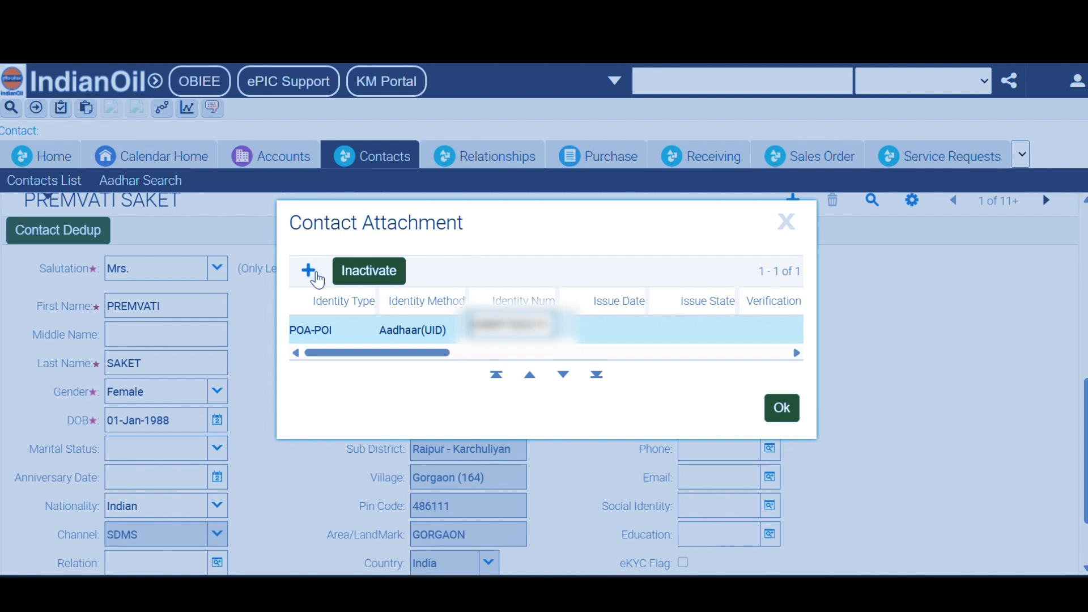
# - Add a second identity row, trying POA and POA-POI as its identity type
pyautogui.click(310, 273)
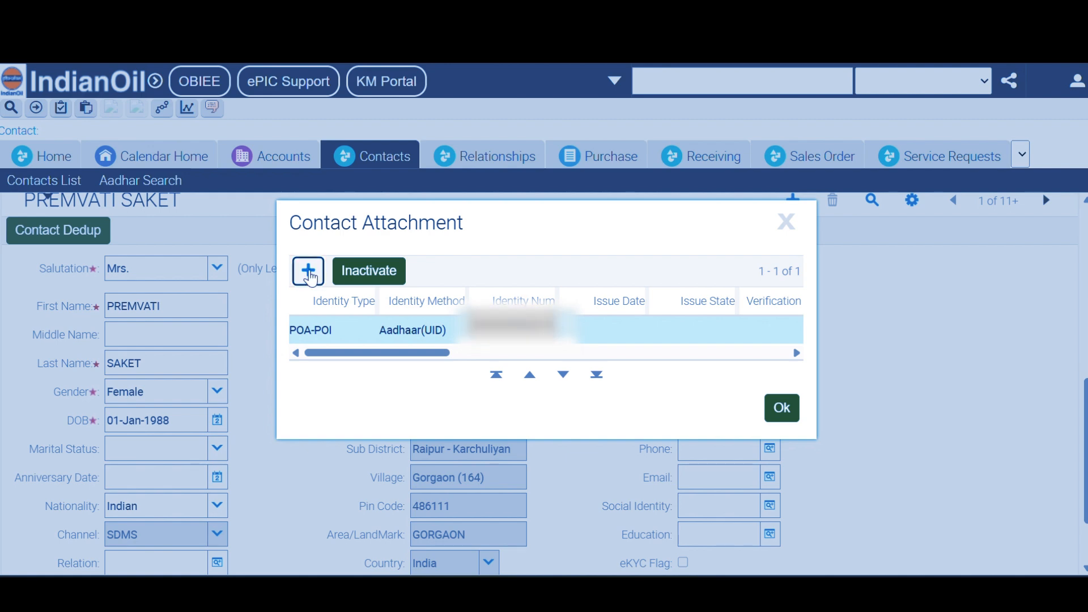
pyautogui.click(368, 327)
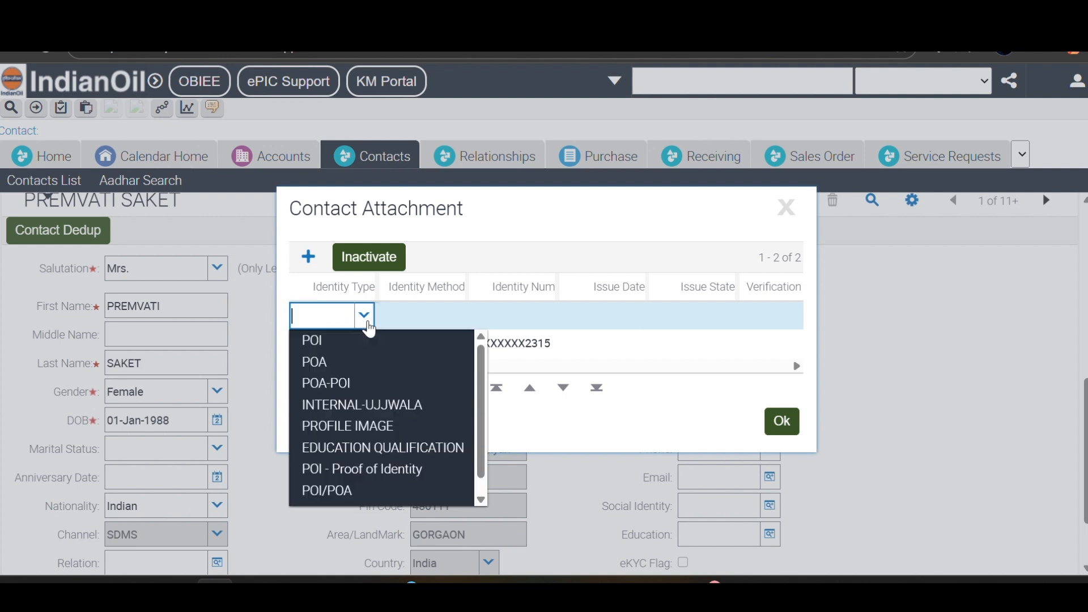
pyautogui.click(354, 364)
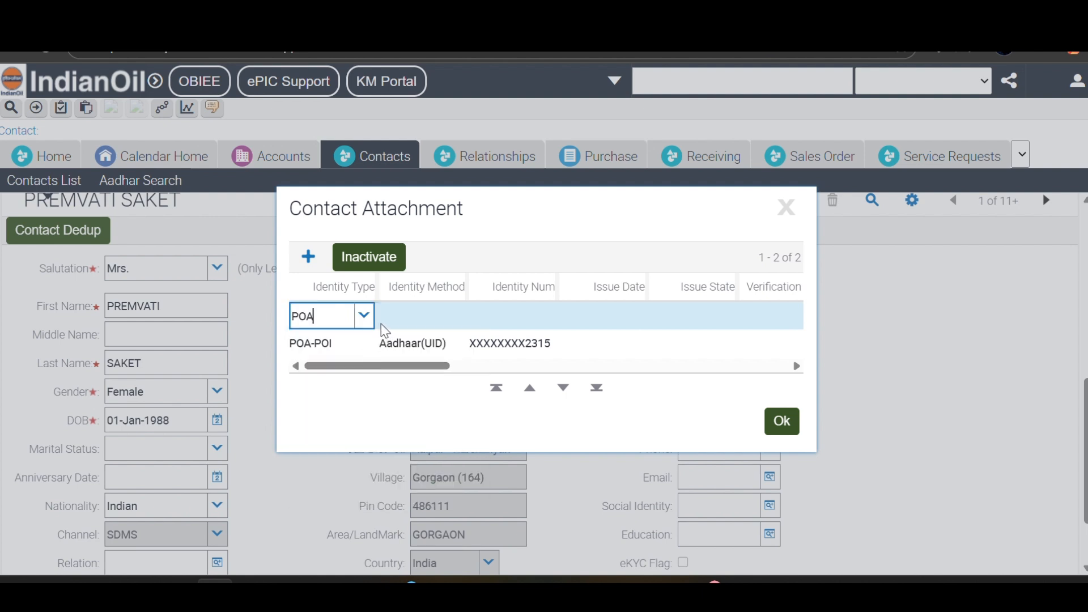
pyautogui.click(365, 316)
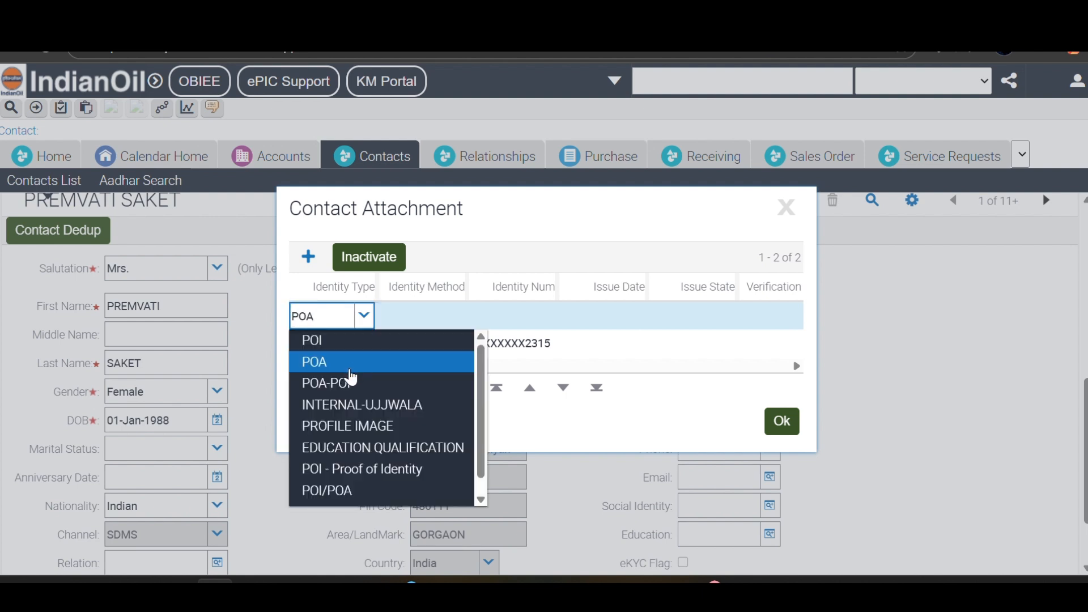
pyautogui.click(357, 383)
pyautogui.click(431, 320)
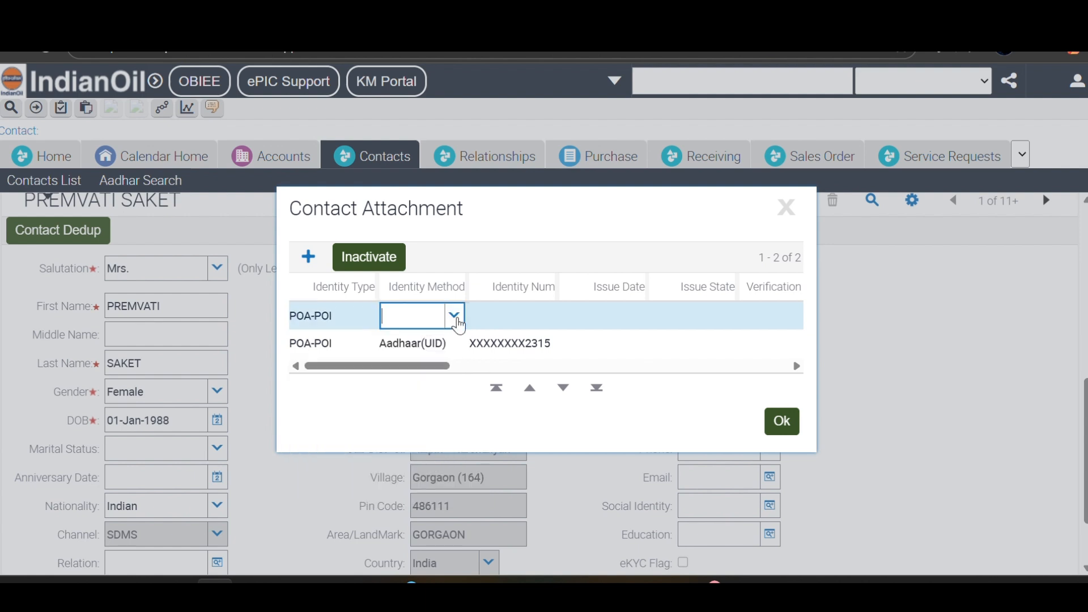
pyautogui.click(454, 316)
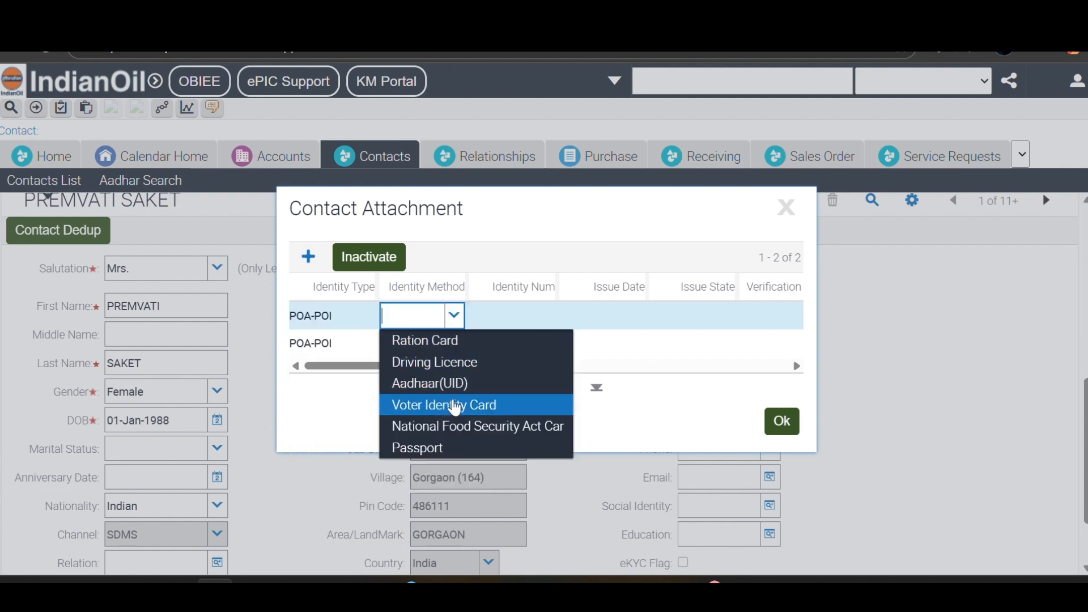
pyautogui.click(509, 315)
pyautogui.click(432, 328)
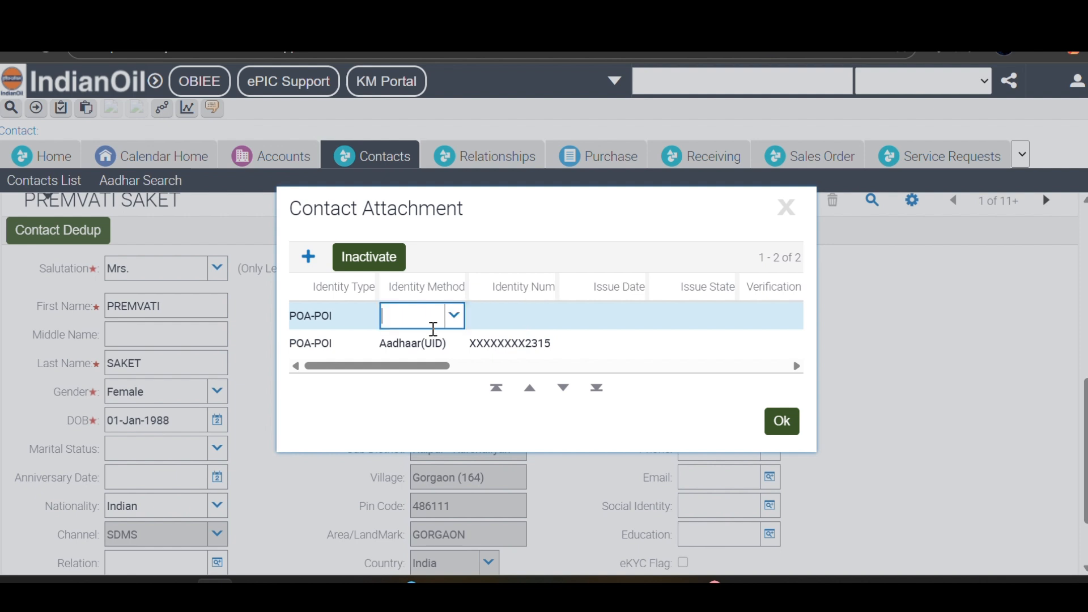
# - Set the new row to POI, then clear it, close attachments and dismiss the warning
pyautogui.click(346, 315)
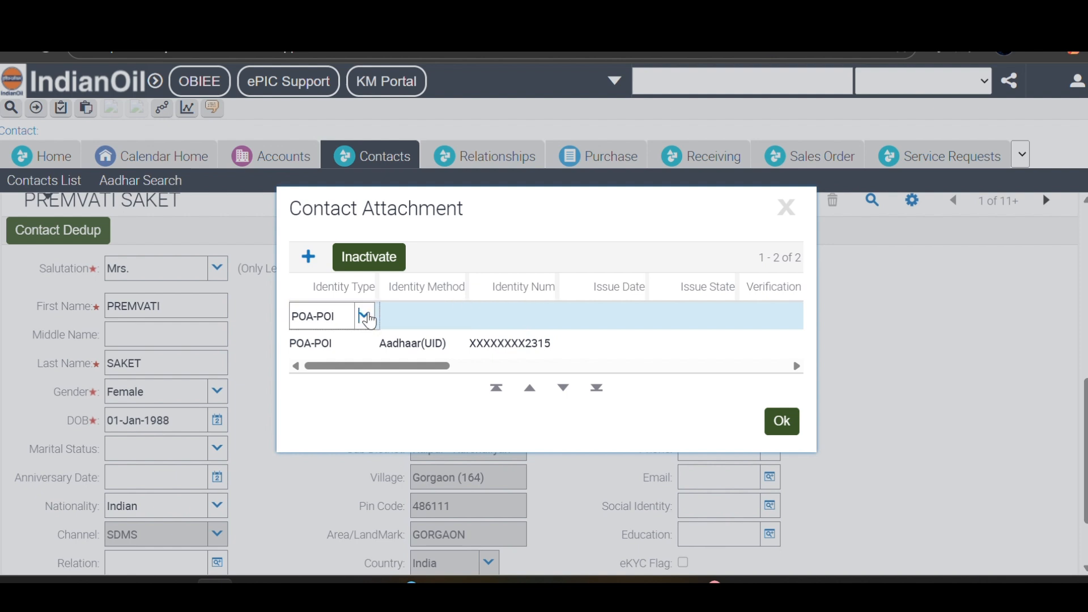
pyautogui.click(366, 318)
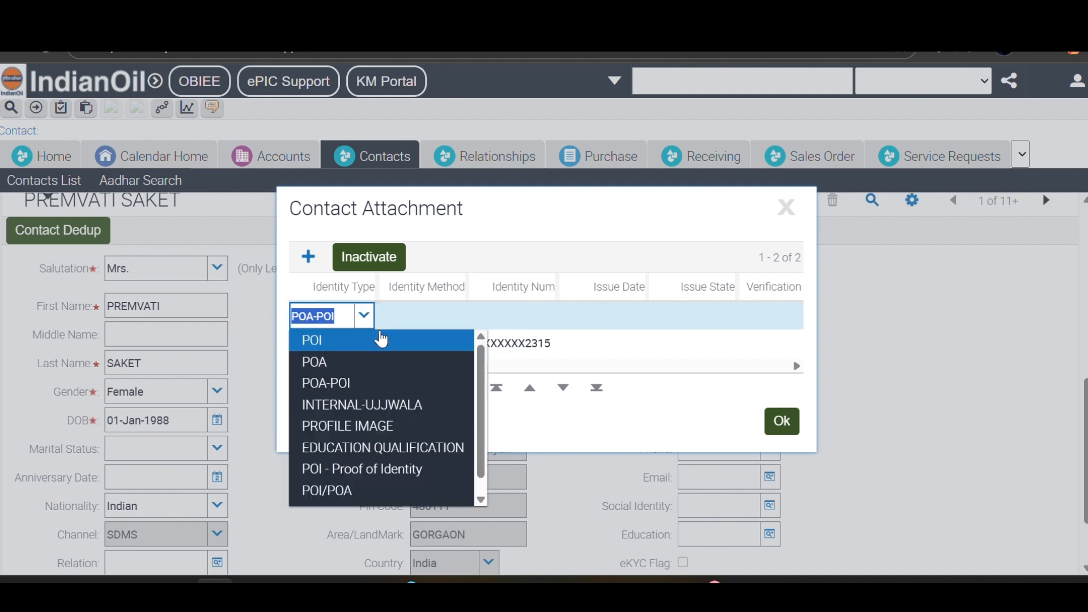
pyautogui.click(402, 337)
pyautogui.click(457, 318)
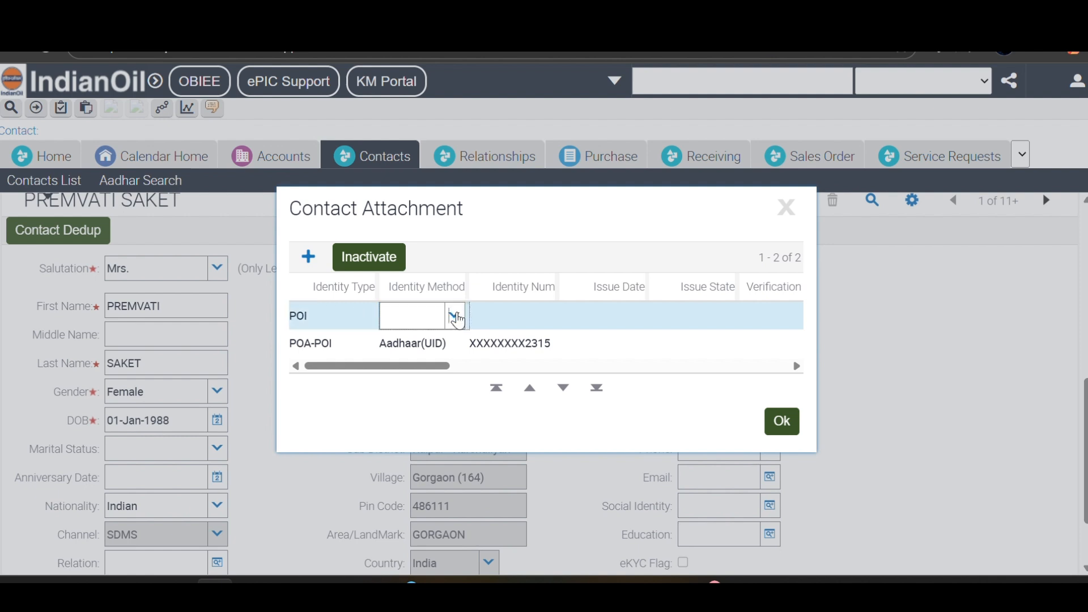
pyautogui.click(455, 317)
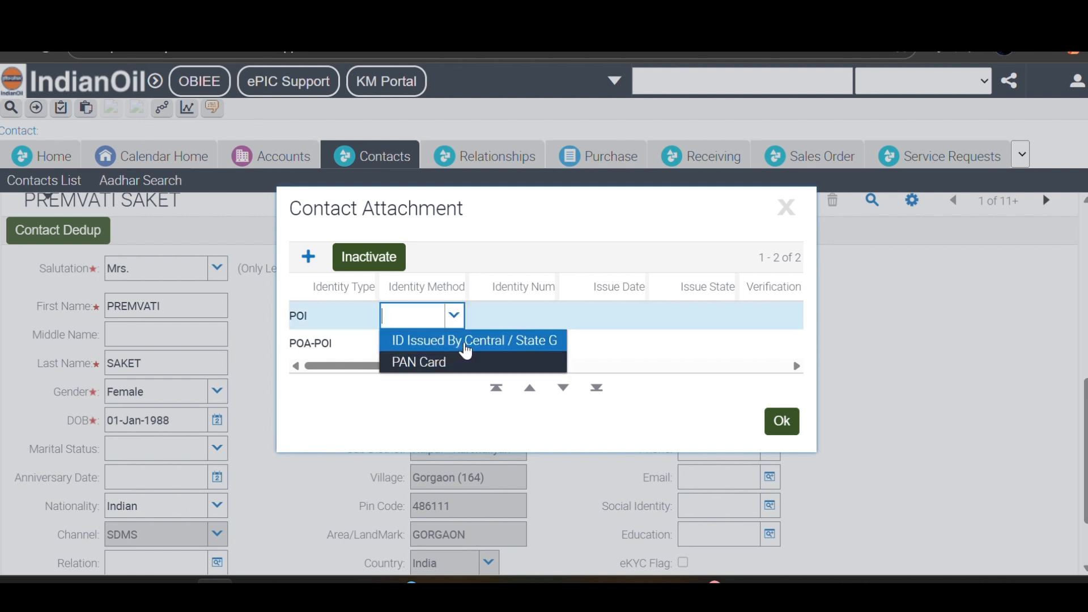
pyautogui.click(497, 319)
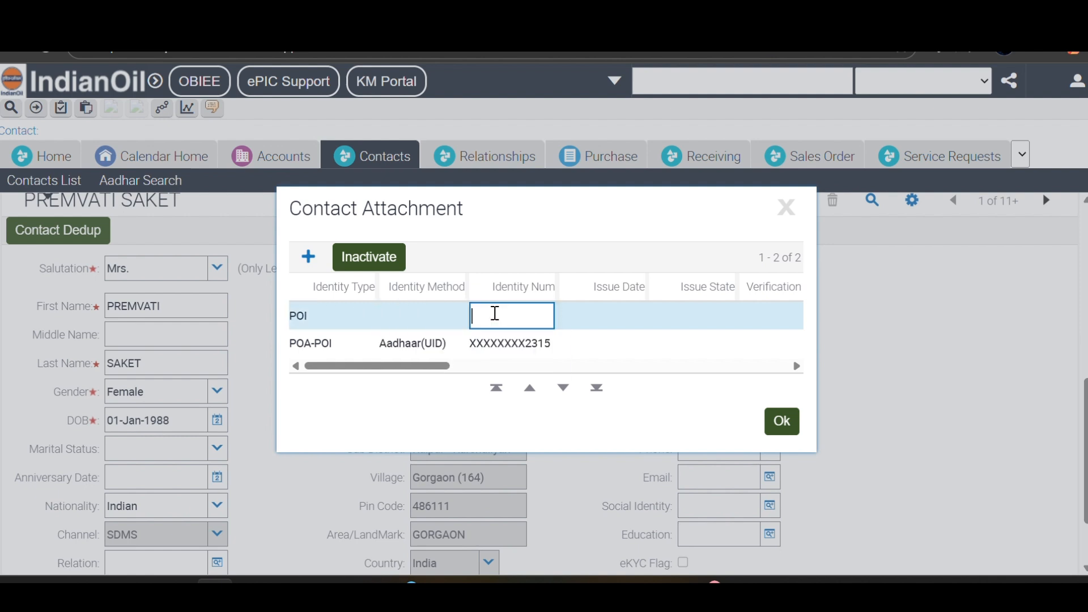
pyautogui.click(352, 324)
pyautogui.press('BackSpace')
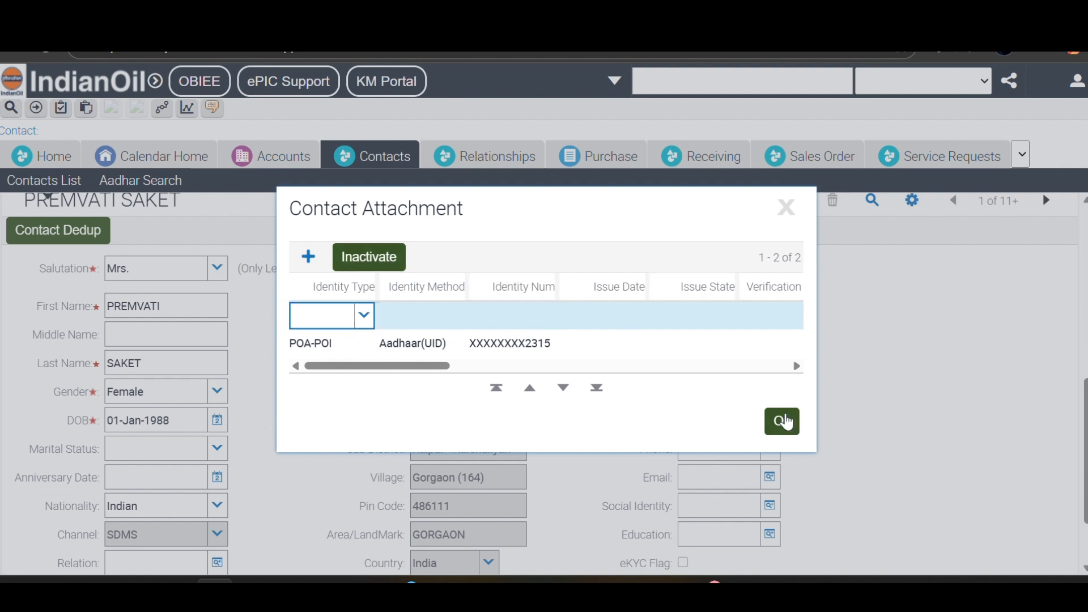
pyautogui.click(785, 415)
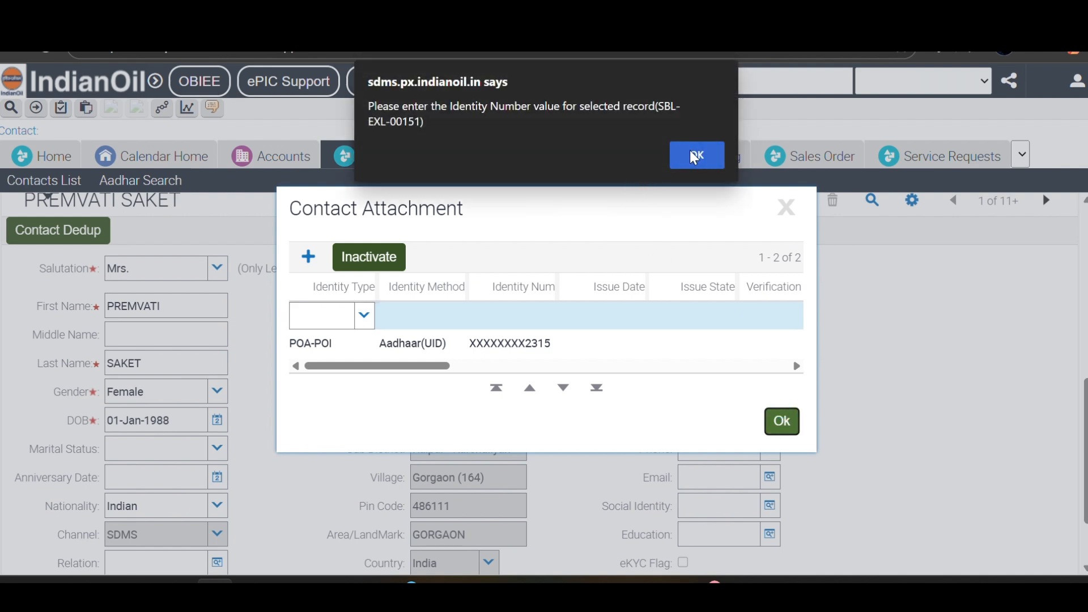
pyautogui.click(696, 154)
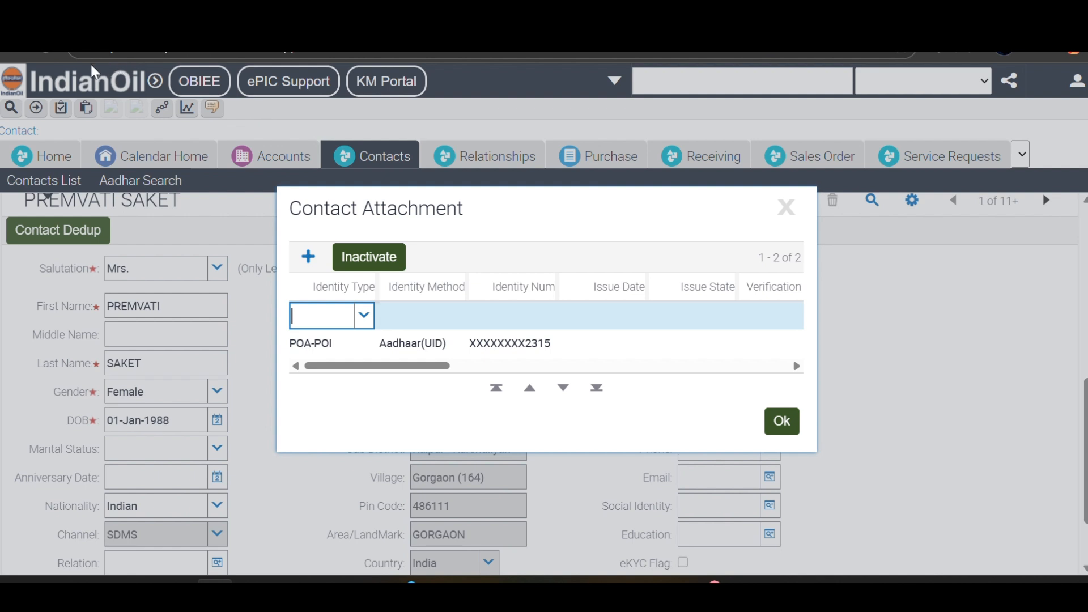
# - Reload, reopen the customer's contact and set BPL to N
pyautogui.click(43, 53)
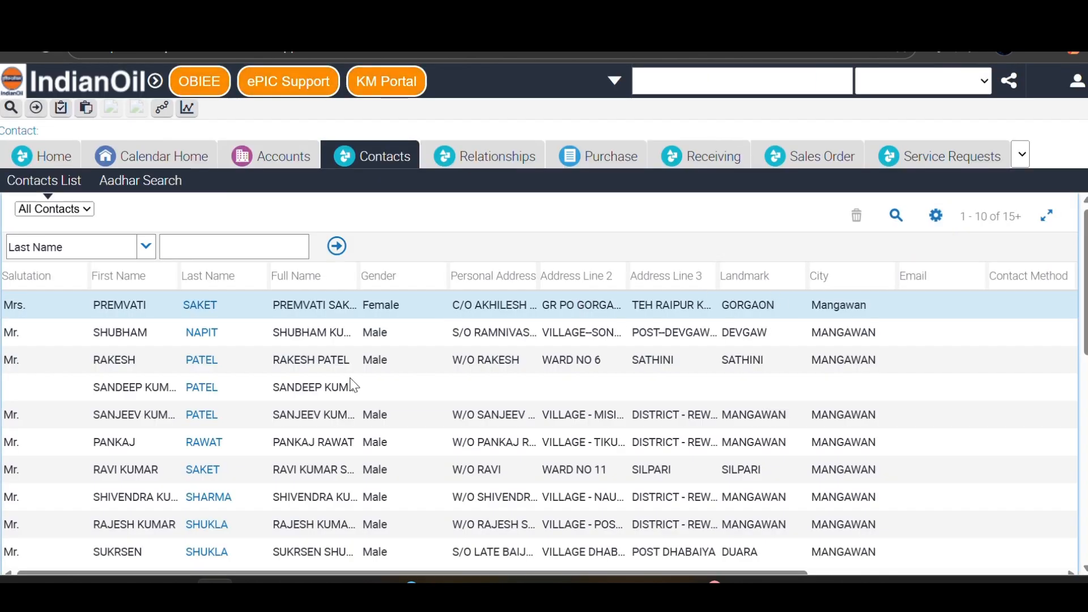
pyautogui.click(199, 306)
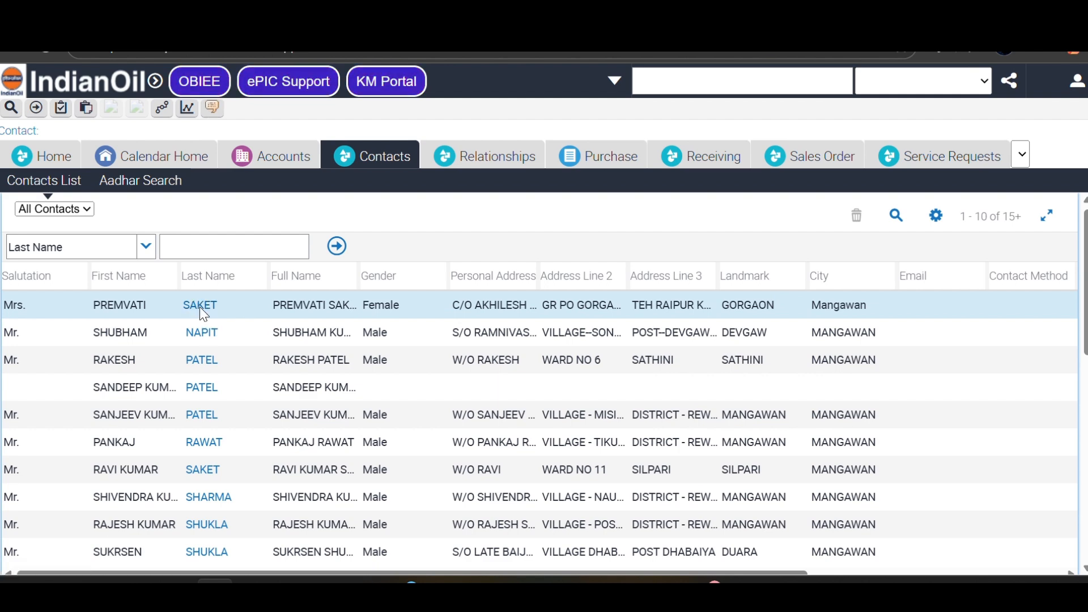
pyautogui.scroll(-7, 199, 307)
pyautogui.scroll(4, 200, 307)
pyautogui.scroll(3, 539, 379)
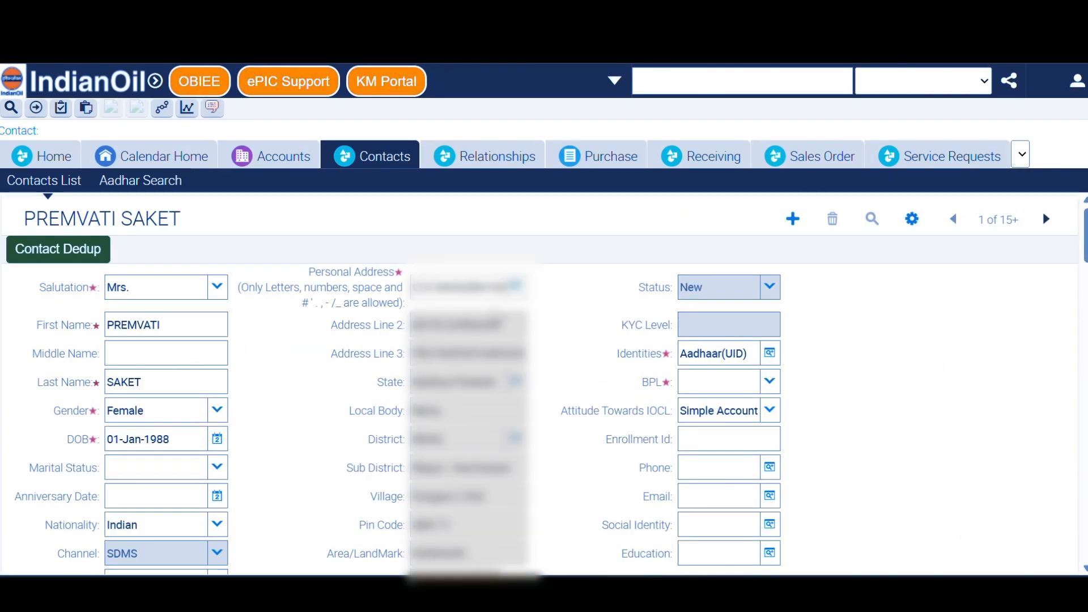
pyautogui.click(771, 382)
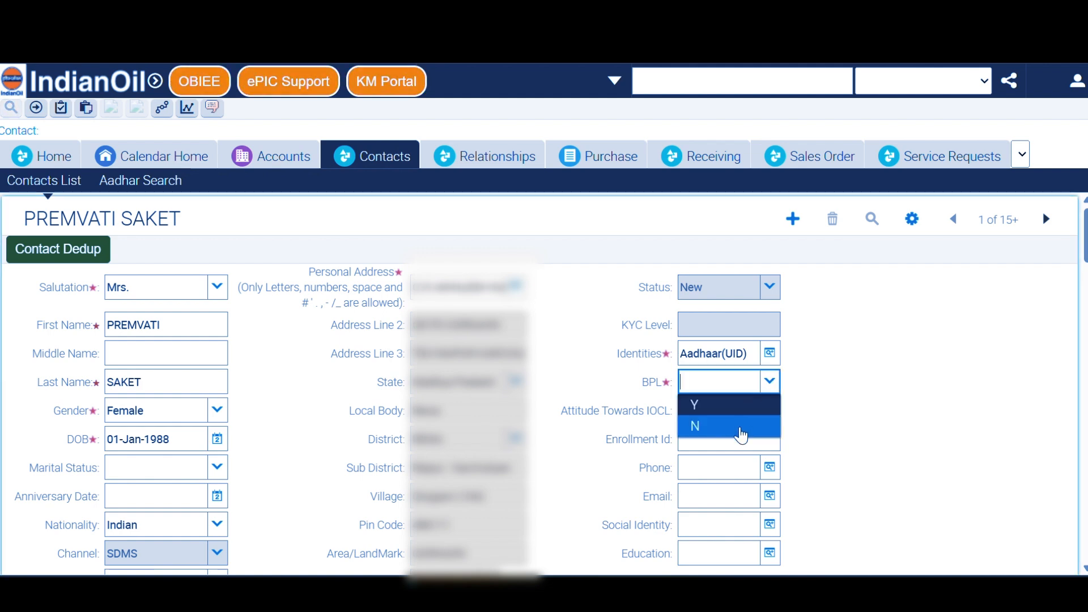
pyautogui.click(739, 429)
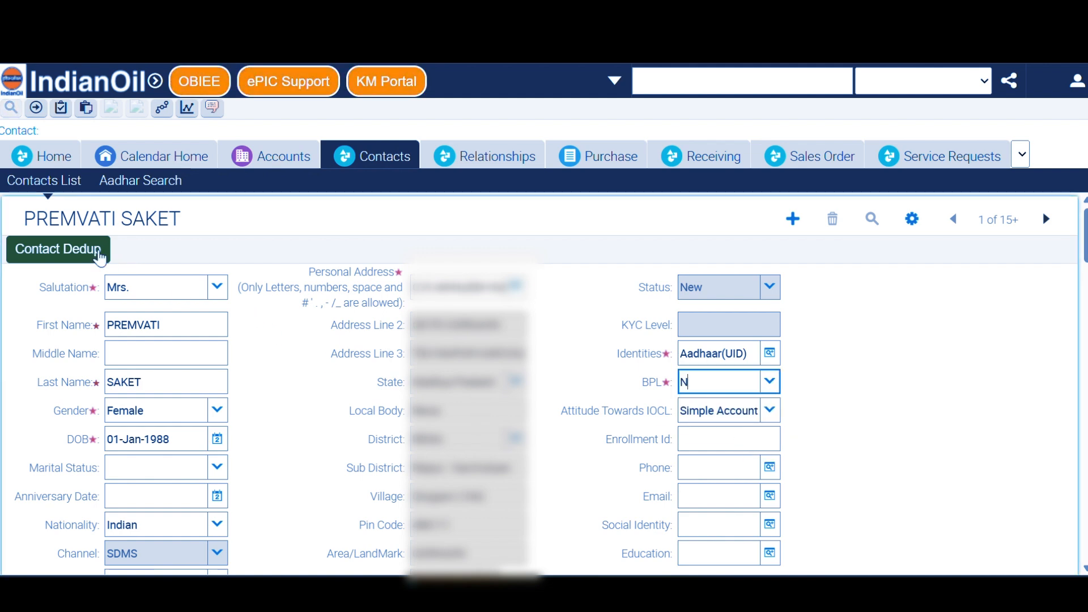
# - Run Contact Dedup and check the results show no duplicate records
pyautogui.click(86, 249)
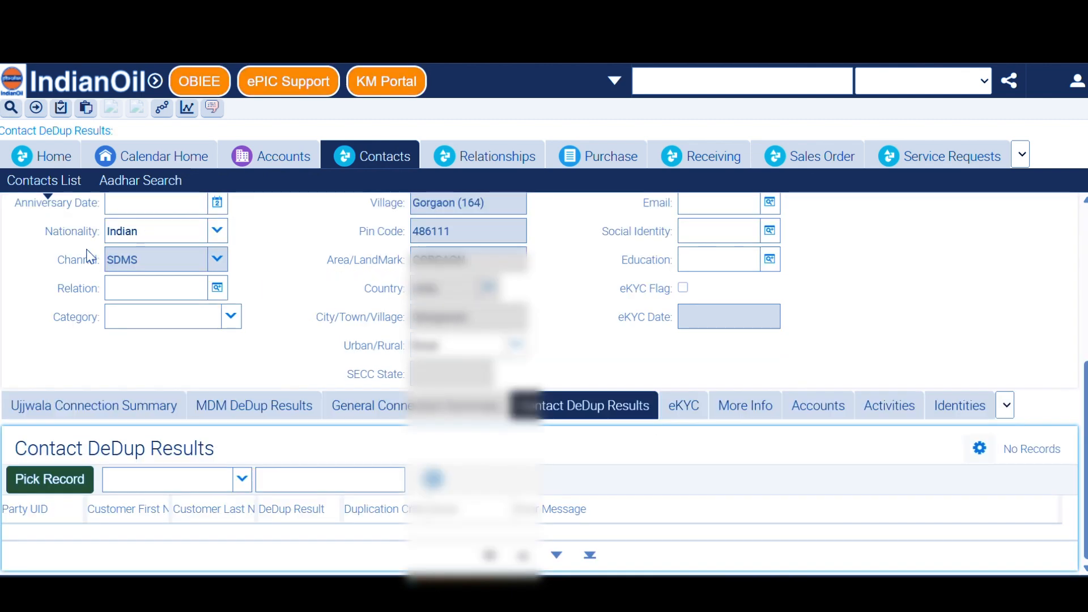
pyautogui.scroll(5, 250, 486)
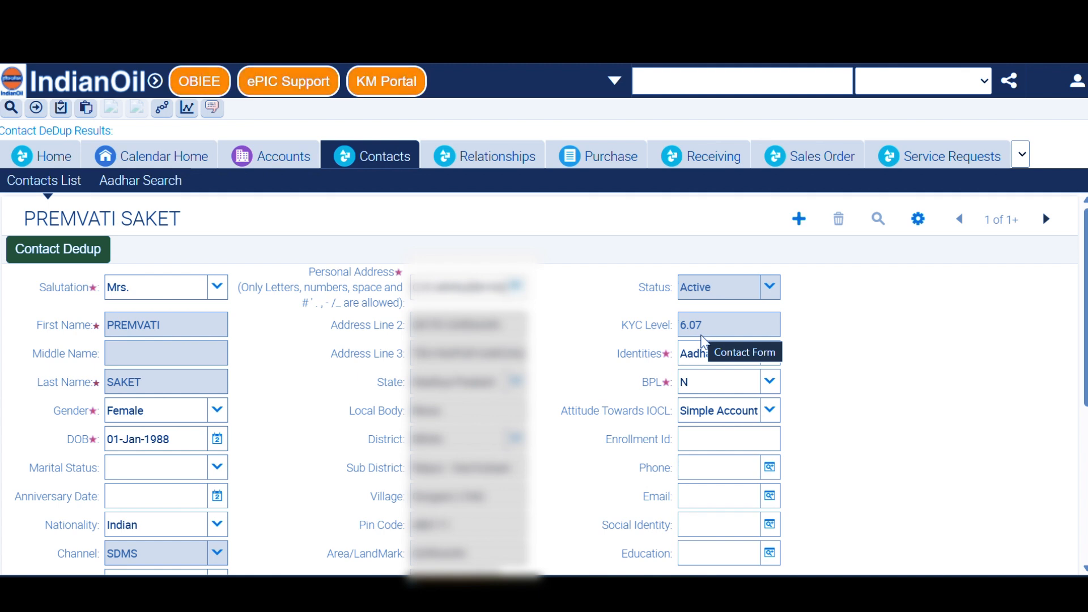
pyautogui.scroll(-5, 811, 400)
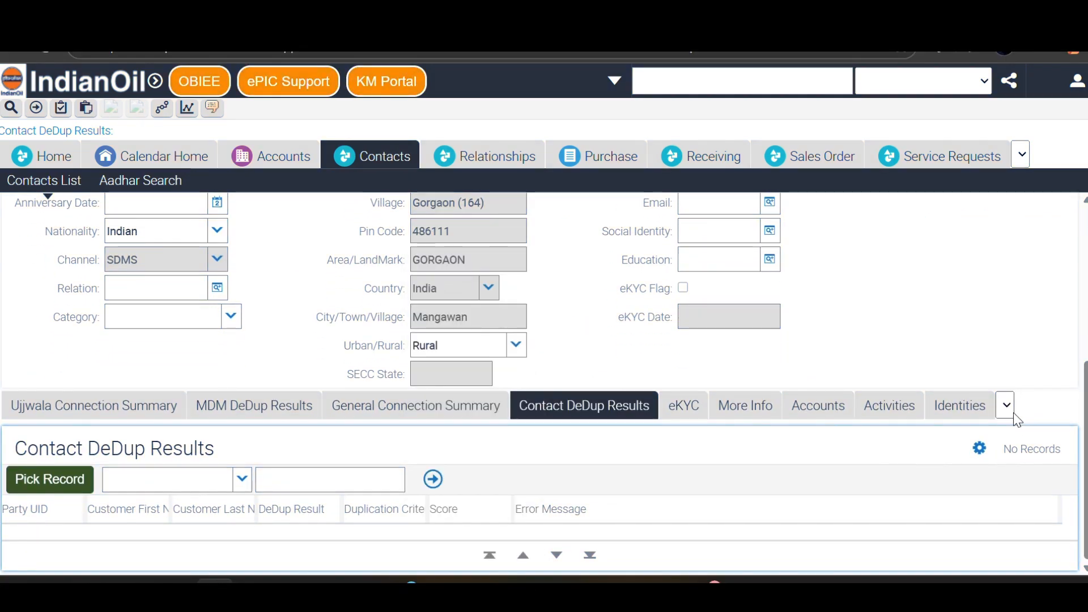
pyautogui.click(1012, 411)
# - Add a Savings payment profile with the customer's IFSC code, account holder name and account number
pyautogui.click(944, 198)
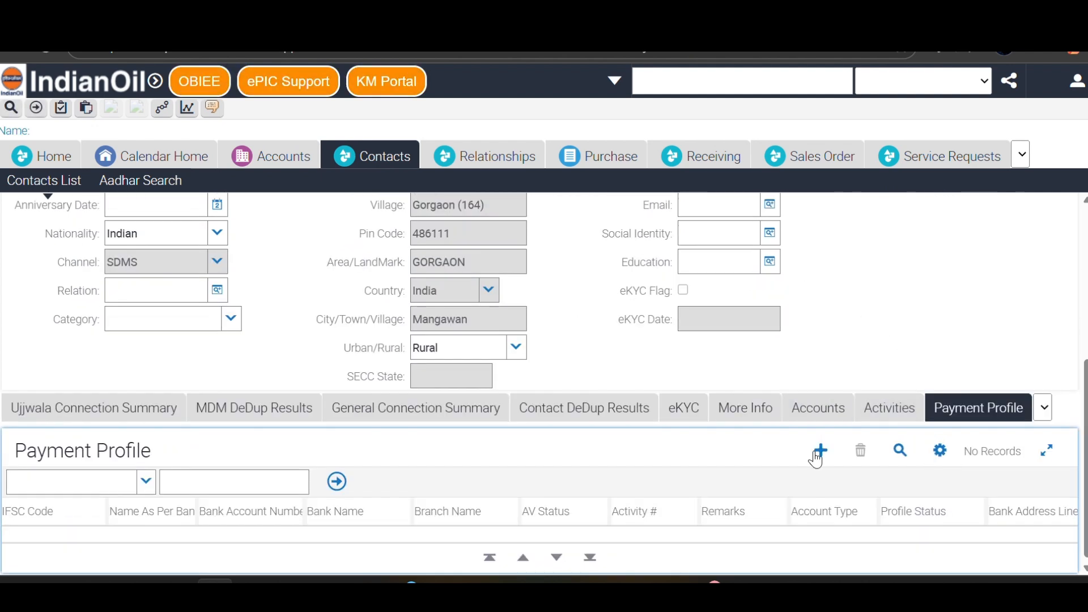
pyautogui.click(820, 450)
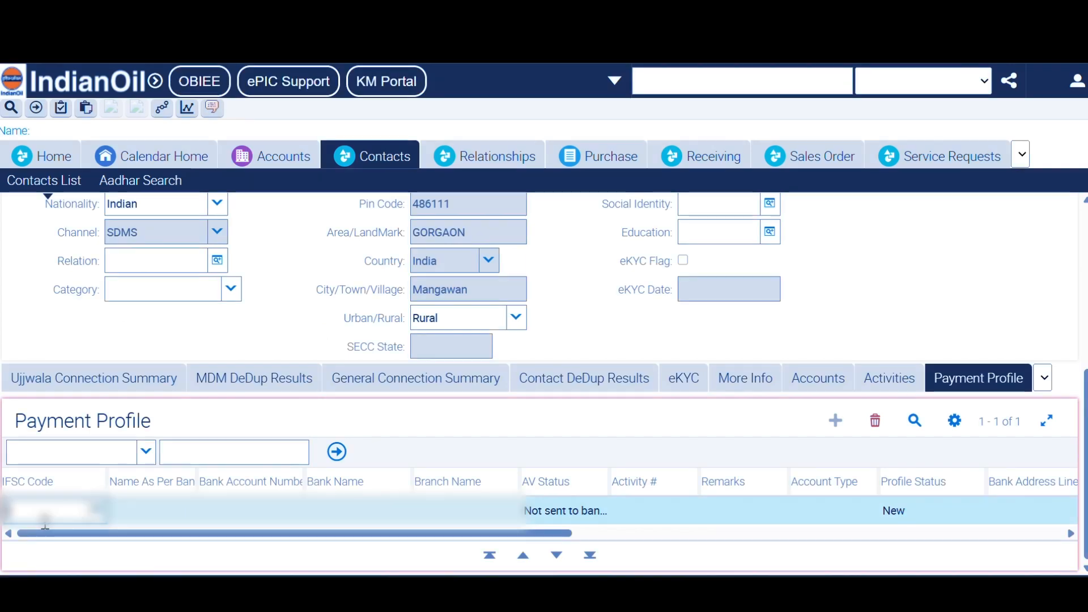
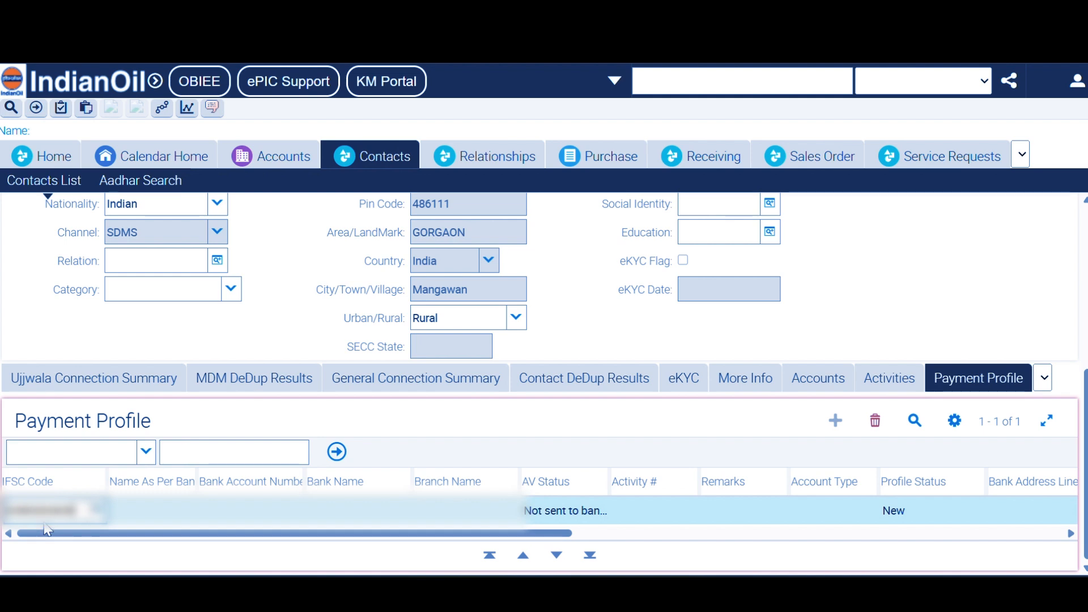
pyautogui.press('Tab')
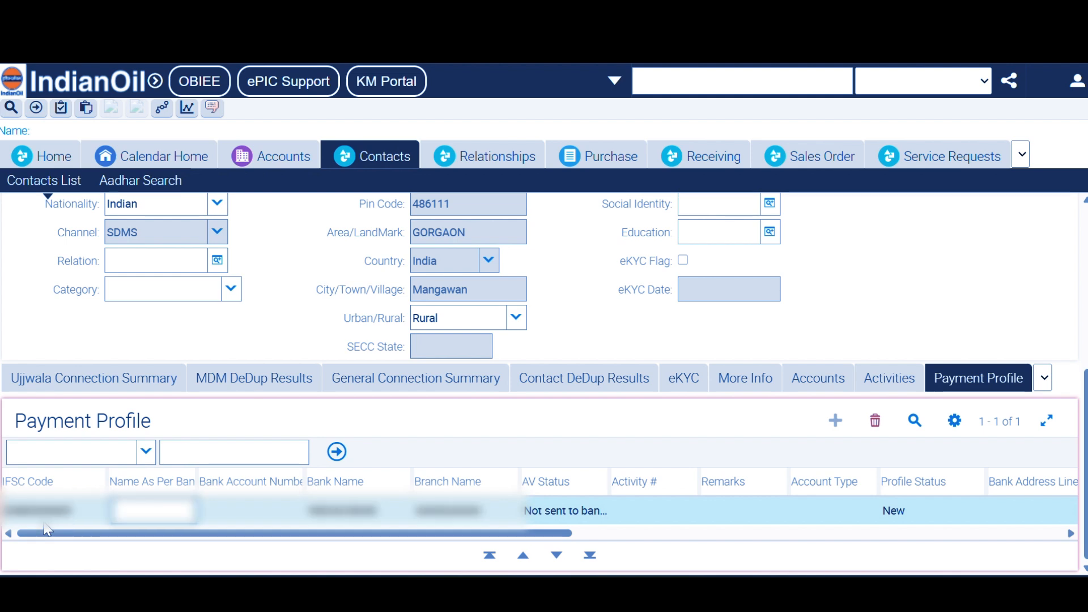
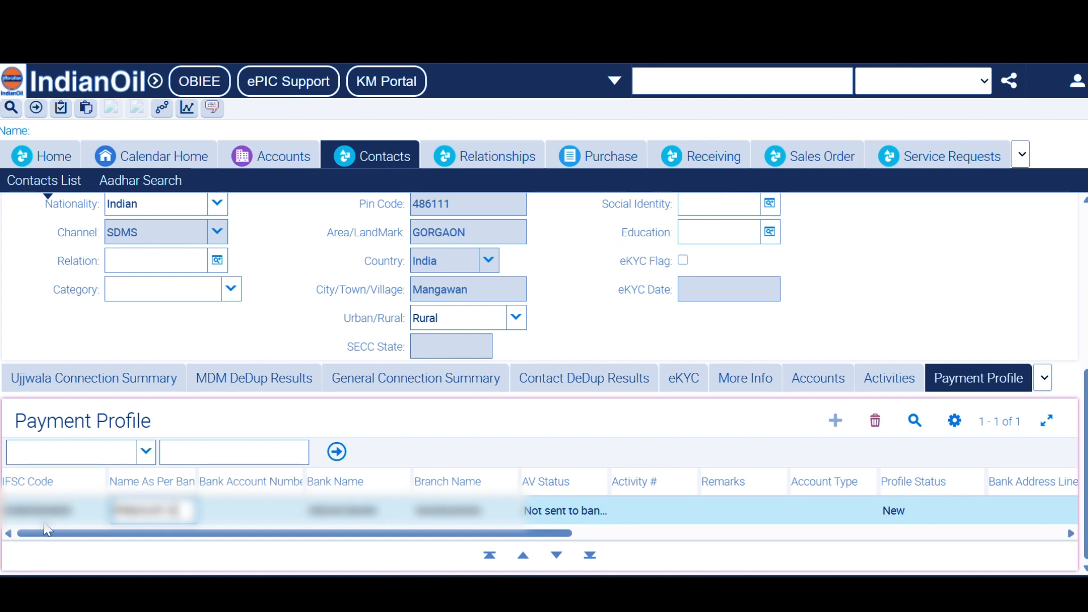
pyautogui.press('Tab')
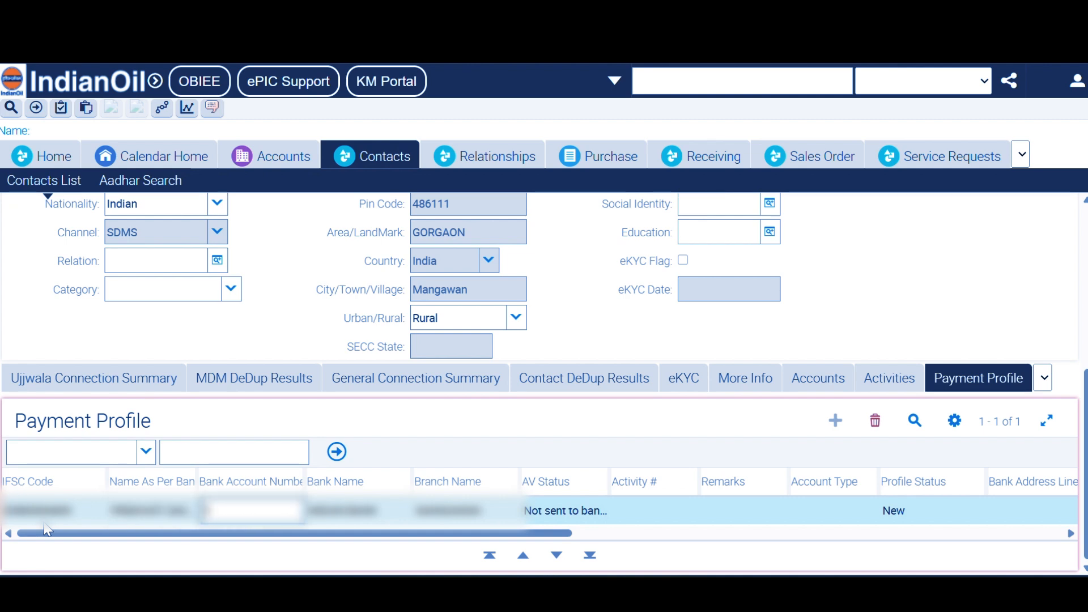
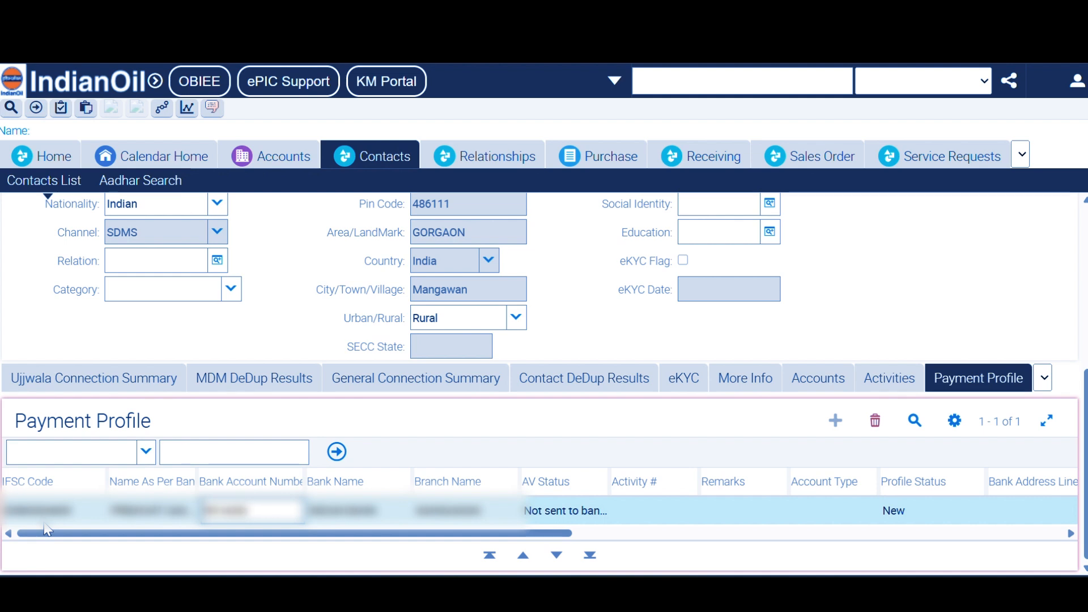
pyautogui.press('Tab')
pyautogui.press('Tab')
pyautogui.press('Tab')
pyautogui.press('Tab')
pyautogui.press('Tab')
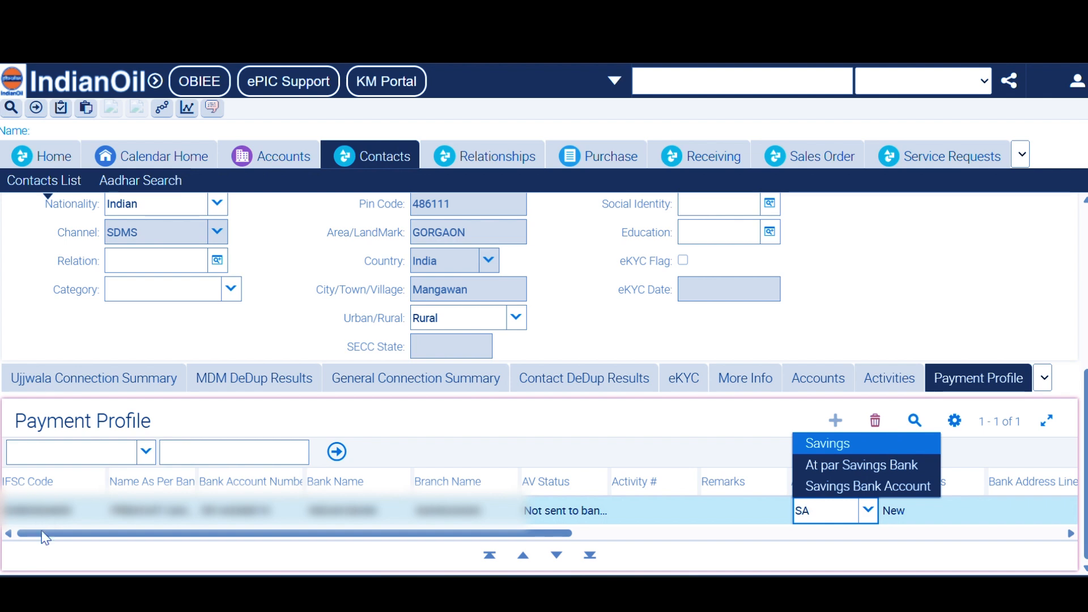
pyautogui.press('Tab')
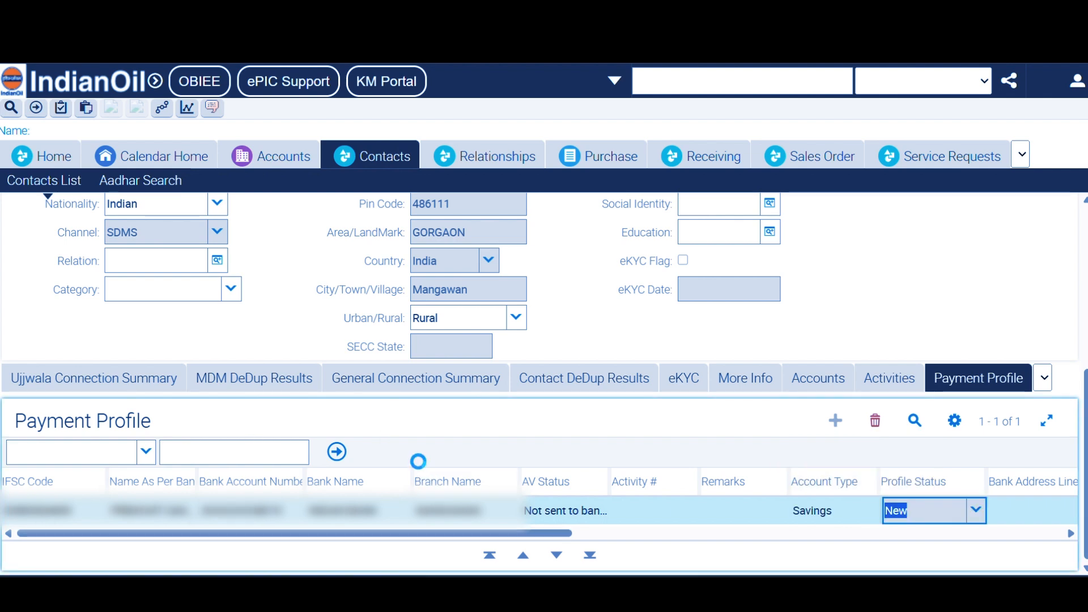
pyautogui.click(417, 377)
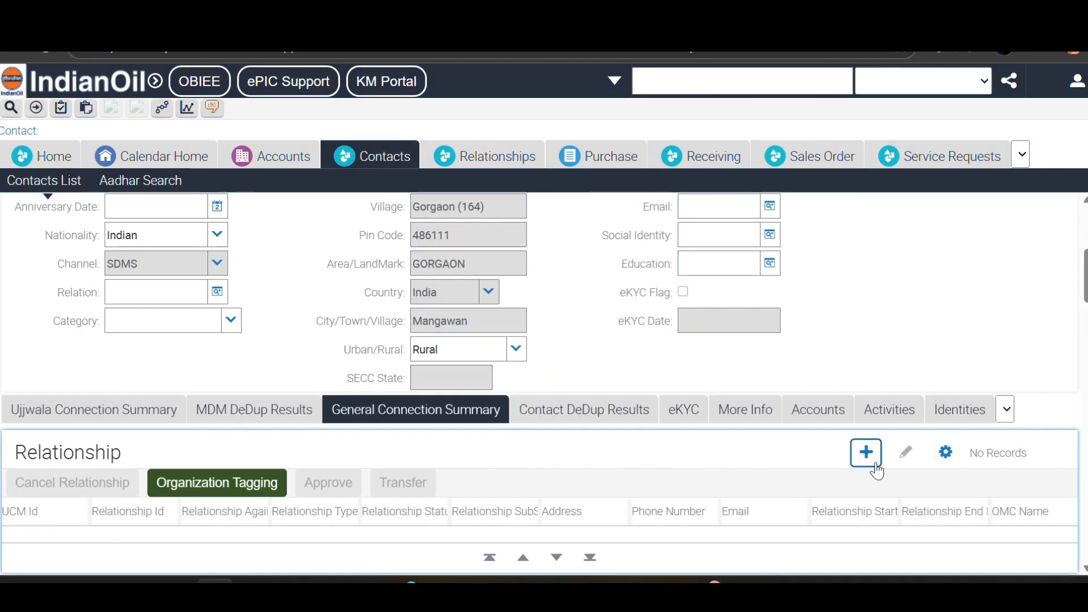
# - Create a new LPG relationship, pick its street address, save it and open its detail
pyautogui.click(875, 466)
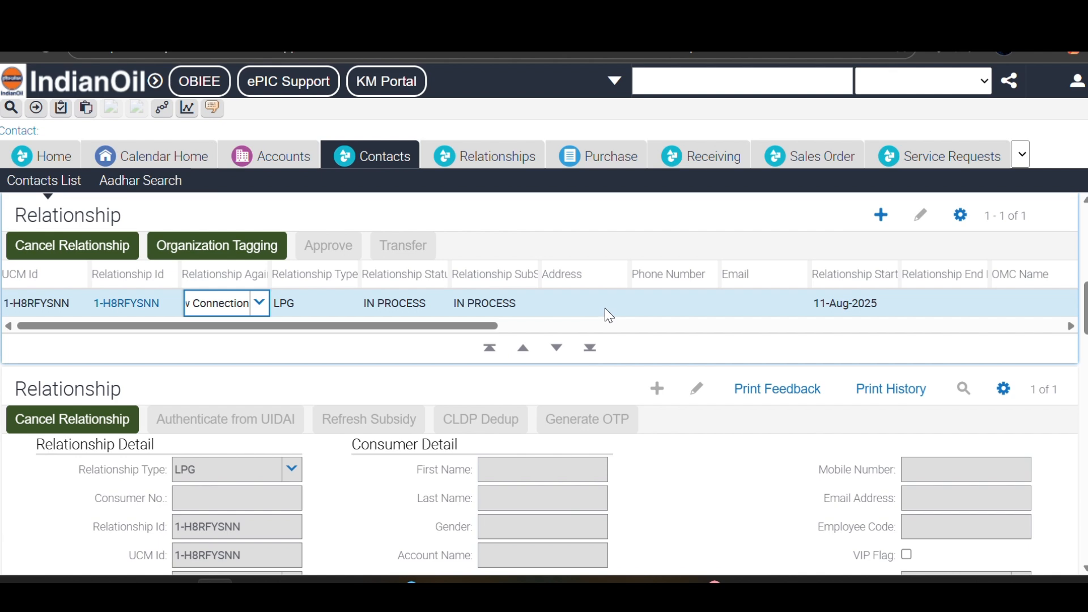
pyautogui.click(606, 305)
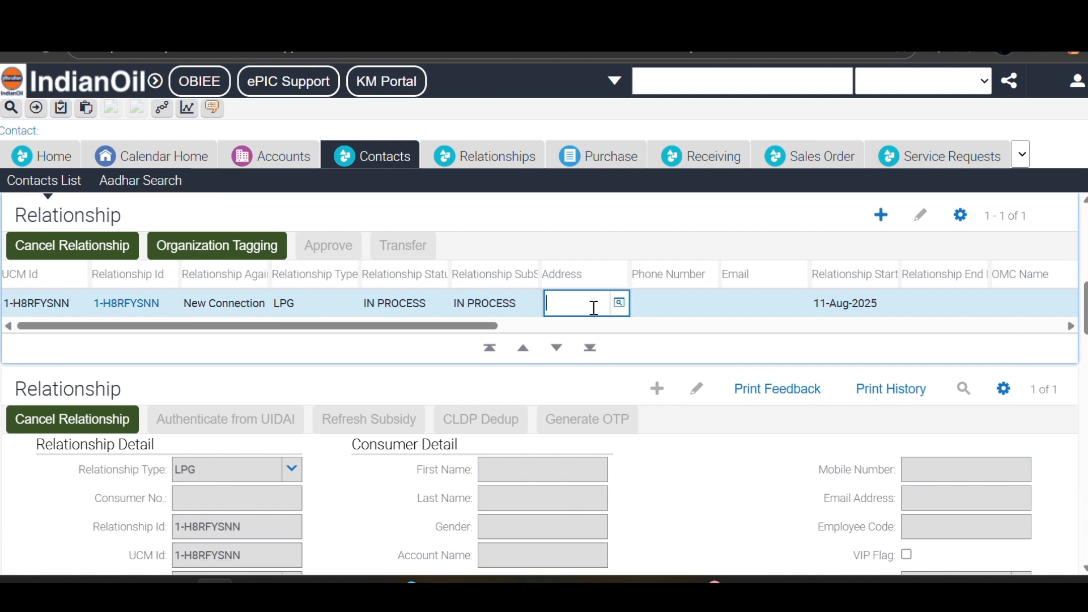
pyautogui.click(622, 306)
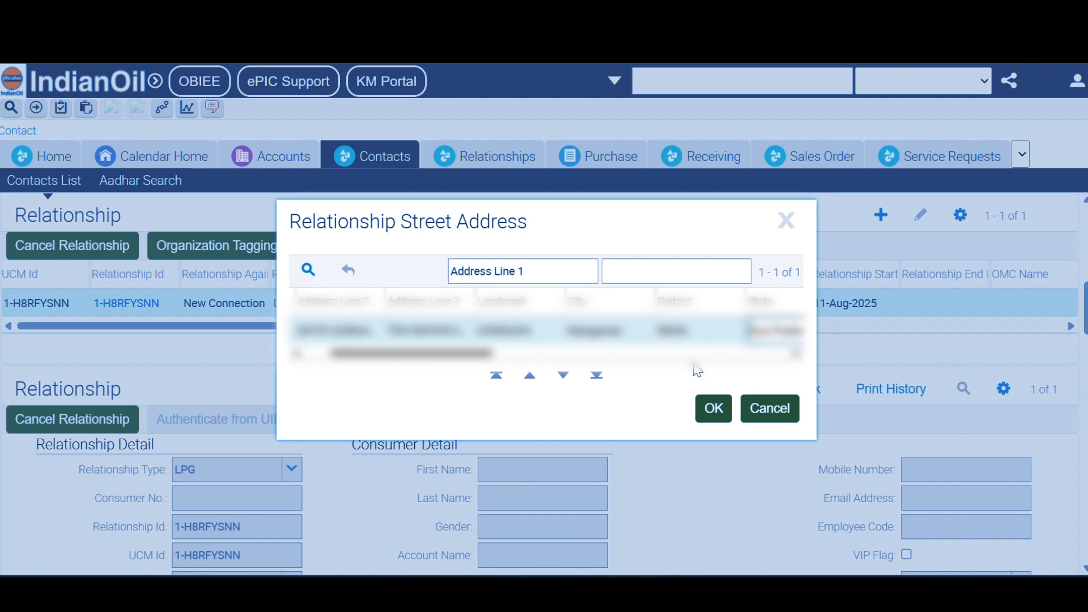
pyautogui.hscroll(5, 592, 367)
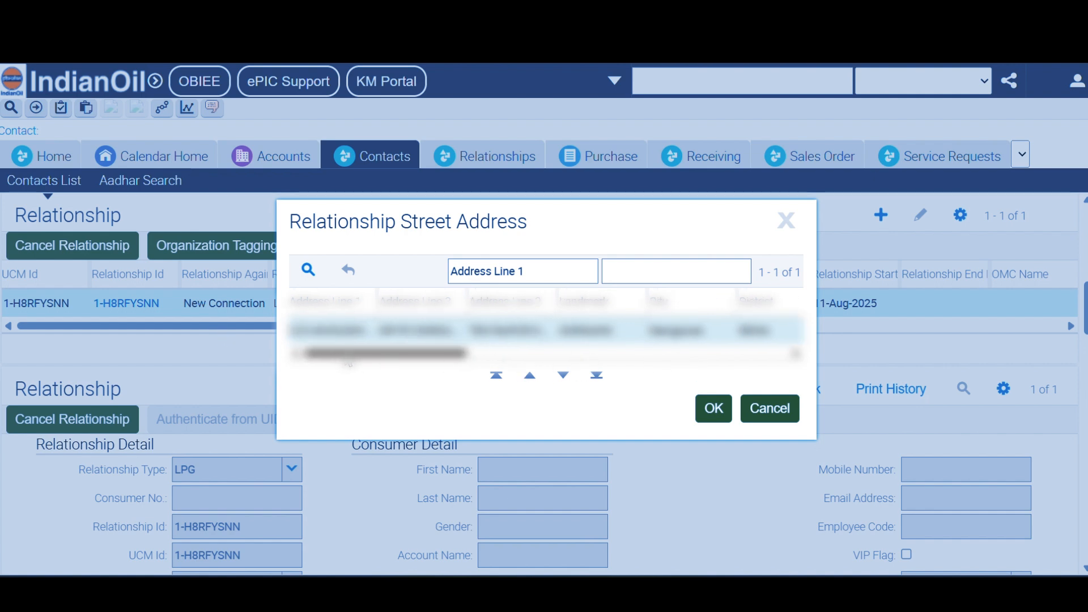
pyautogui.moveTo(608, 364); pyautogui.dragTo(395, 371)
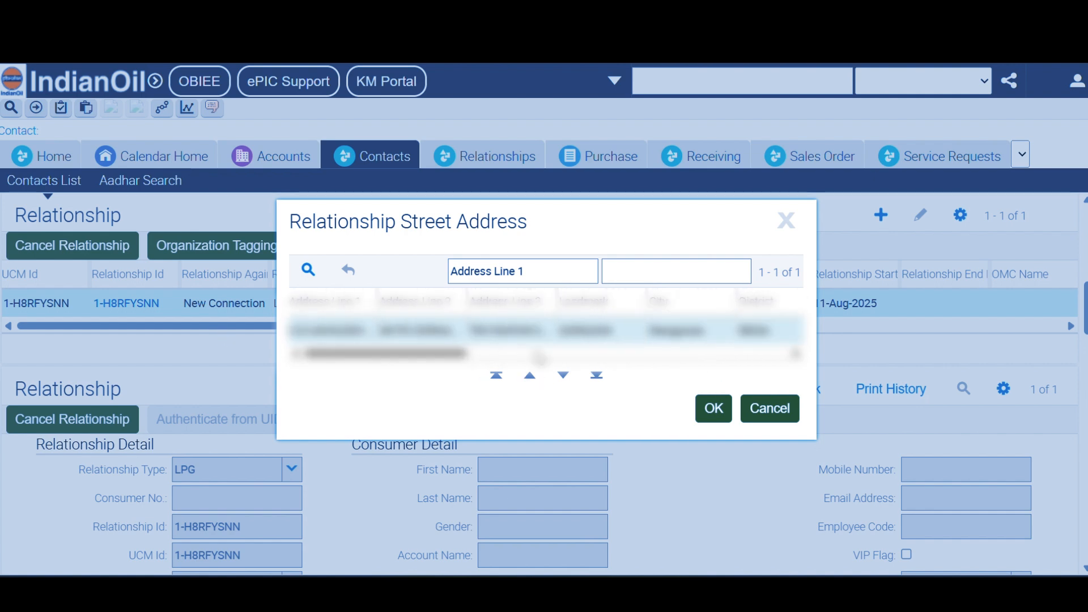
pyautogui.click(706, 409)
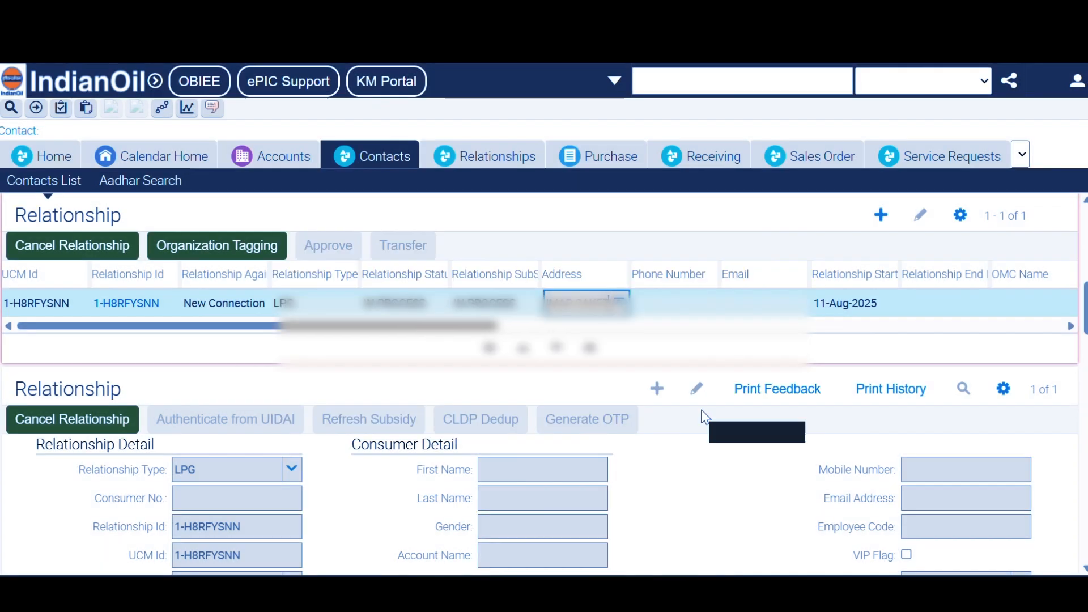
pyautogui.click(111, 303)
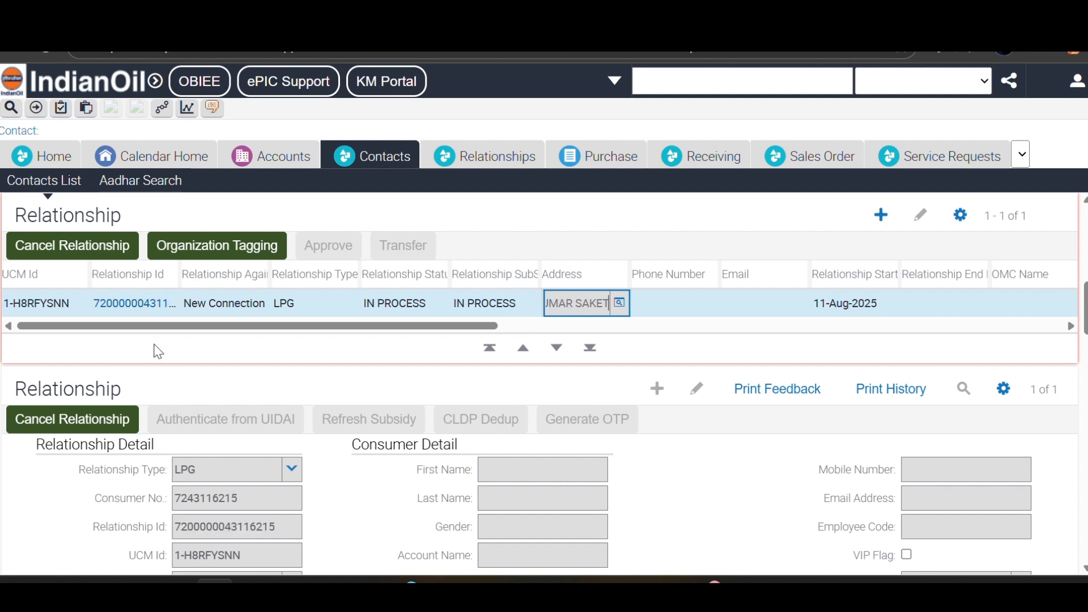
pyautogui.click(115, 306)
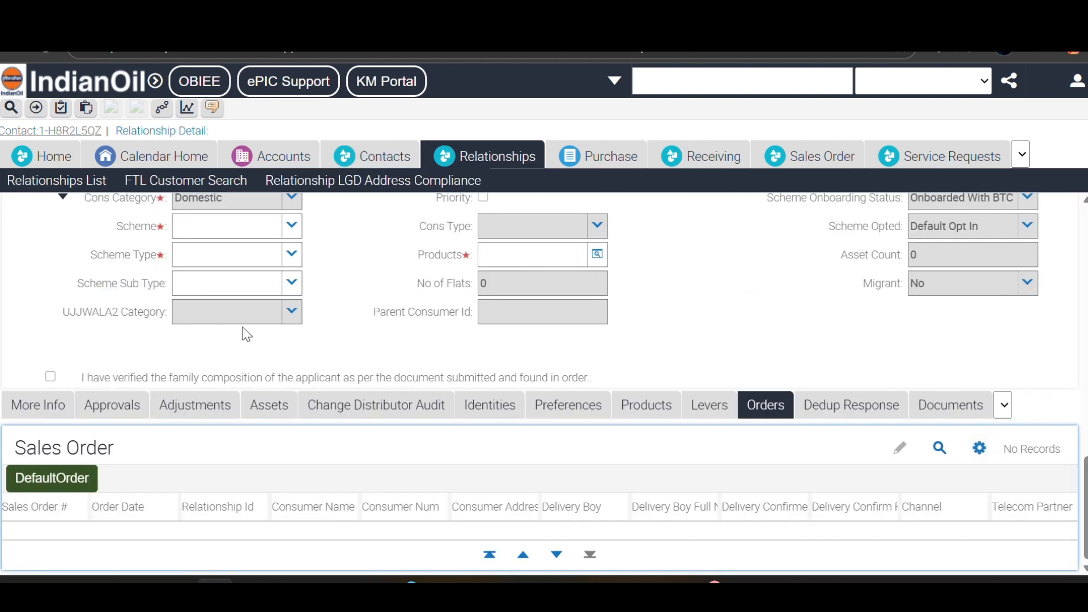
# - Scroll the In Process, waitlisted relationship form down to the empty Scheme field and open its list
pyautogui.scroll(15, 464, 355)
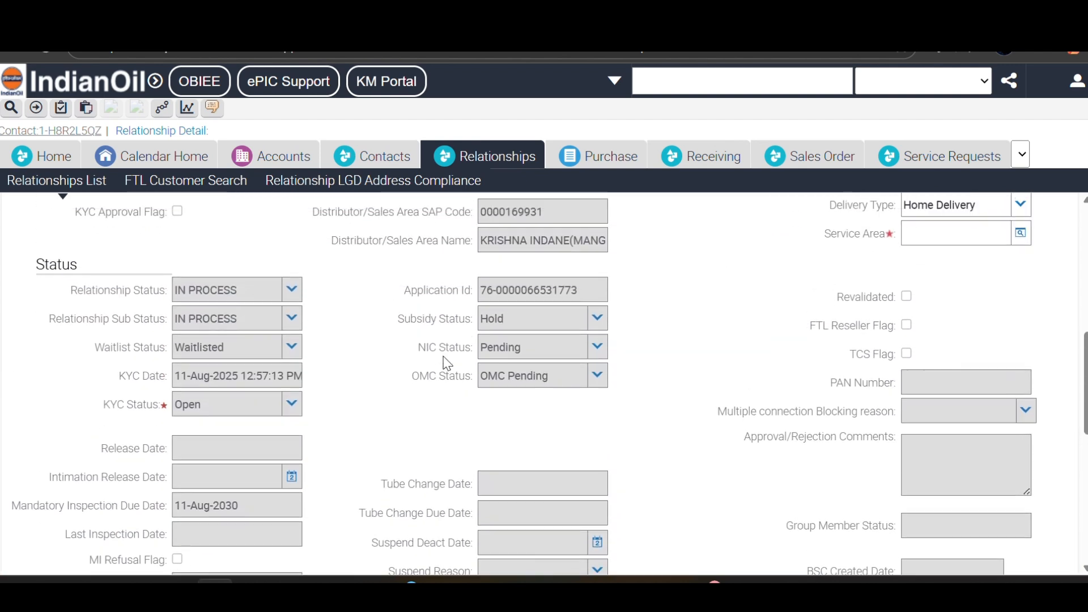
pyautogui.scroll(5, 445, 360)
pyautogui.scroll(-3, 352, 331)
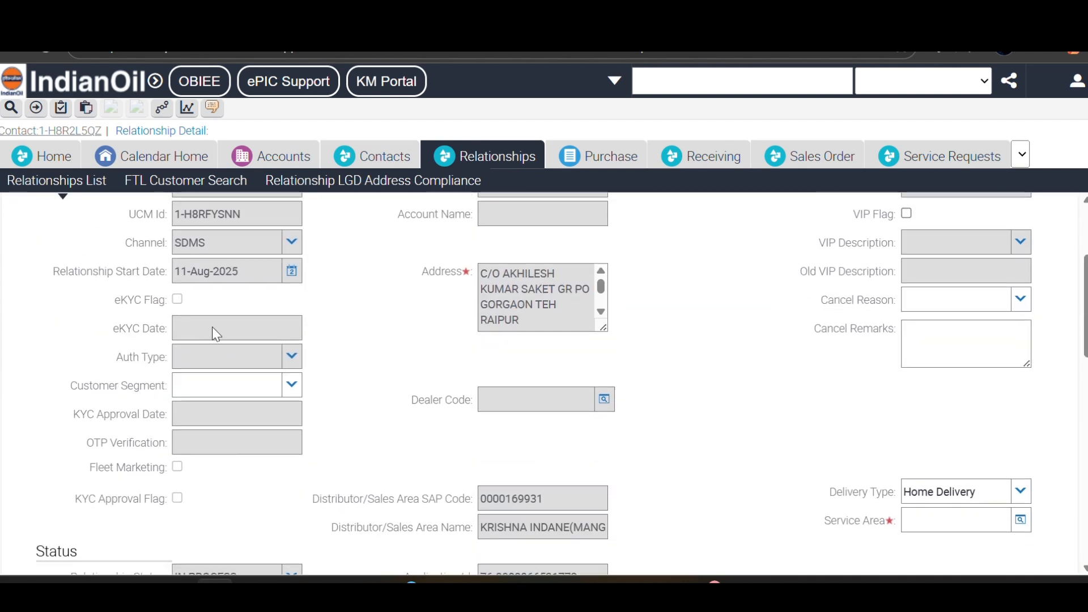
pyautogui.scroll(3, 214, 333)
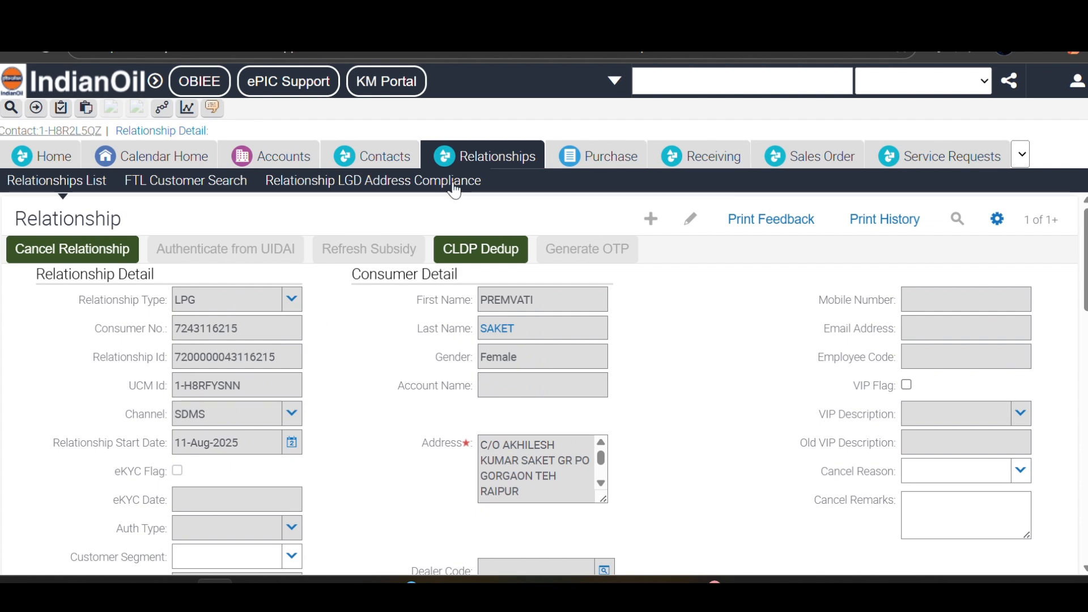
pyautogui.scroll(-6, 480, 359)
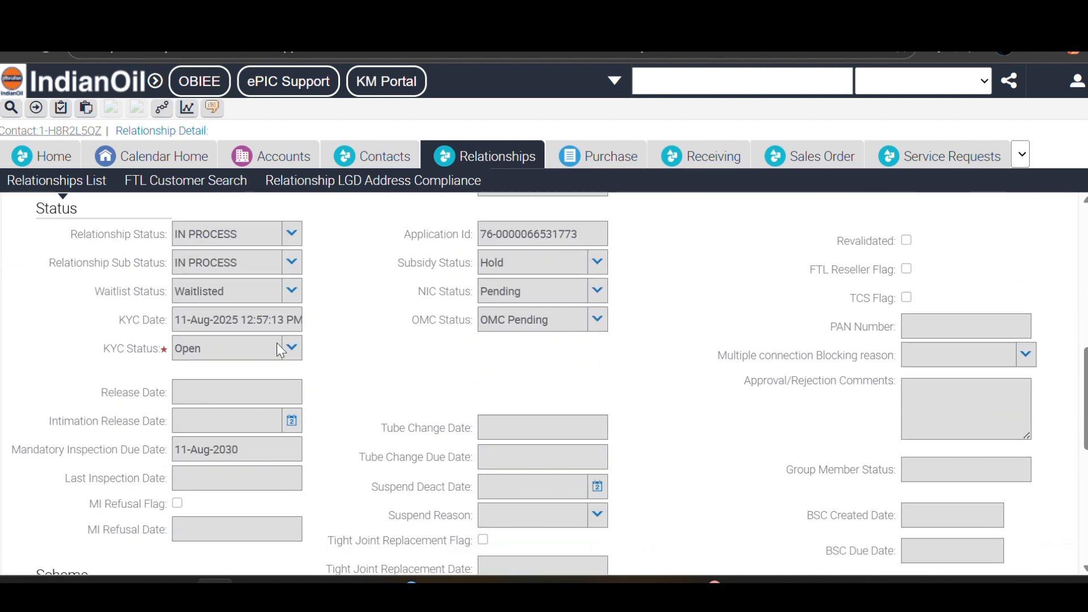
pyautogui.scroll(-3, 198, 301)
pyautogui.scroll(4, 485, 317)
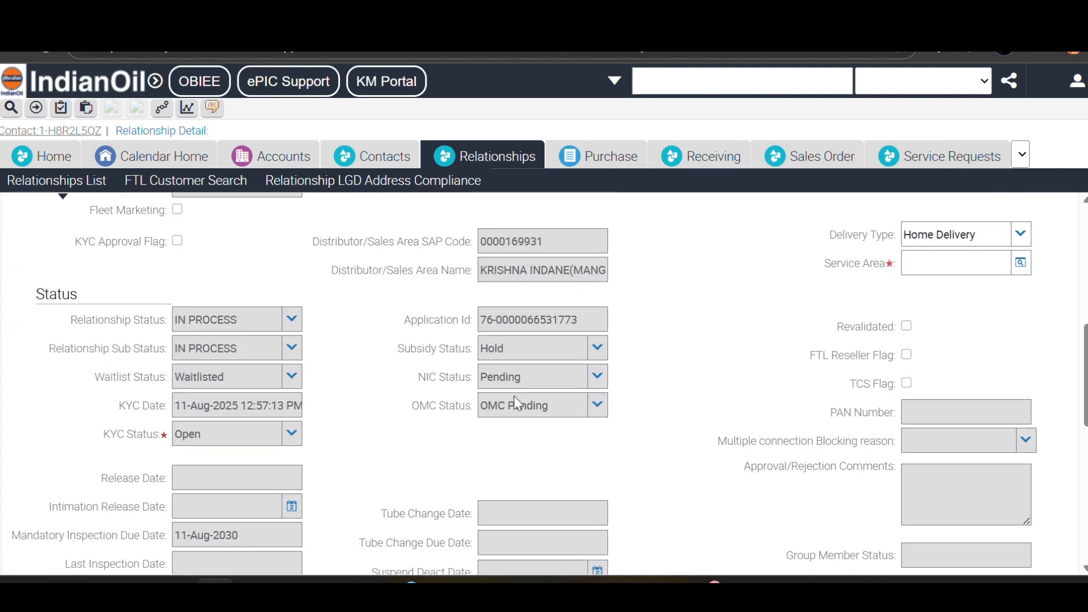
pyautogui.scroll(-5, 514, 399)
pyautogui.scroll(-2, 514, 413)
pyautogui.click(290, 286)
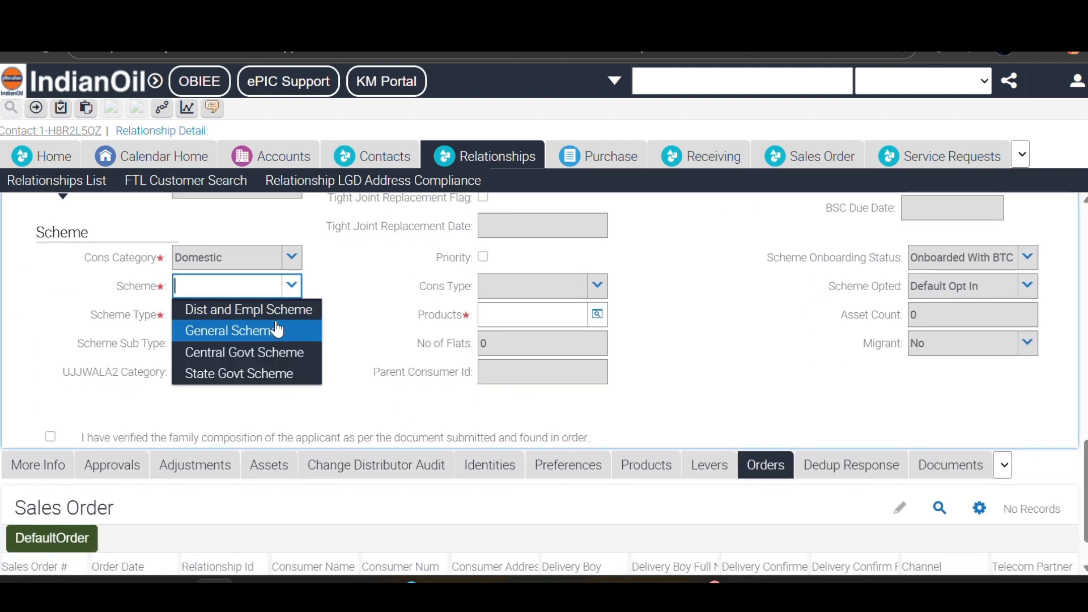
# - Set Scheme to General Scheme, Scheme Type to General, and product to the 10 Kg XTRALITE general package
pyautogui.click(277, 330)
pyautogui.click(291, 315)
pyautogui.click(282, 340)
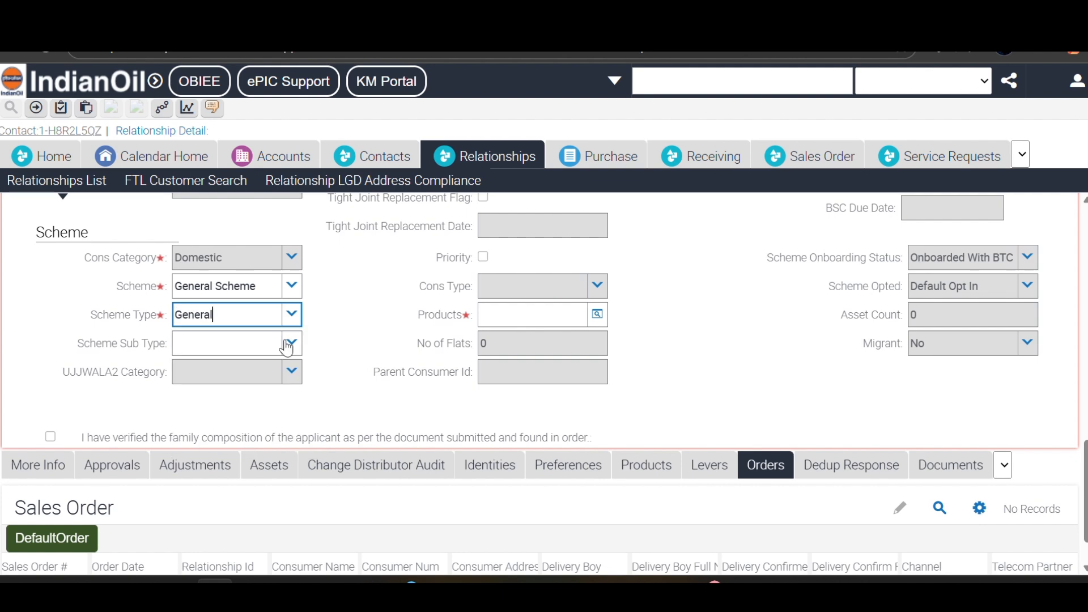
pyautogui.click(596, 316)
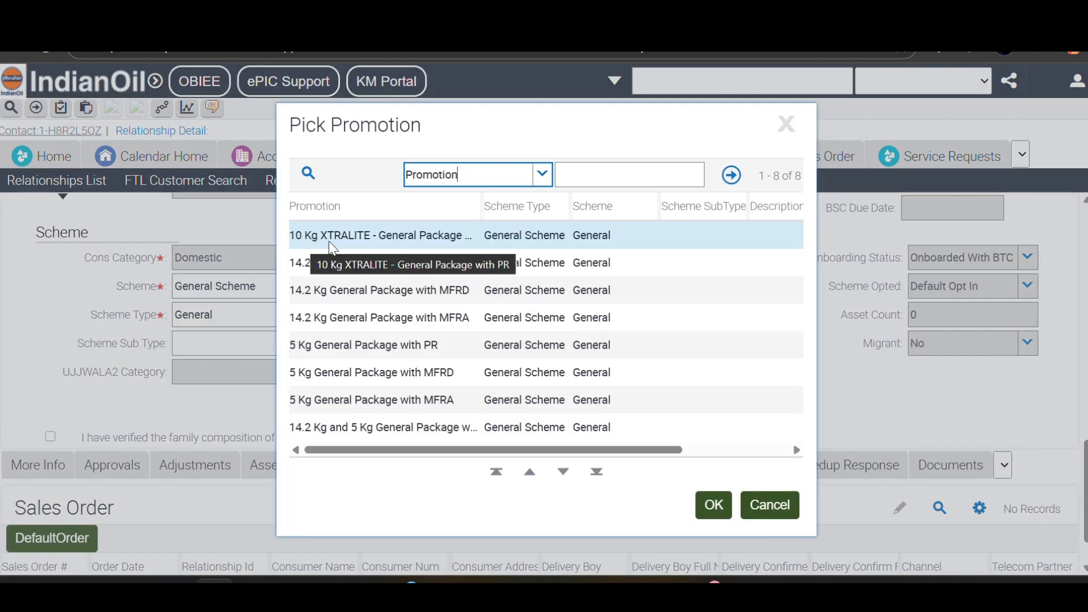
pyautogui.click(713, 504)
pyautogui.scroll(10, 871, 363)
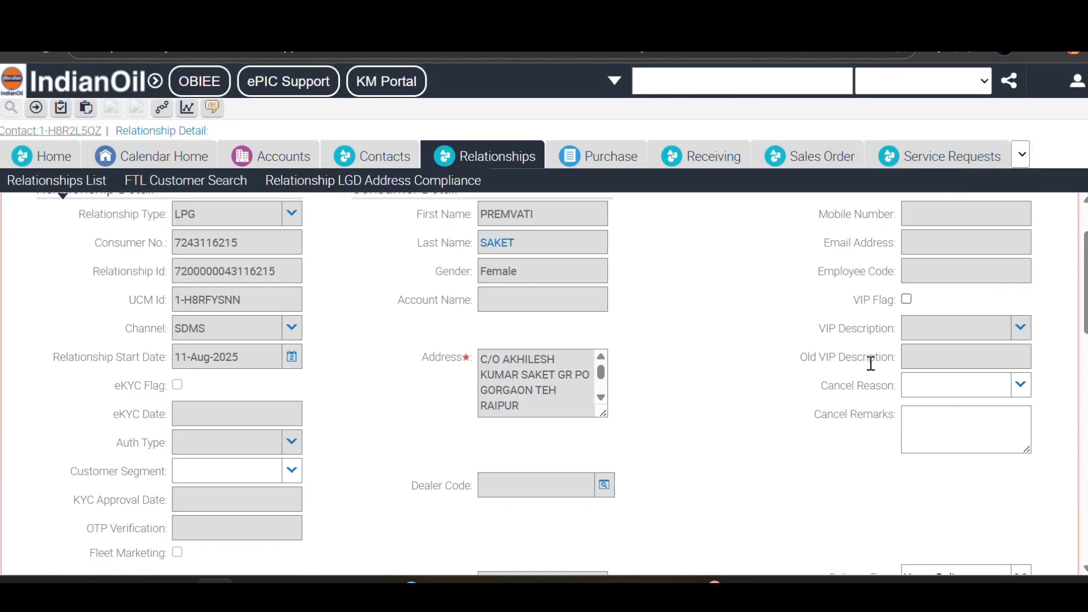
# - Fill the Service Area by searching area names with R and choosing area code 17
pyautogui.scroll(-5, 871, 363)
pyautogui.click(936, 356)
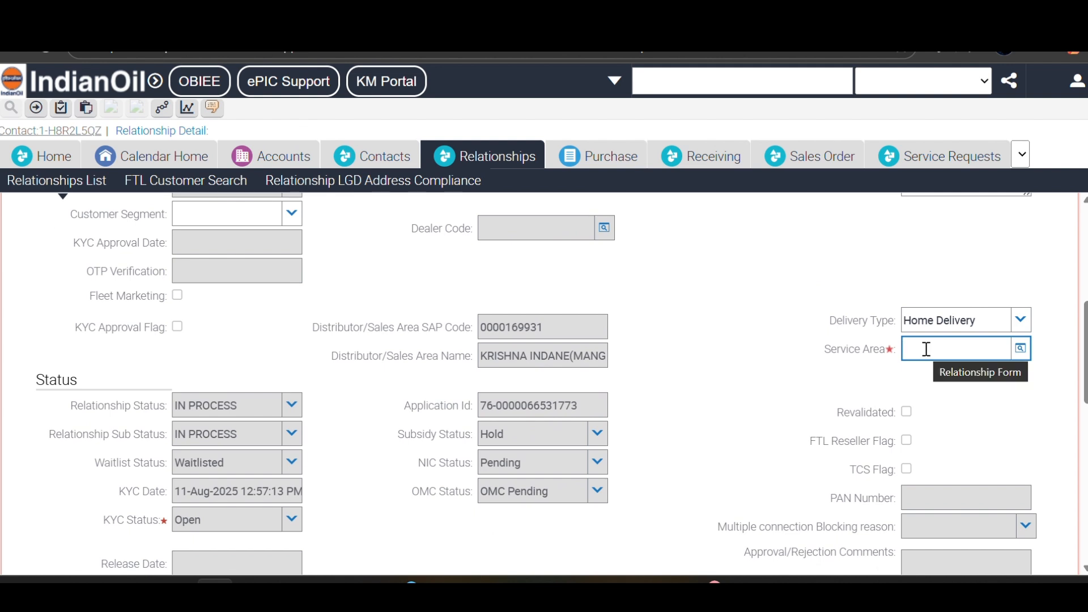
pyautogui.write('G')
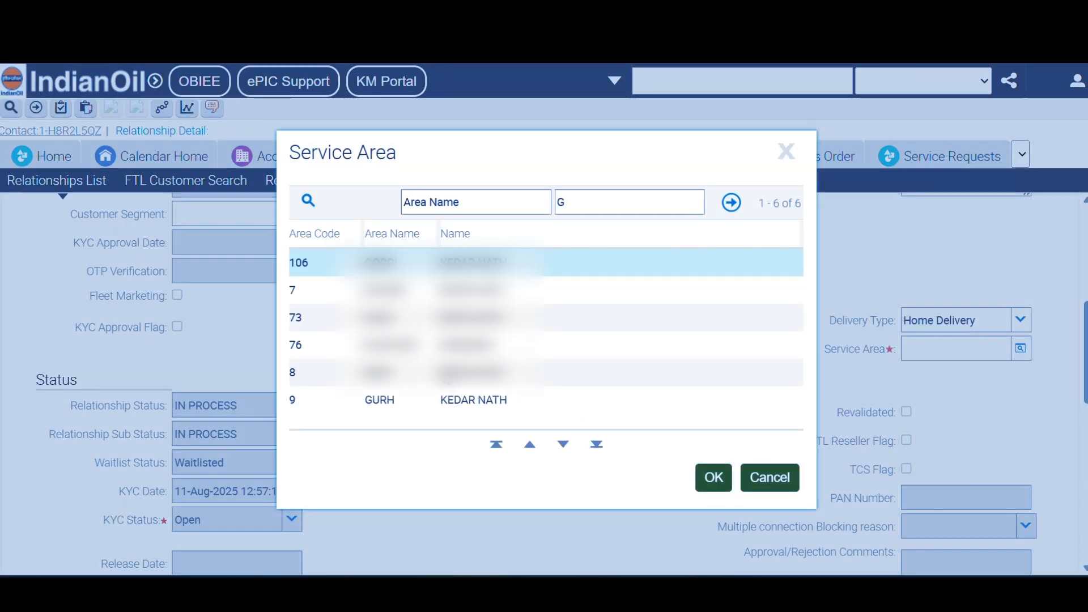
pyautogui.click(613, 202)
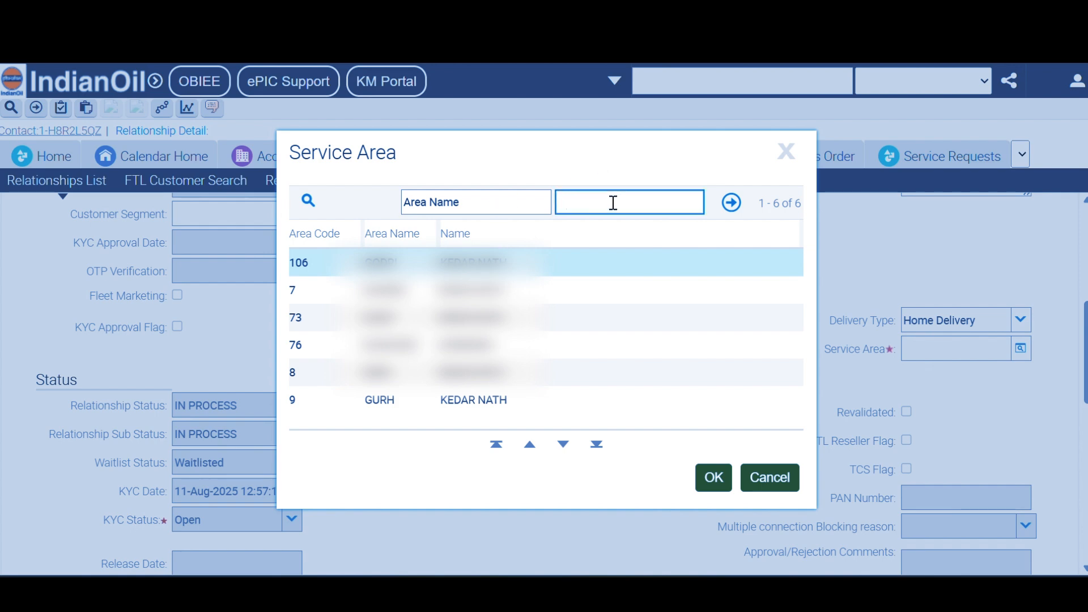
pyautogui.press('Return')
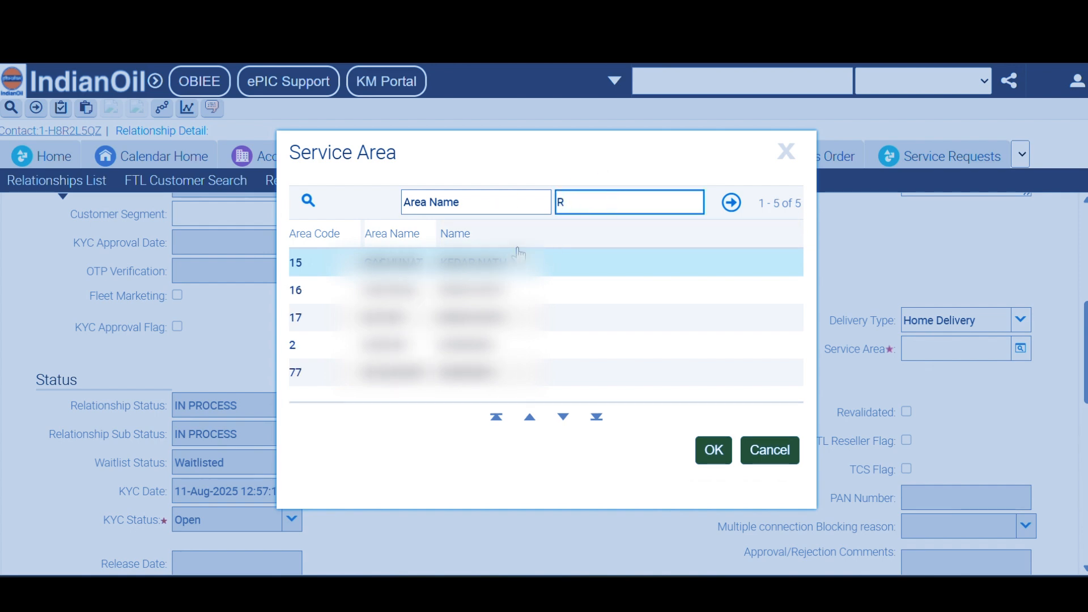
pyautogui.click(601, 318)
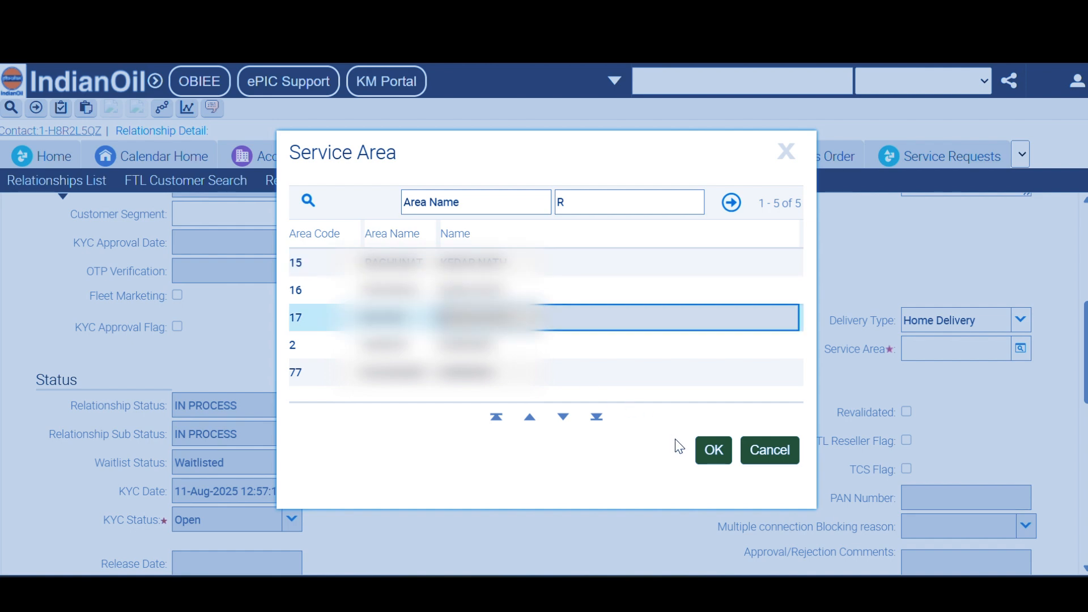
pyautogui.click(712, 449)
pyautogui.scroll(6, 657, 415)
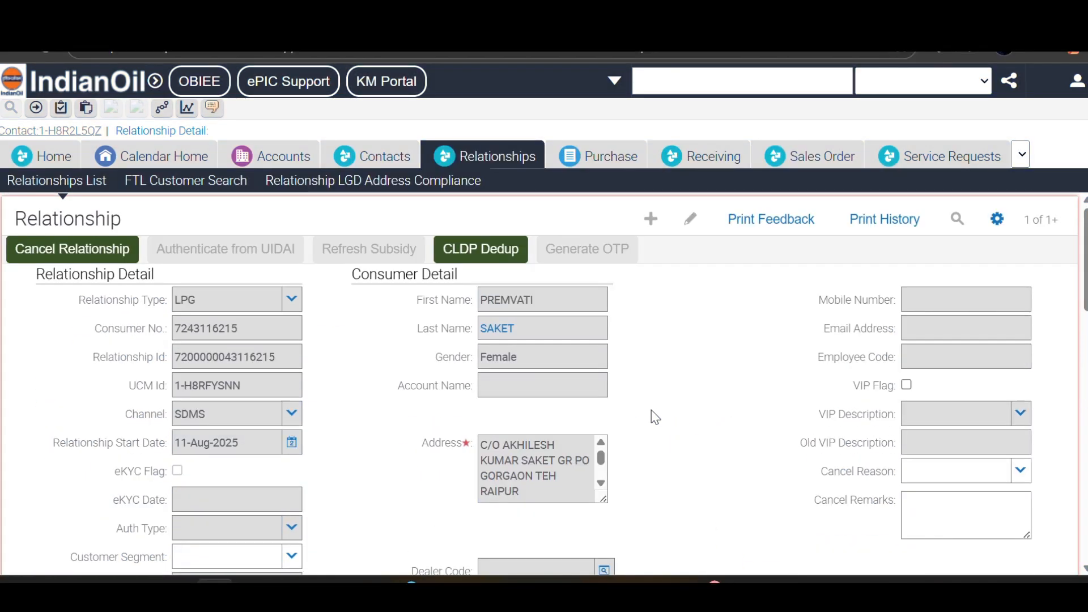
# - Run CLDP Dedup repeatedly until KYC status is Registered and the service area reads RAI PUR
pyautogui.click(497, 246)
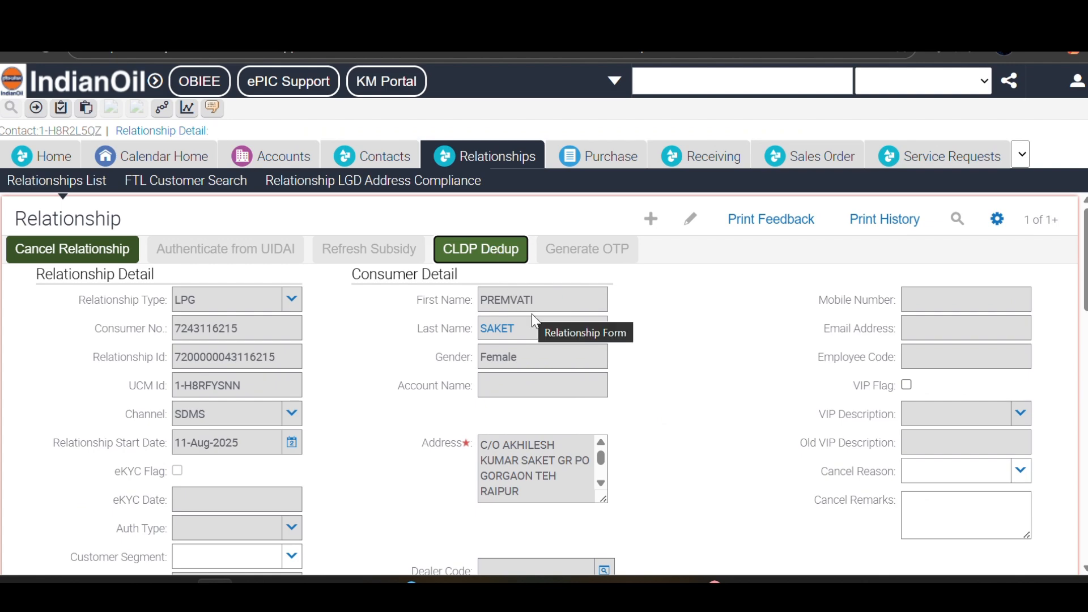
pyautogui.scroll(-10, 532, 314)
pyautogui.scroll(-5, 543, 337)
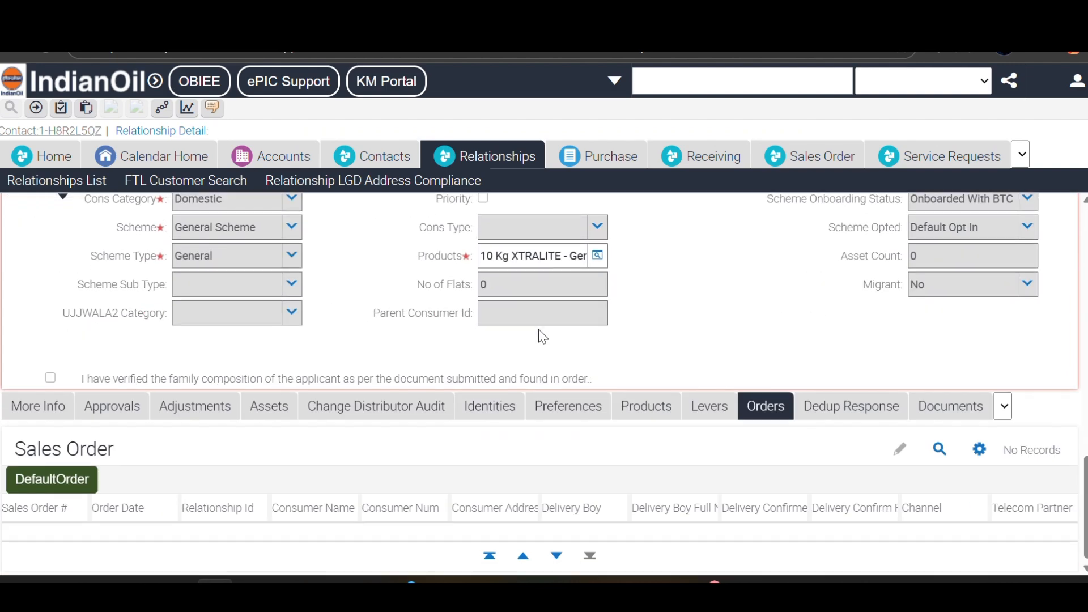
pyautogui.scroll(15, 543, 337)
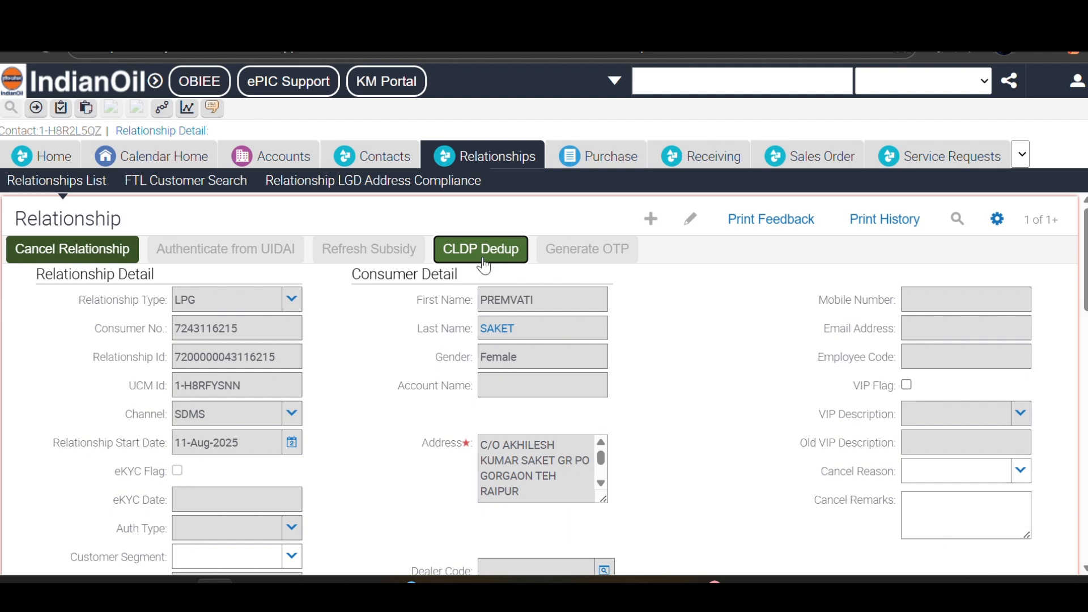
pyautogui.click(482, 250)
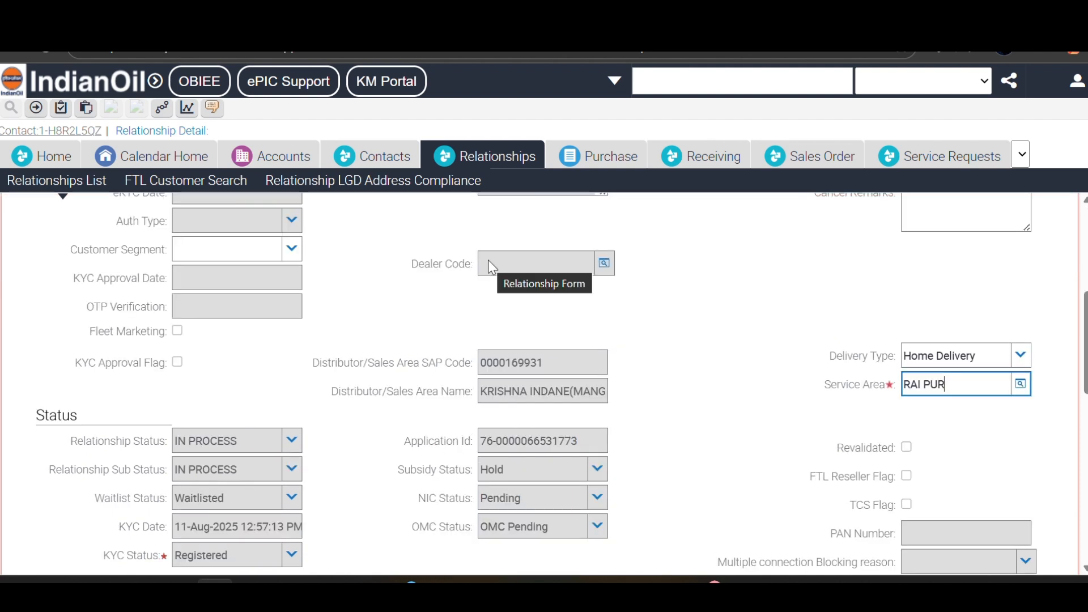
pyautogui.click(475, 246)
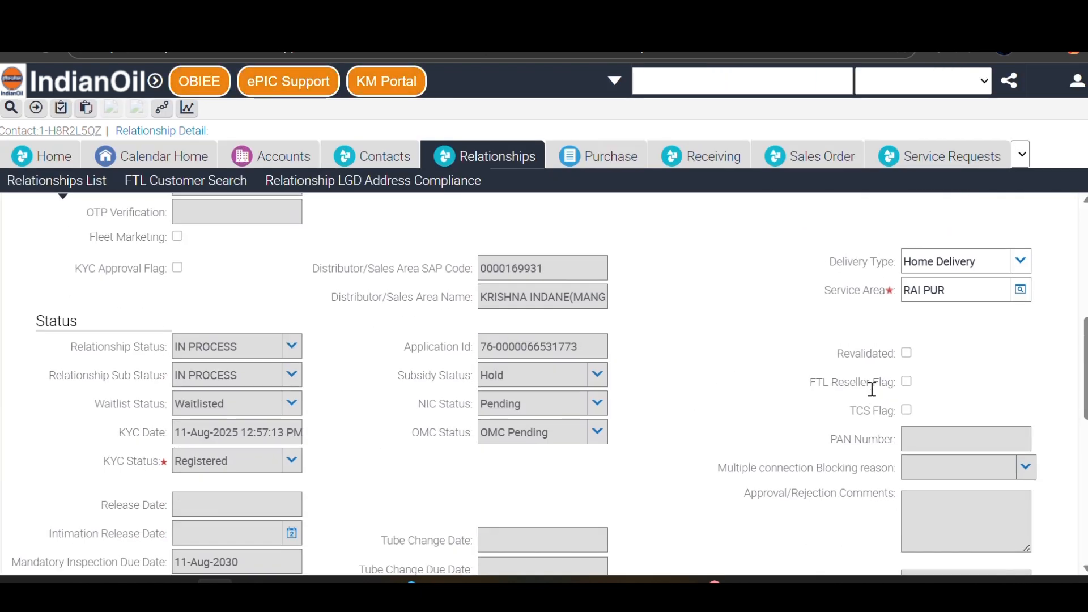
pyautogui.click(496, 239)
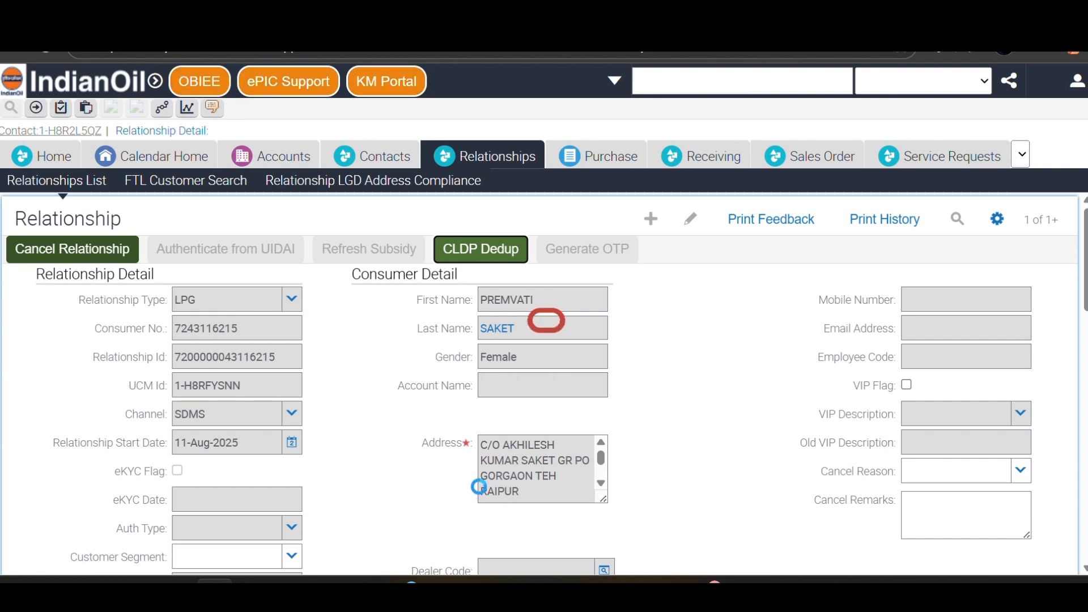
# - Scroll down to check Waitlist Released, NIC Status Cleared and OMC Status OMC Clear
pyautogui.scroll(-8, 563, 420)
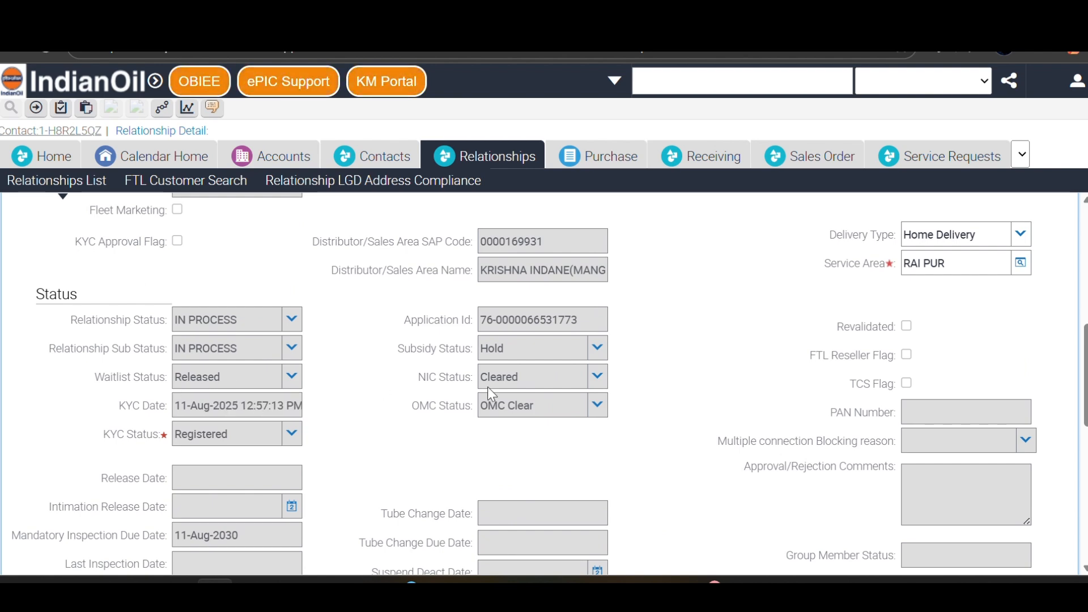
pyautogui.scroll(-5, 587, 406)
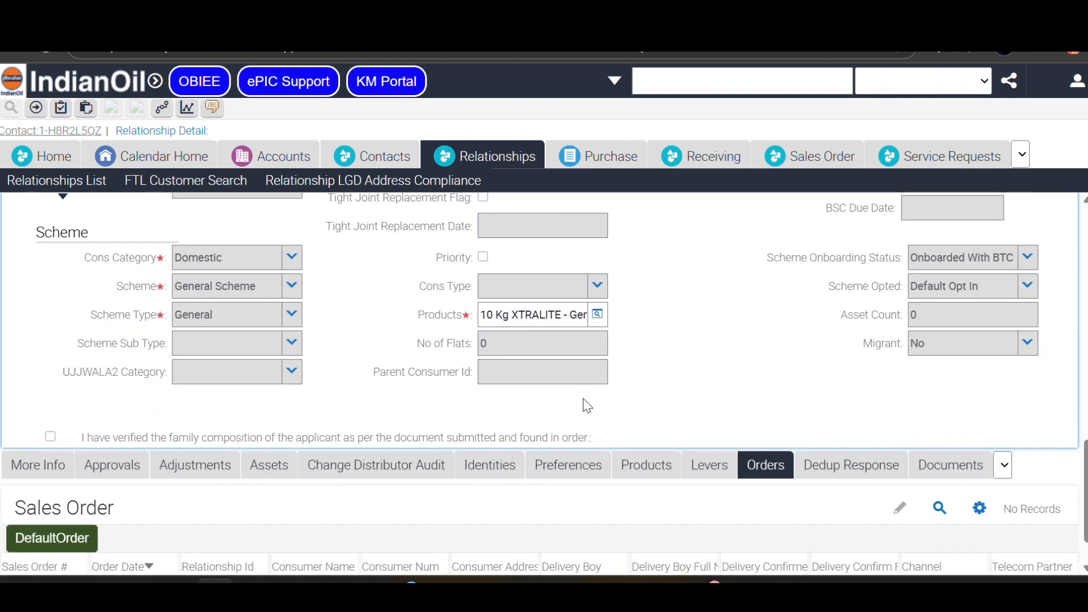
# - Add a new relationship document with Order Type SV and Order Sub Type New Connection
pyautogui.click(952, 467)
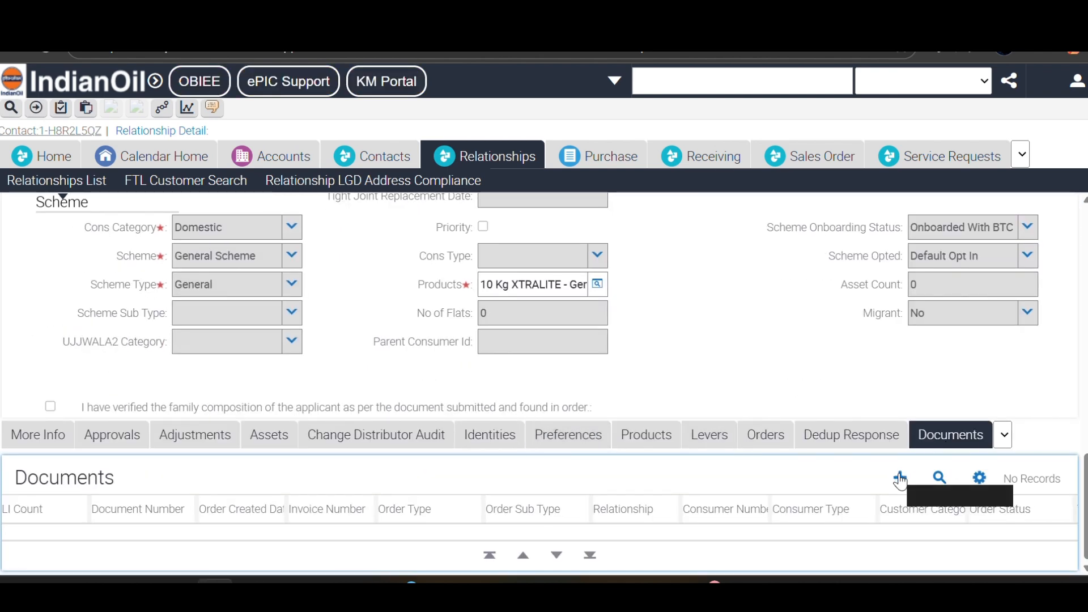
pyautogui.click(901, 480)
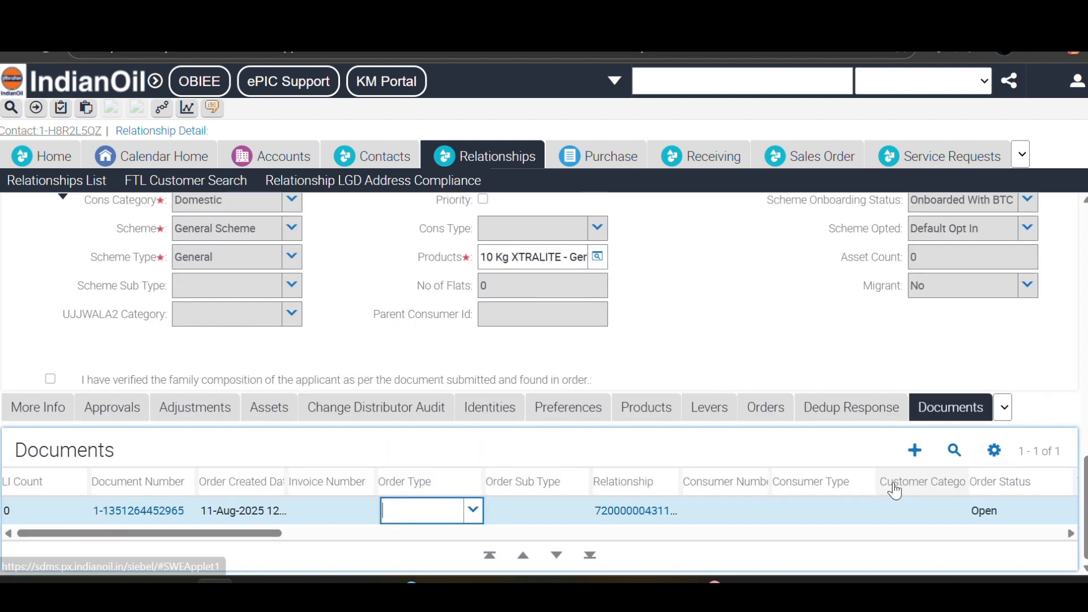
pyautogui.click(473, 512)
pyautogui.scroll(-1, 428, 461)
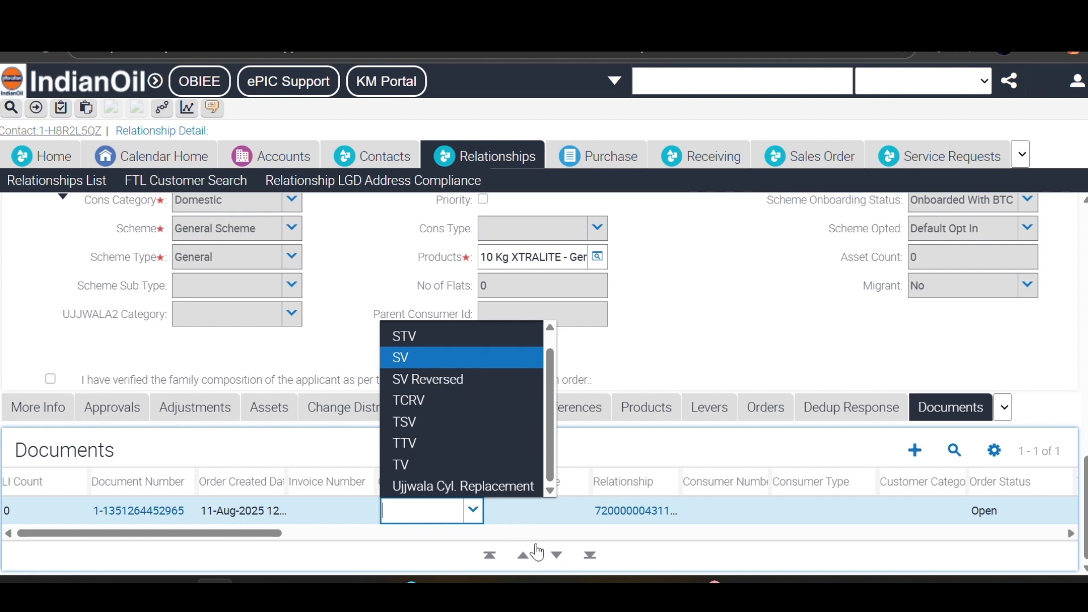
pyautogui.press('Return')
pyautogui.click(547, 513)
pyautogui.click(579, 512)
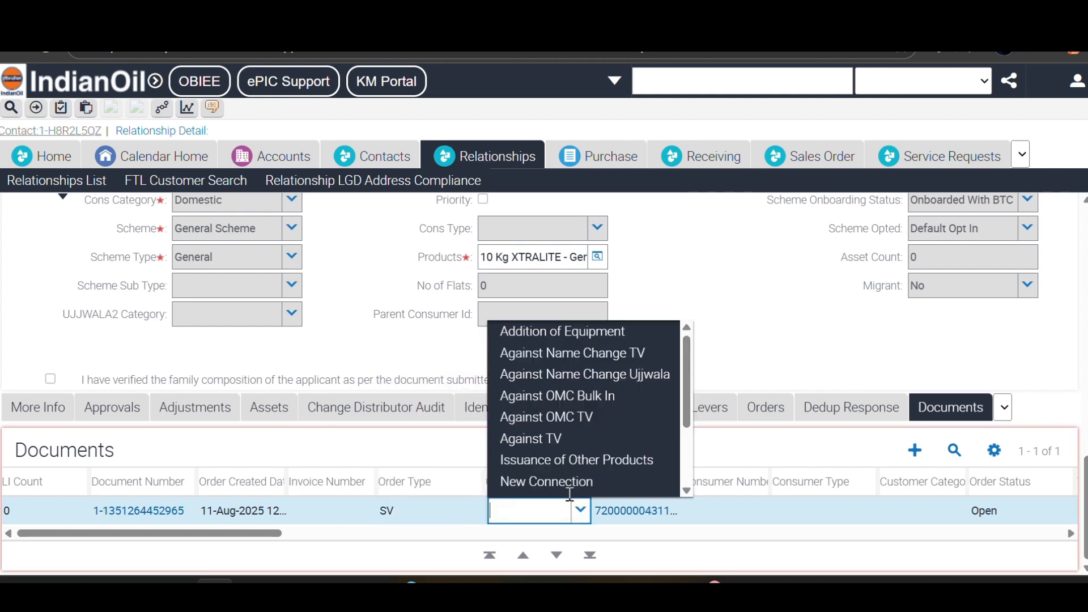
pyautogui.scroll(-1, 532, 385)
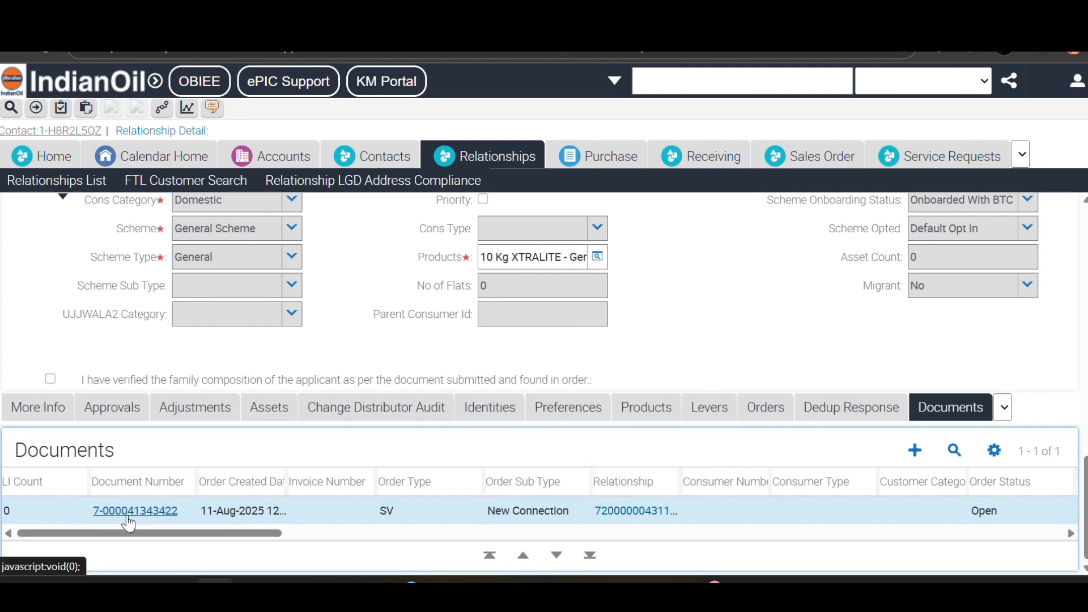
pyautogui.click(122, 513)
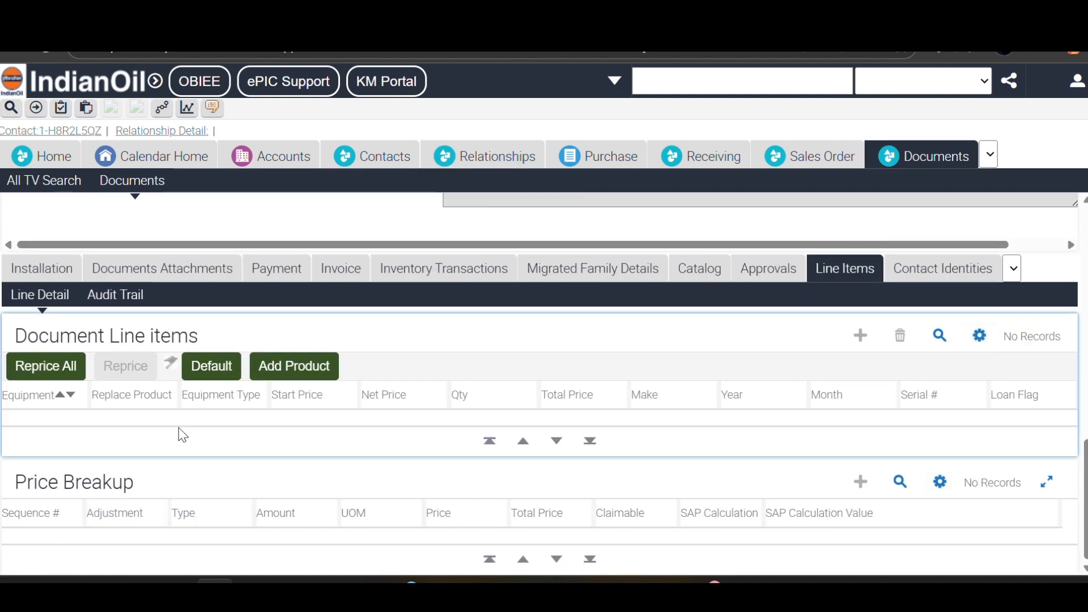
pyautogui.click(199, 374)
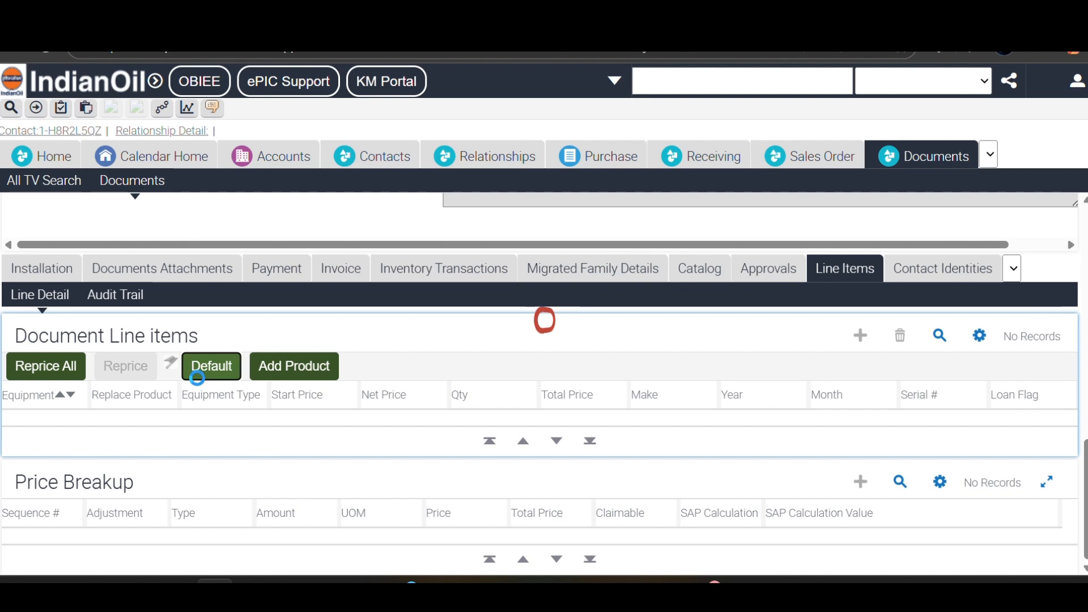
pyautogui.scroll(-2, 194, 379)
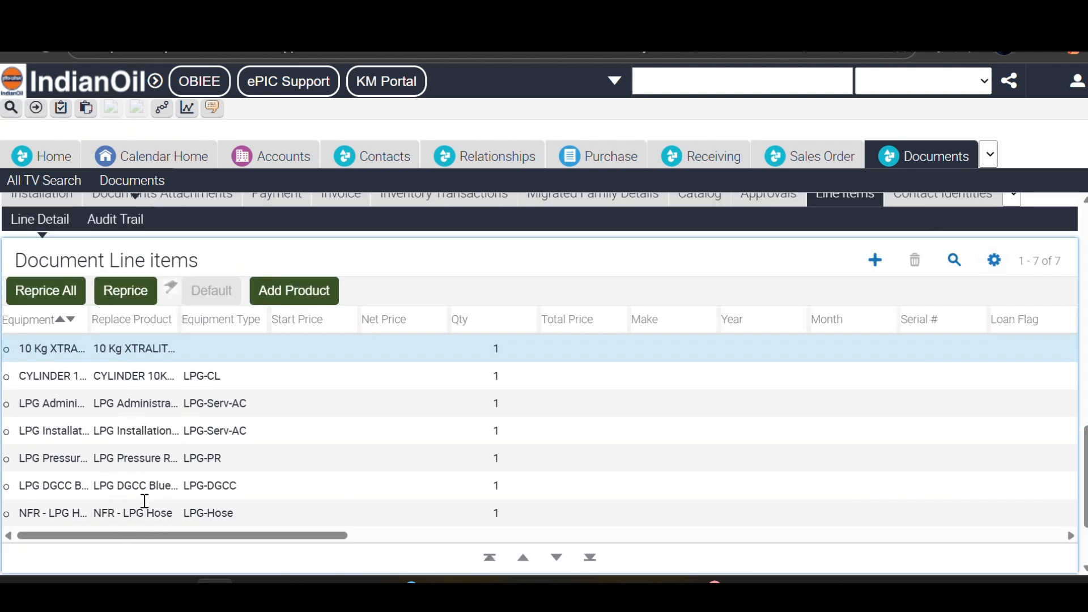
# - Delete the LPG administrative charges line item
pyautogui.click(118, 405)
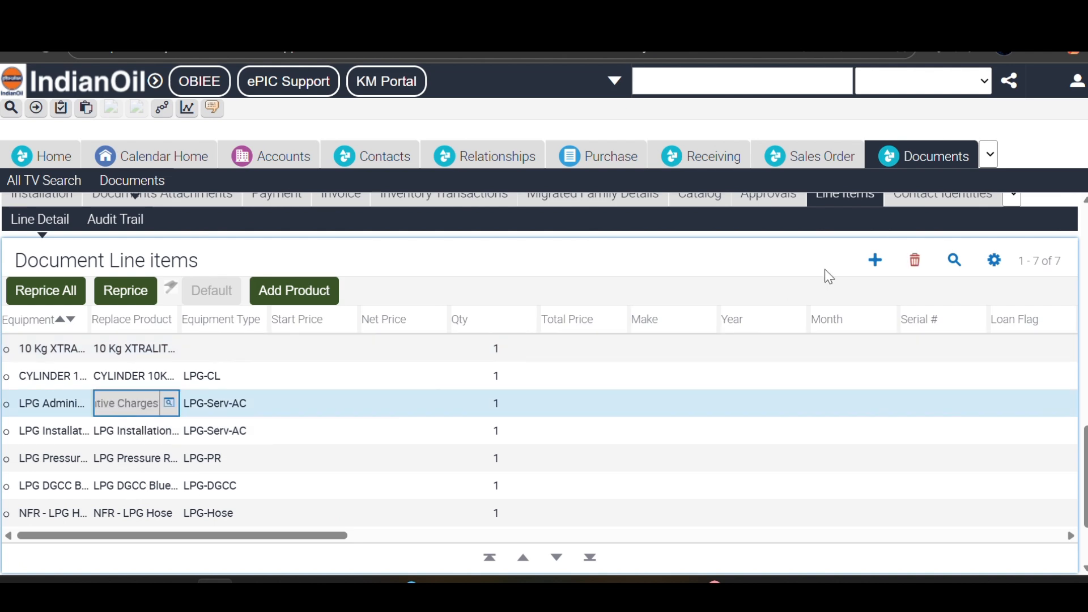
pyautogui.click(915, 260)
pyautogui.click(624, 149)
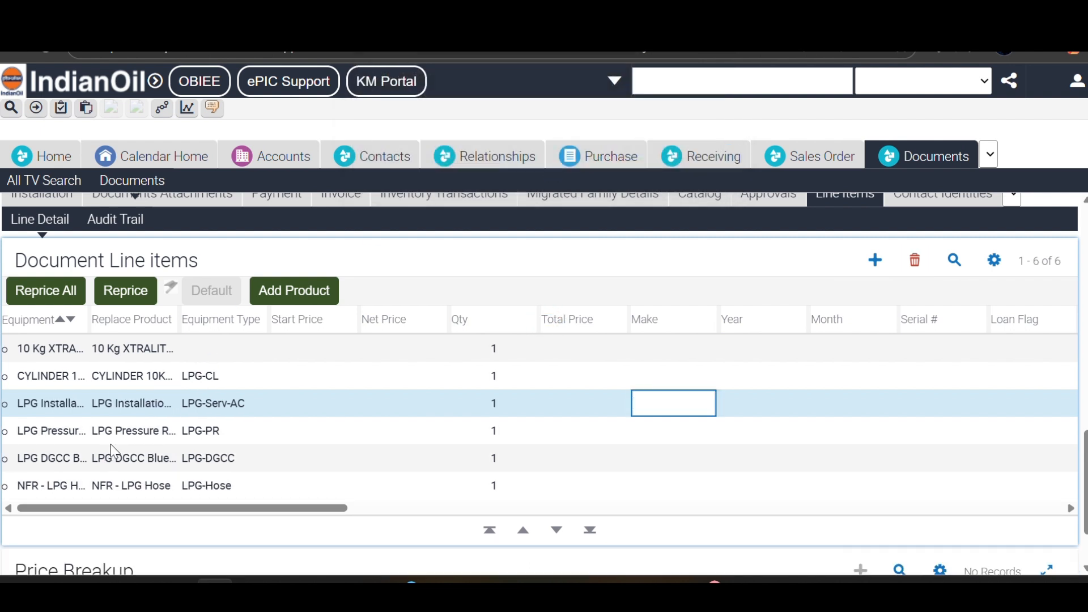
# - Replace the hose with the SHIKHAR03 Shikhar LPG hose, reprice all lines, and add a blank row
pyautogui.click(168, 489)
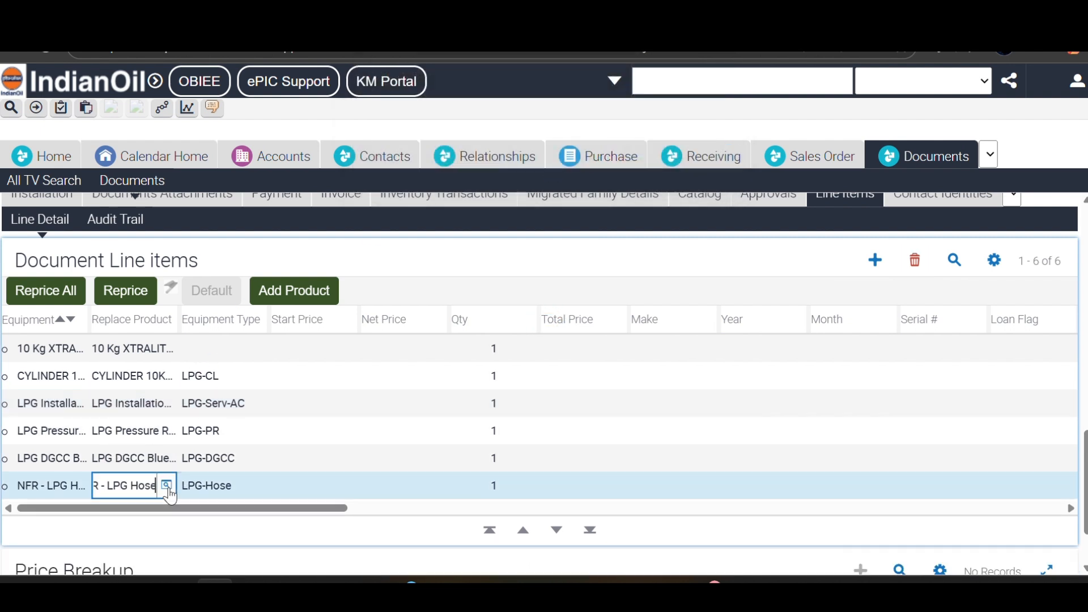
pyautogui.click(166, 487)
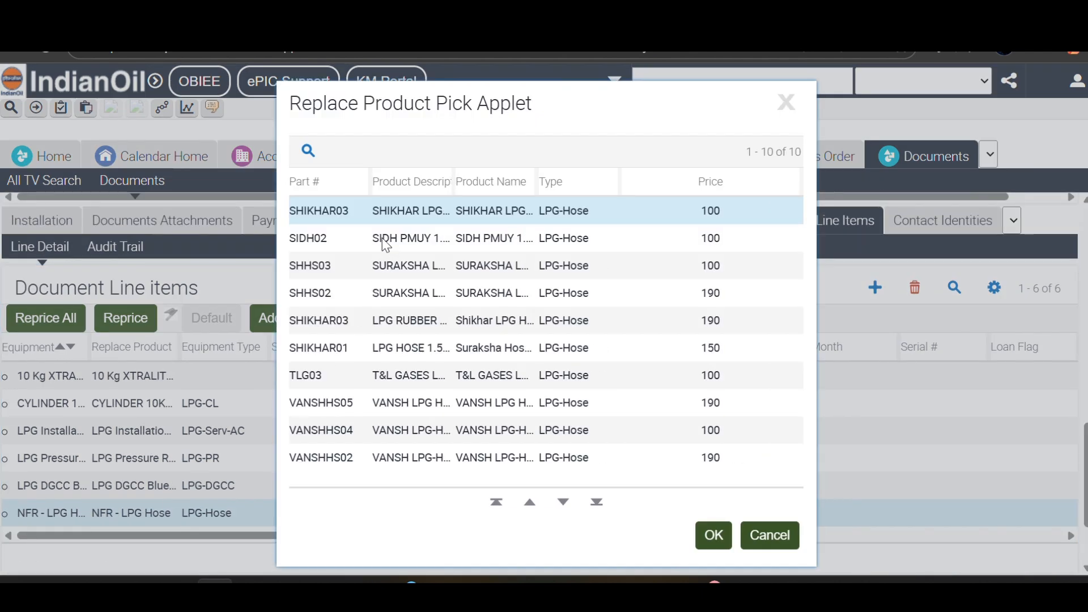
pyautogui.click(312, 324)
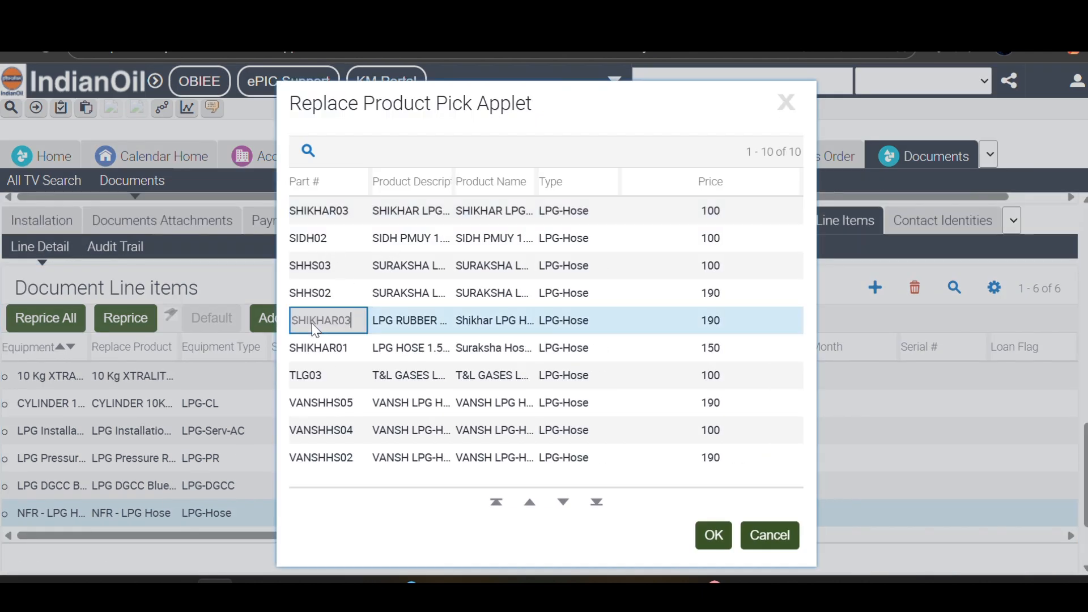
pyautogui.click(721, 544)
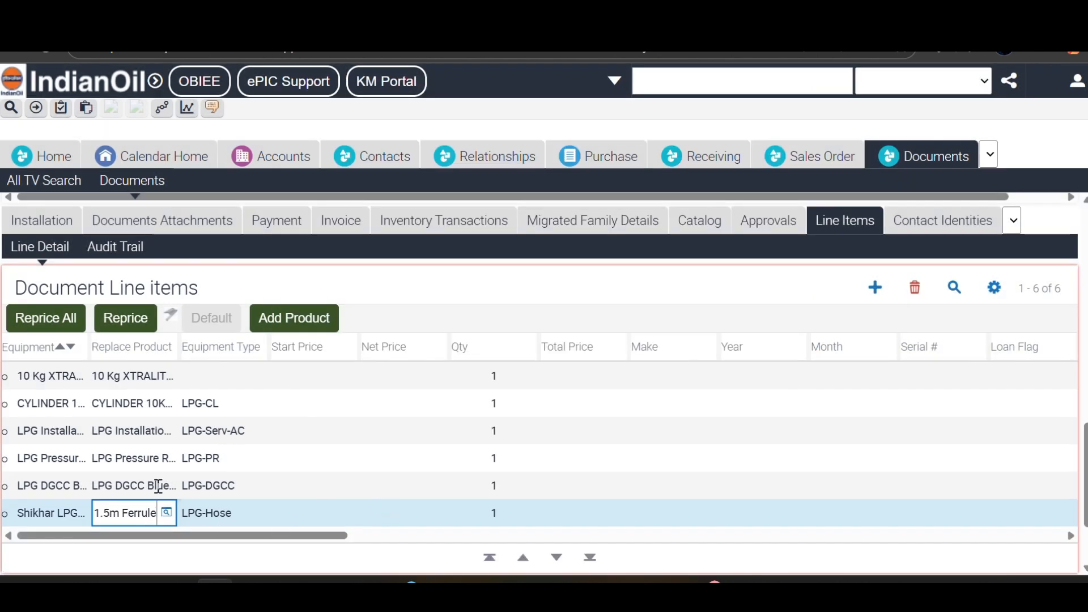
pyautogui.click(43, 319)
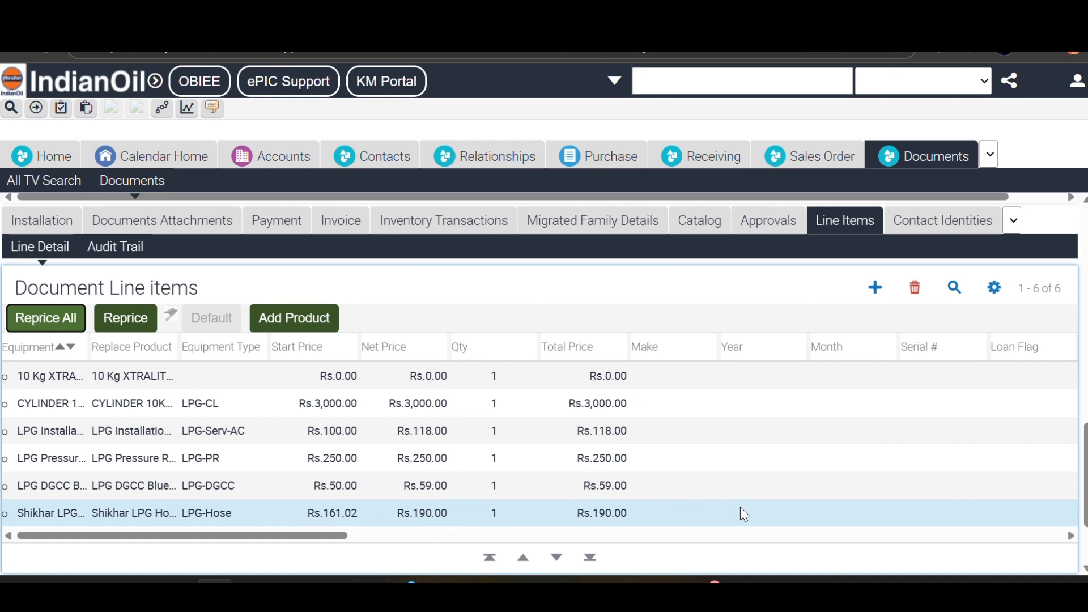
pyautogui.click(875, 287)
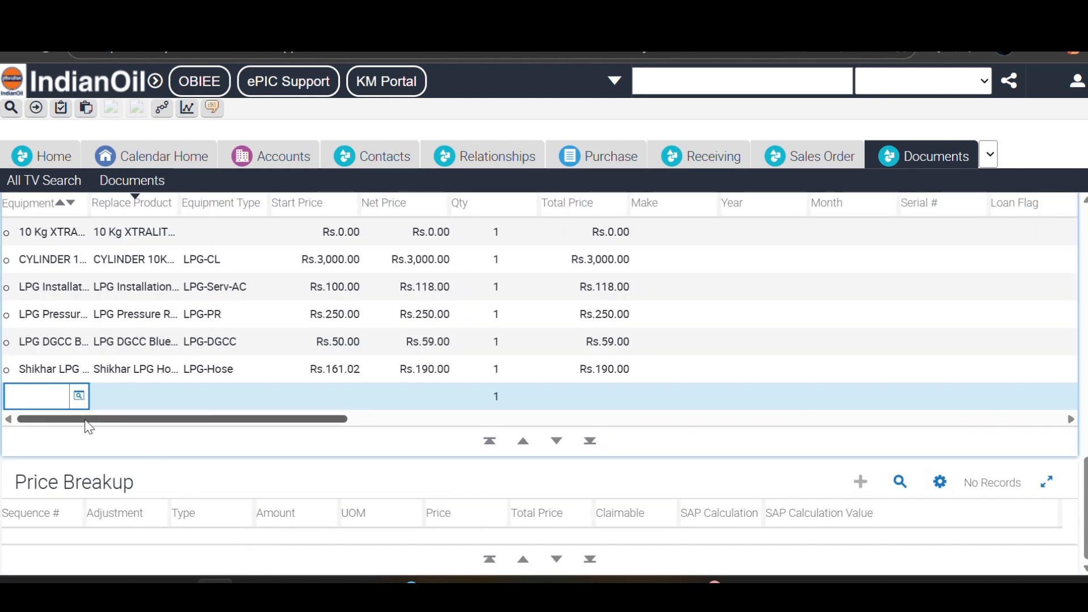
# - Add the Hot Shine SS 2 stove (KI02) from the product catalogue and reprice all lines
pyautogui.click(77, 396)
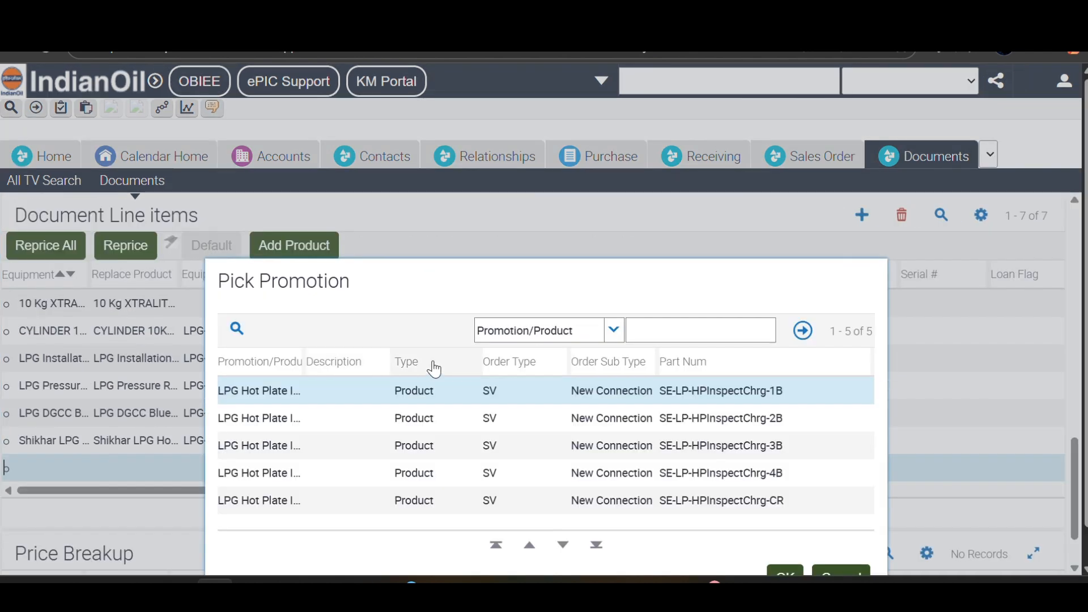
pyautogui.click(271, 418)
pyautogui.click(844, 573)
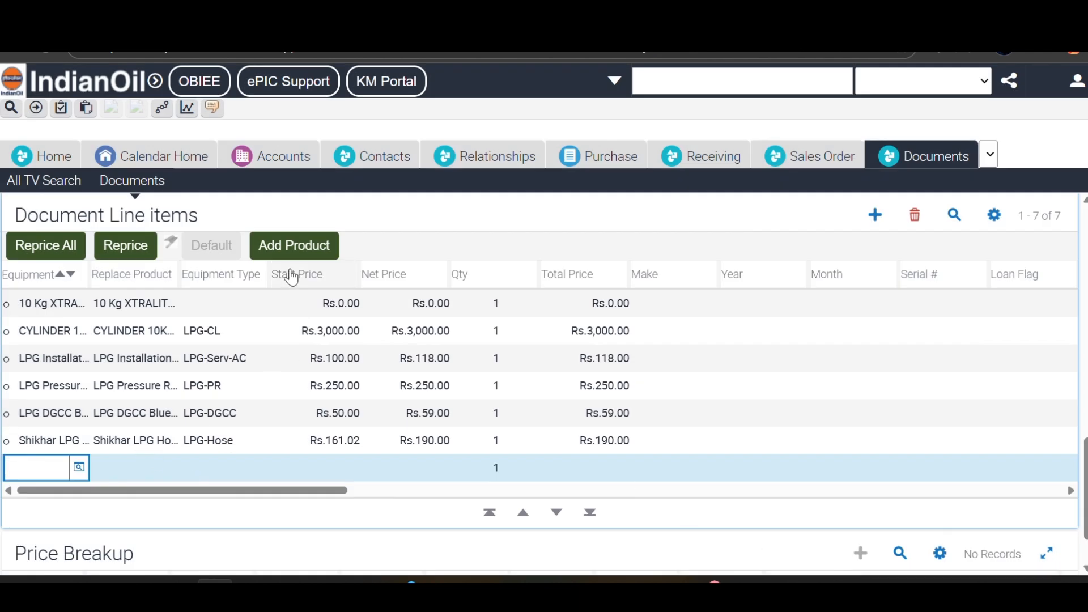
pyautogui.click(291, 246)
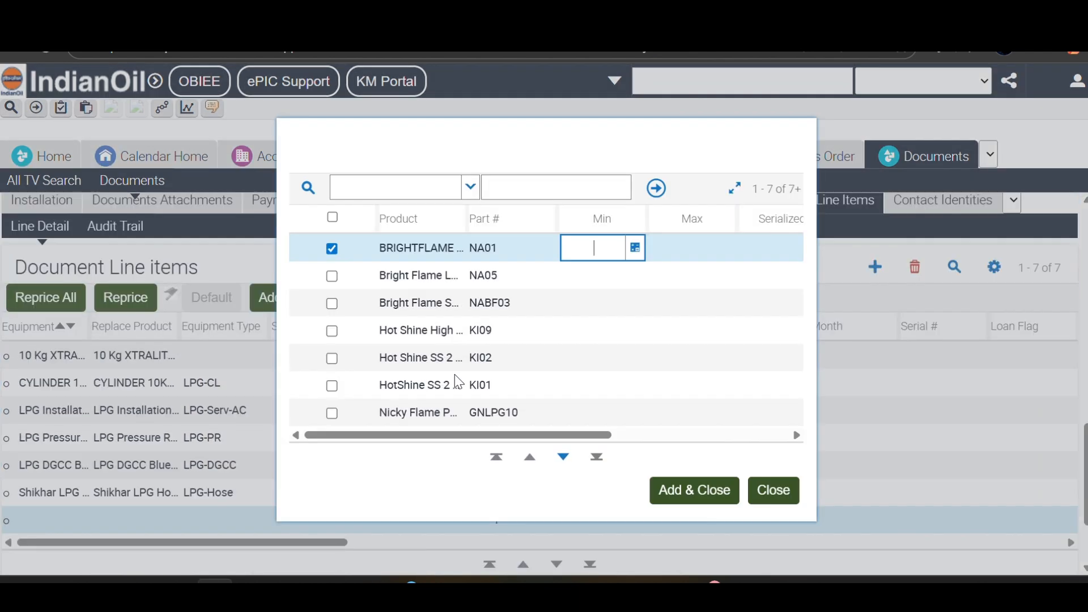
pyautogui.click(376, 356)
pyautogui.click(383, 362)
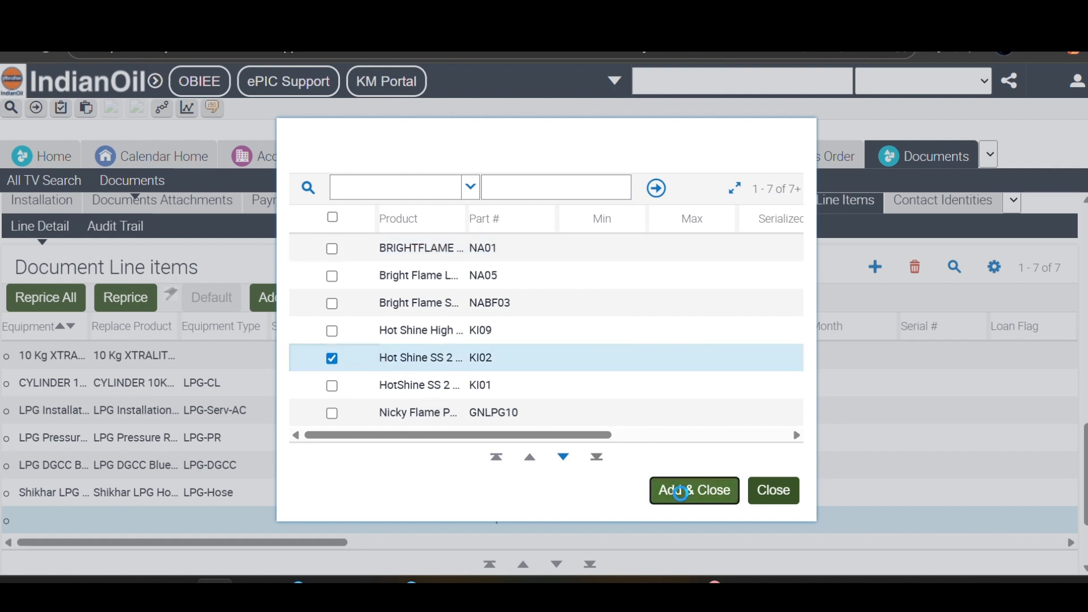
pyautogui.click(685, 491)
pyautogui.click(37, 300)
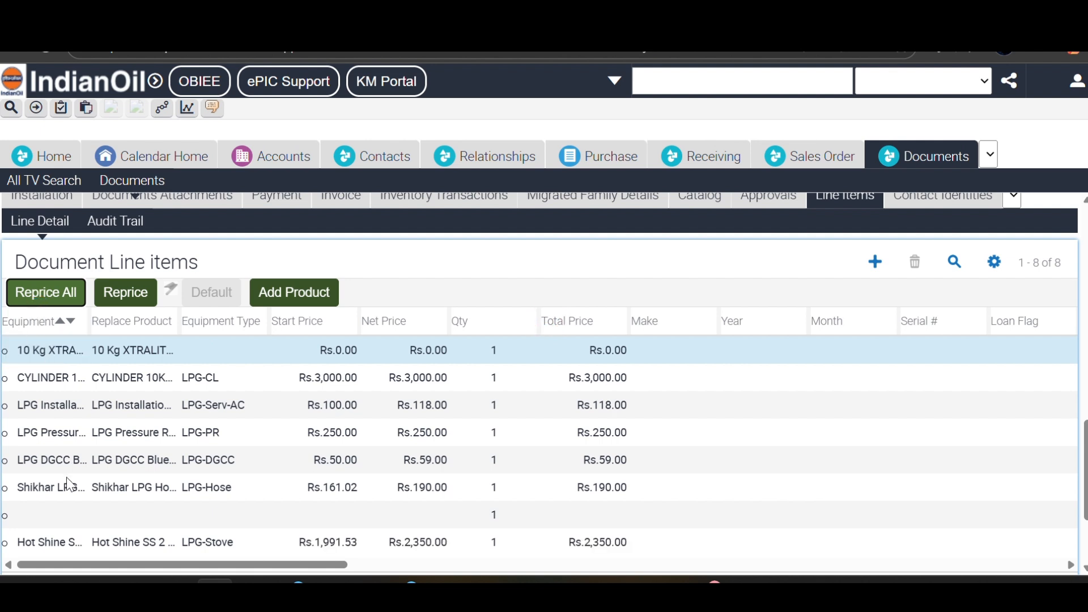
# - Delete the leftover empty line item
pyautogui.click(80, 524)
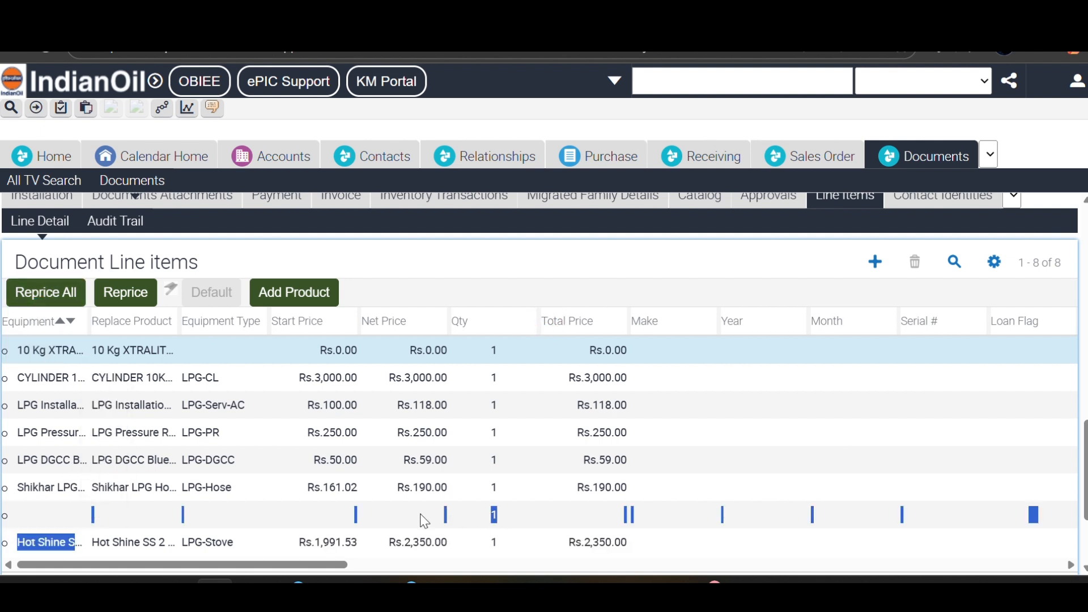
pyautogui.click(421, 515)
pyautogui.click(914, 262)
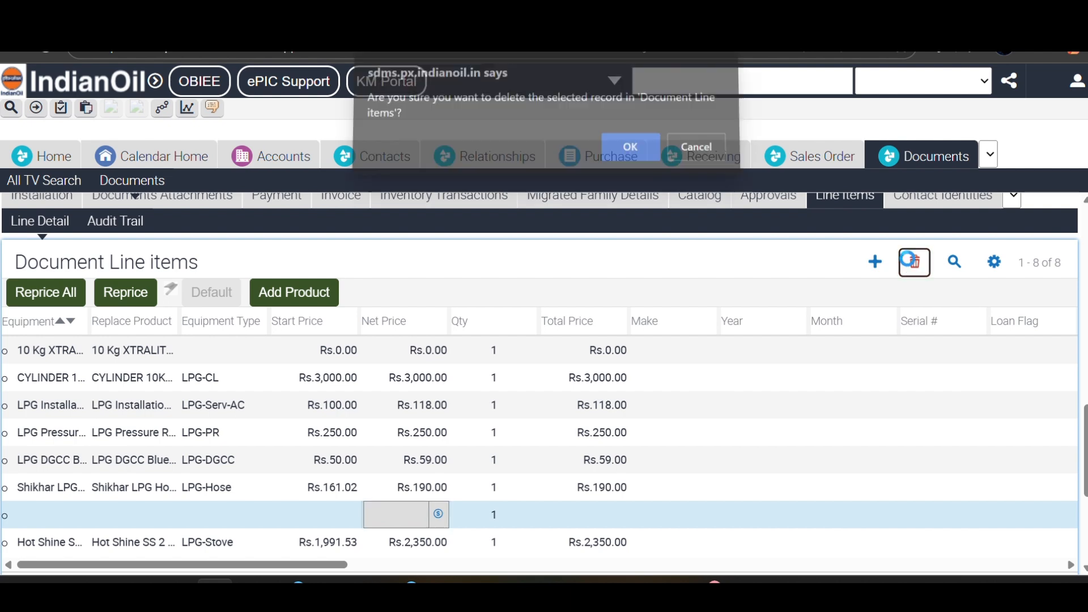
pyautogui.click(627, 151)
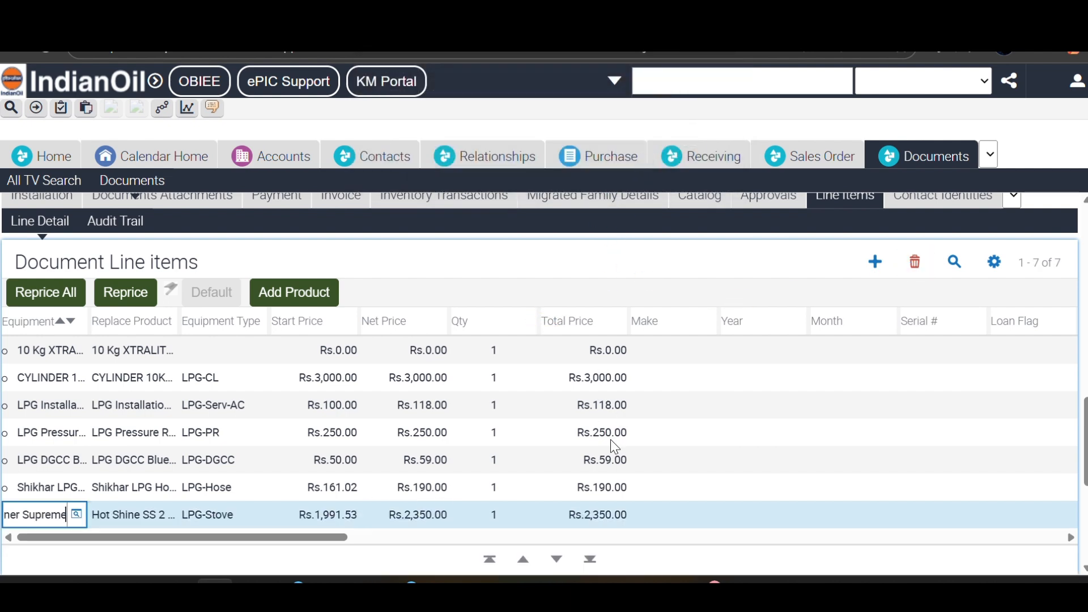
# - Record the pressure regulator's make NAV IN, year 2024, month 9 and serial A 340134
pyautogui.click(658, 432)
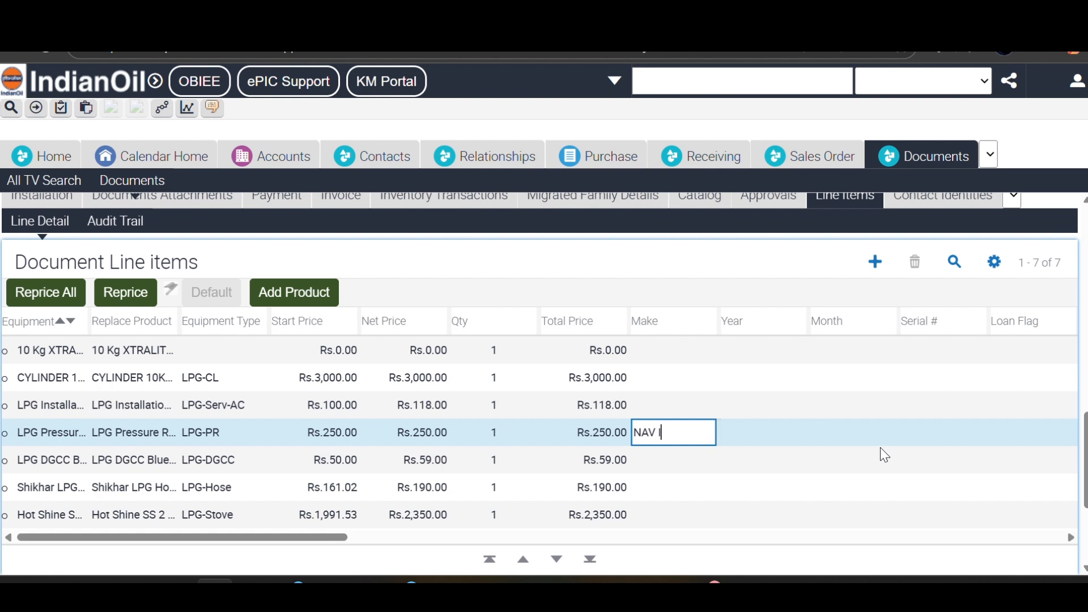
pyautogui.press('Tab')
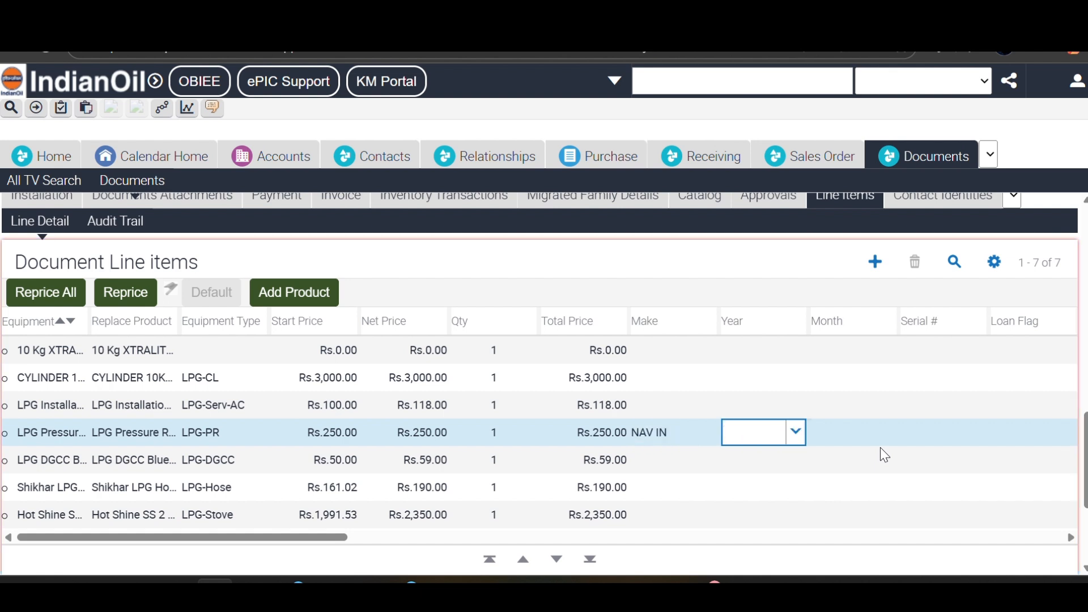
pyautogui.write('24')
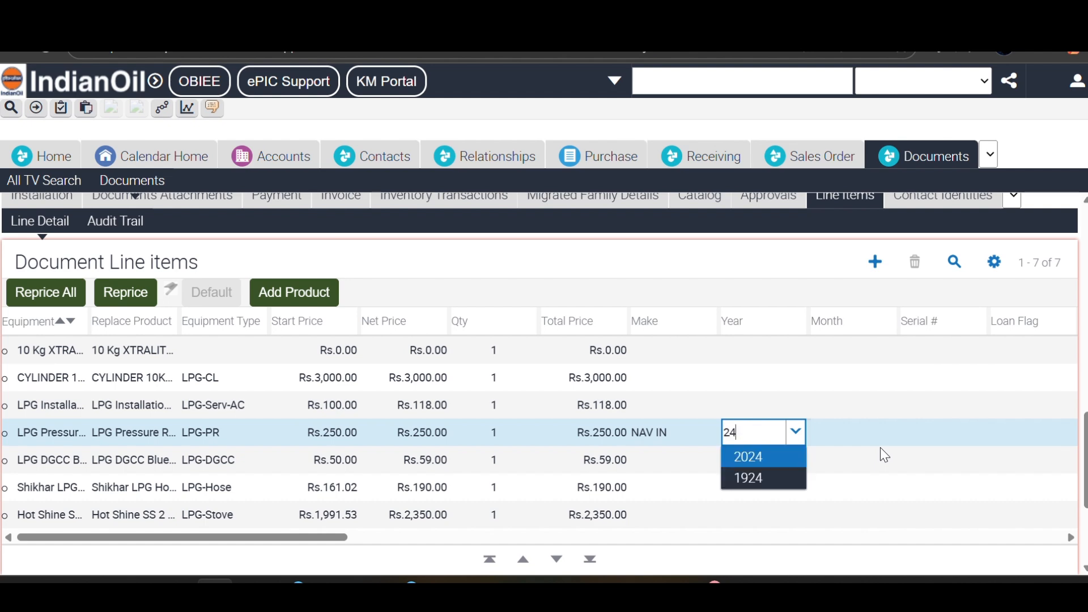
pyautogui.press('Tab')
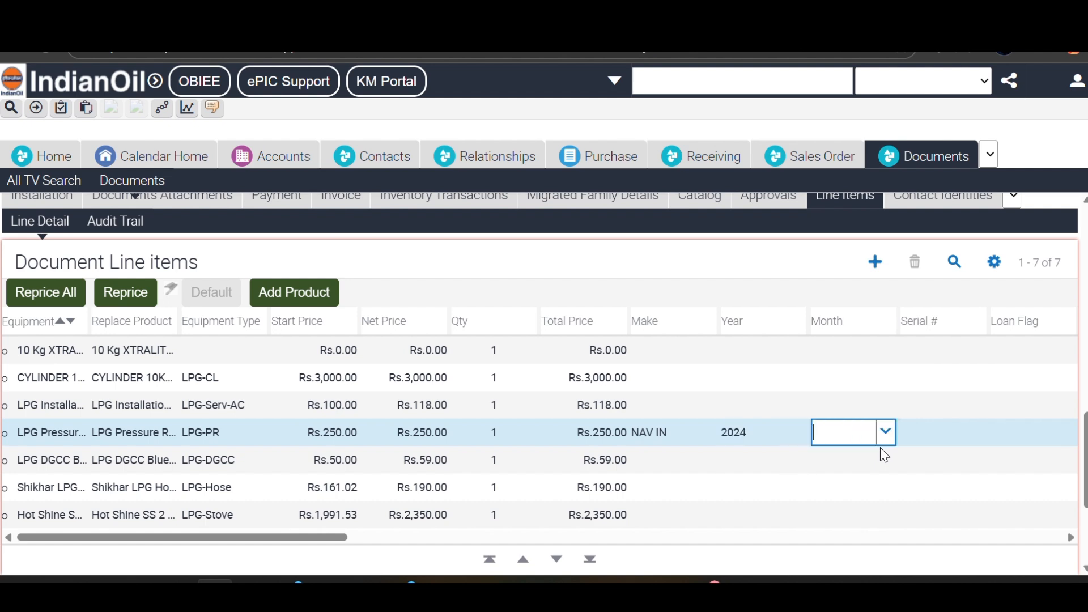
pyautogui.write('9')
pyautogui.press('Tab')
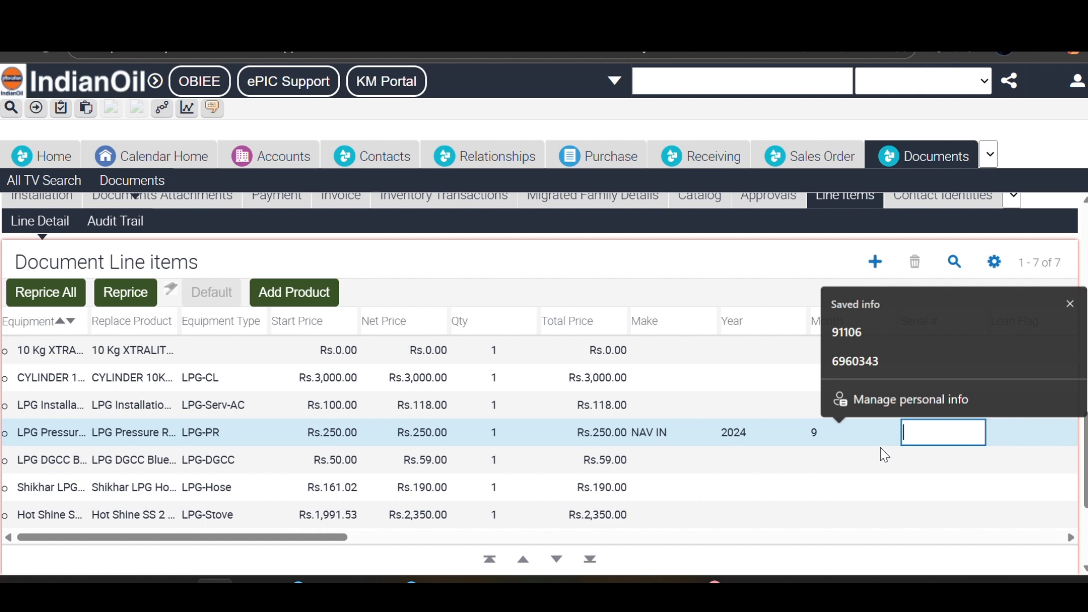
pyautogui.write('A 34')
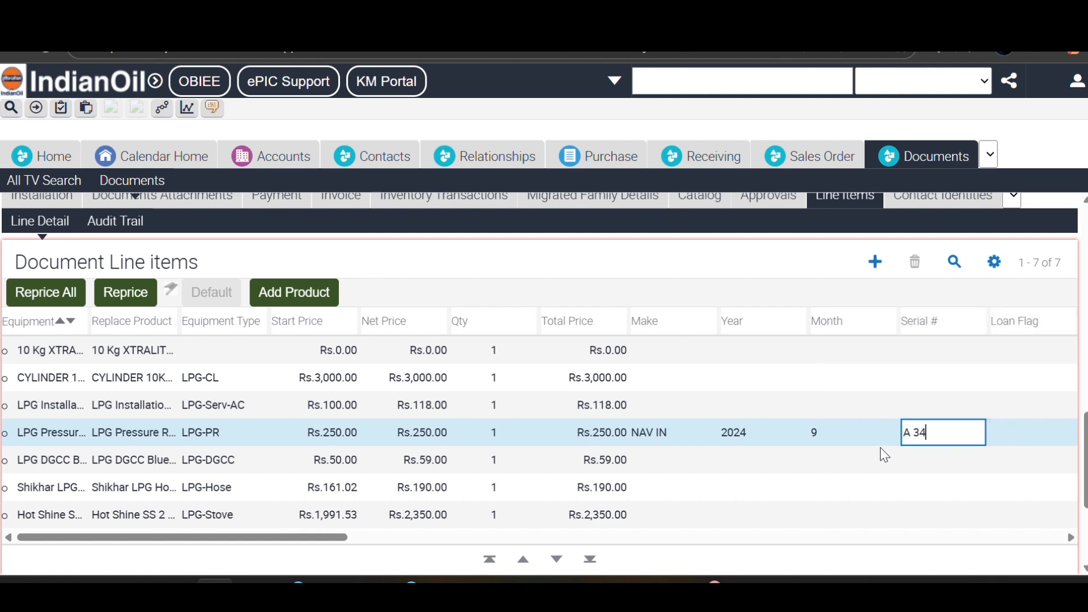
pyautogui.write('0134')
pyautogui.click(935, 460)
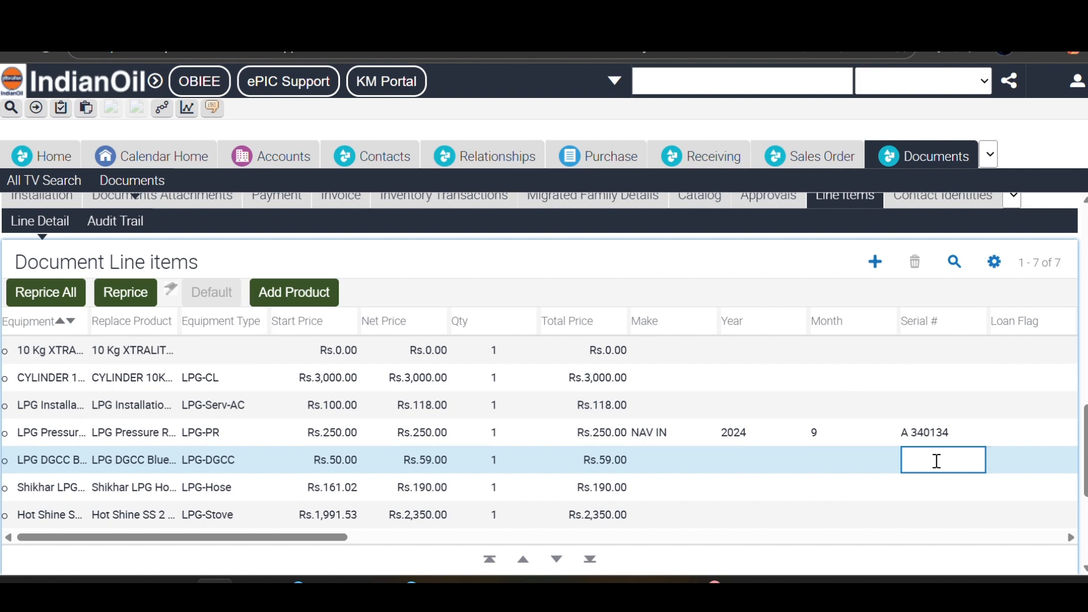
# - Set the Shikhar LPG hose line's Year to 2024 and Month to 6
pyautogui.scroll(10, 935, 461)
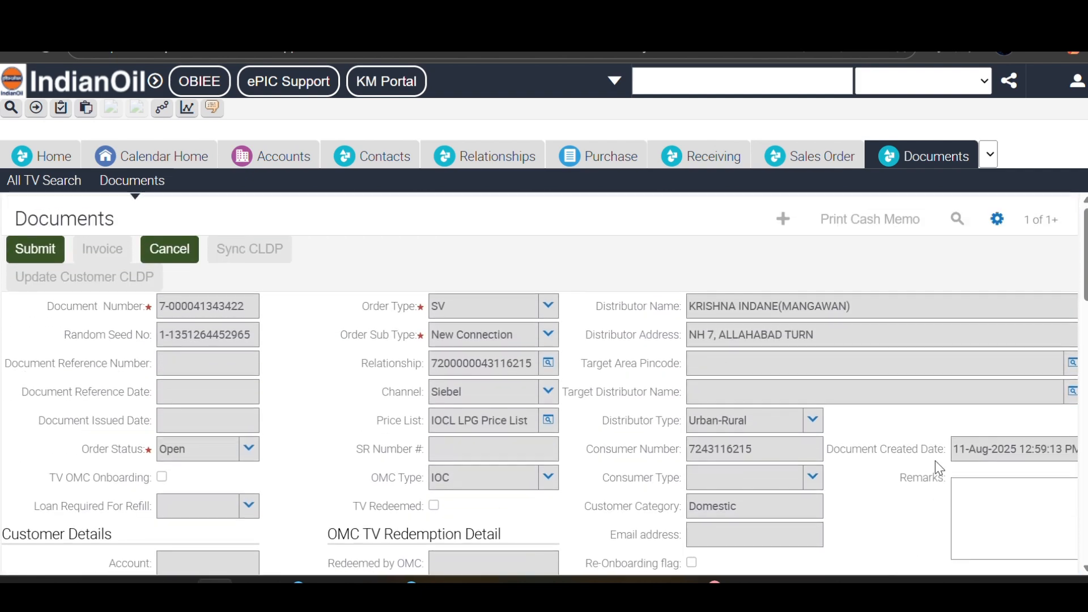
pyautogui.scroll(-10, 935, 461)
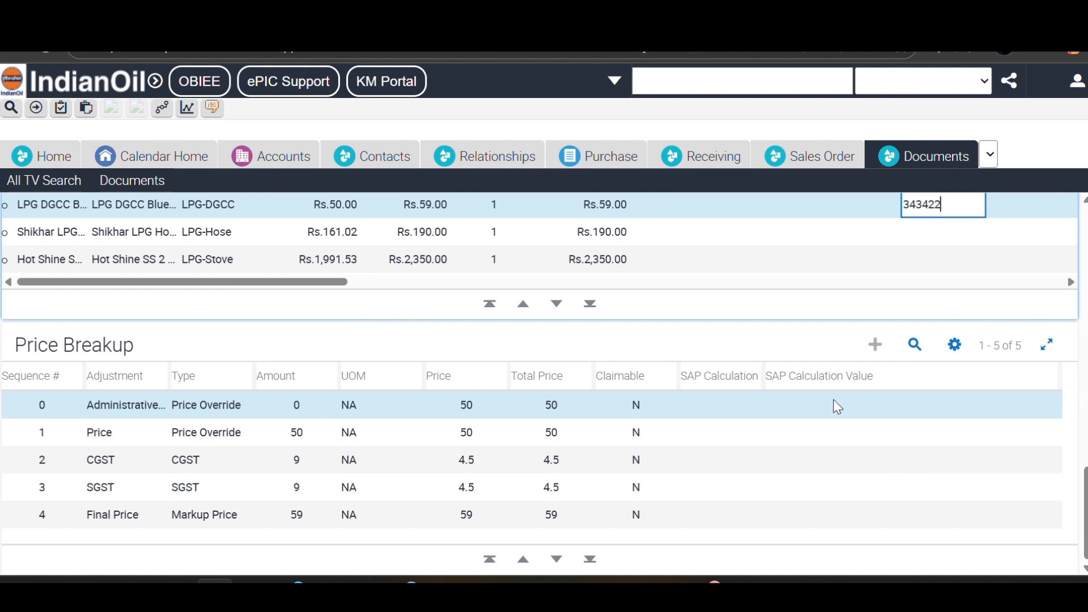
pyautogui.scroll(3, 834, 403)
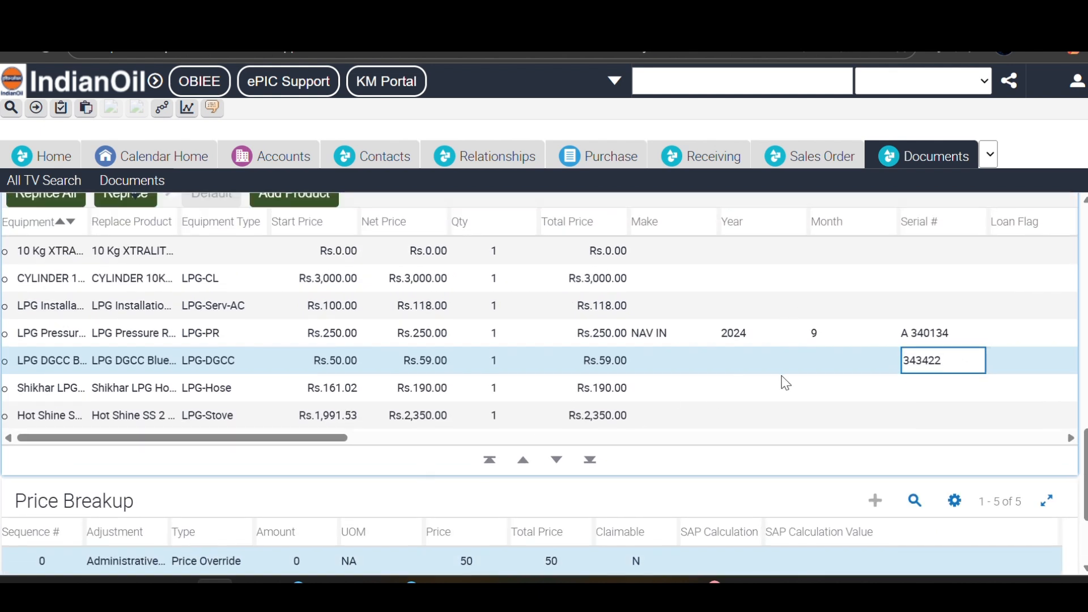
pyautogui.click(741, 392)
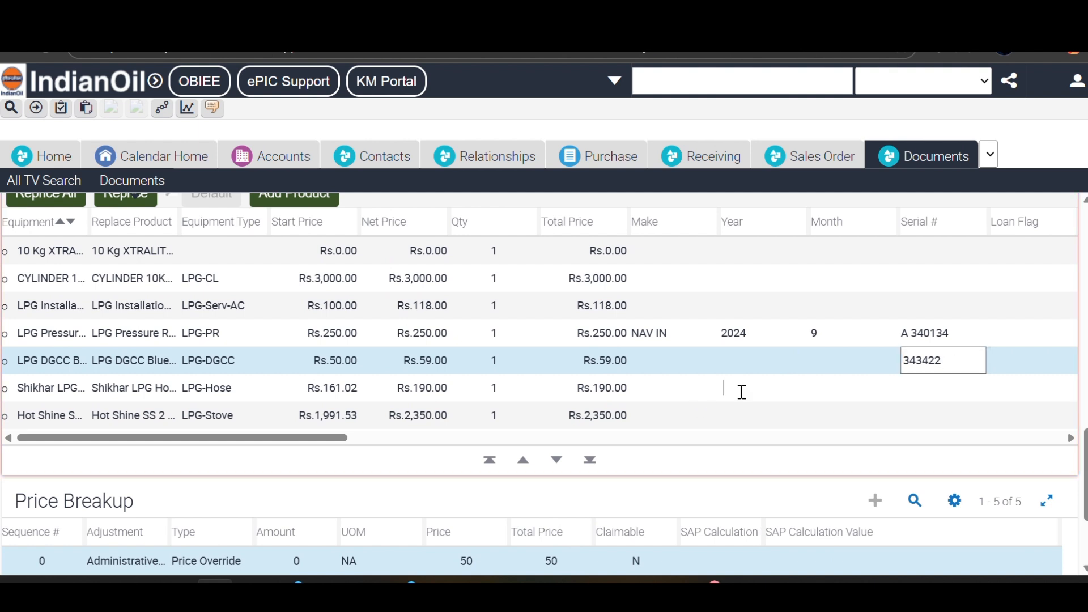
pyautogui.write('24')
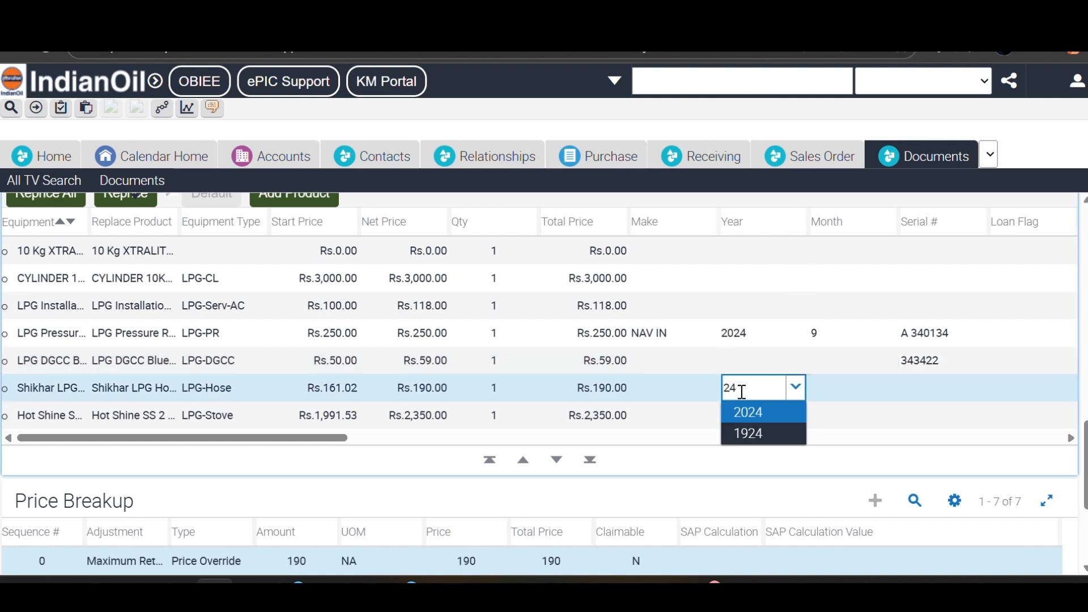
pyautogui.press('Tab')
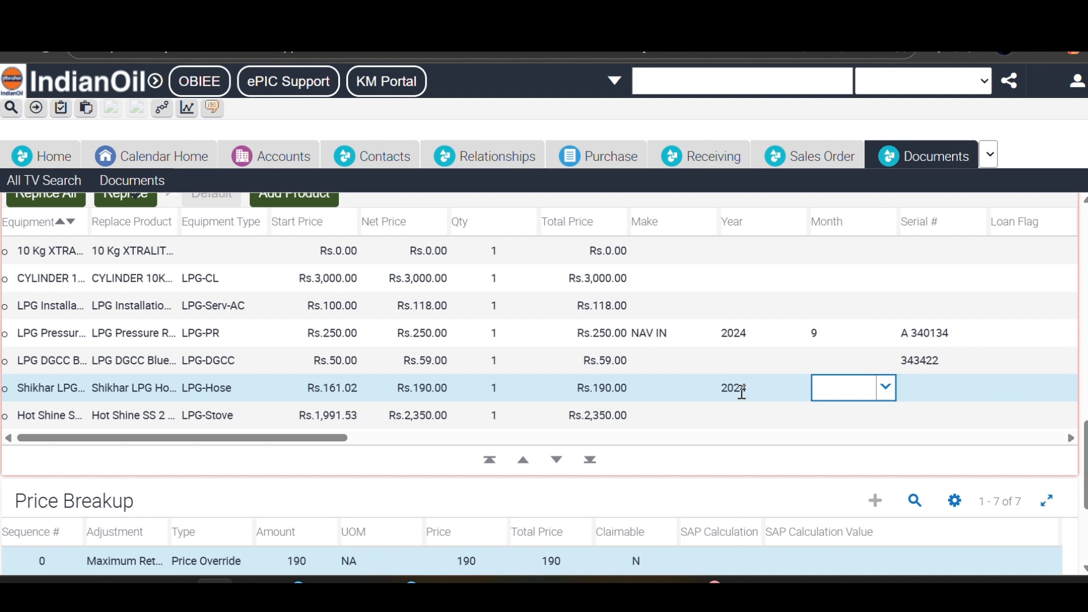
pyautogui.write('6')
pyautogui.press('Tab')
pyautogui.press('Escape')
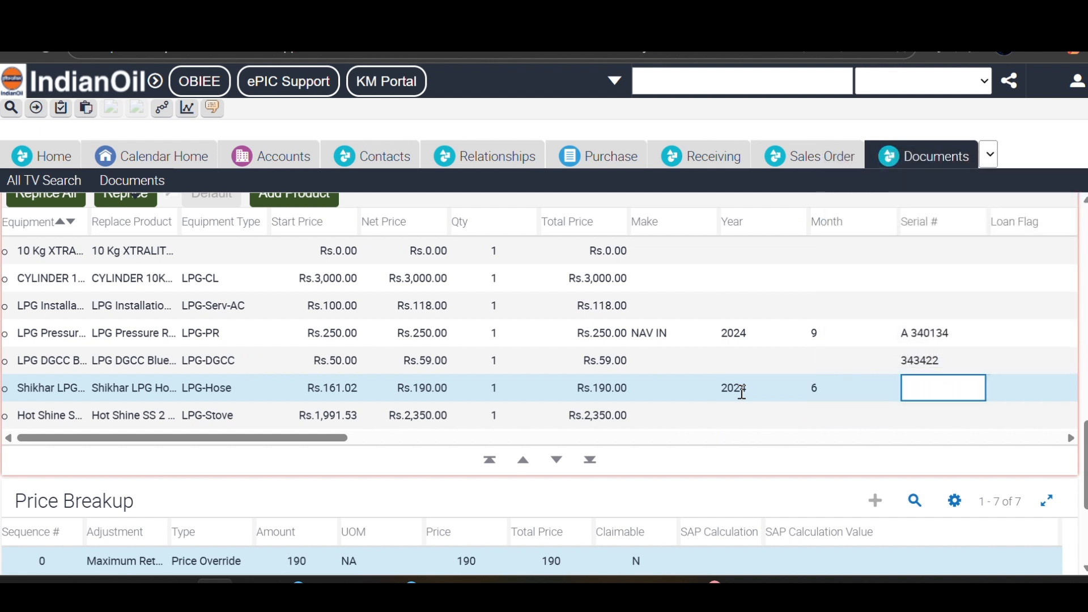
pyautogui.scroll(1, 808, 409)
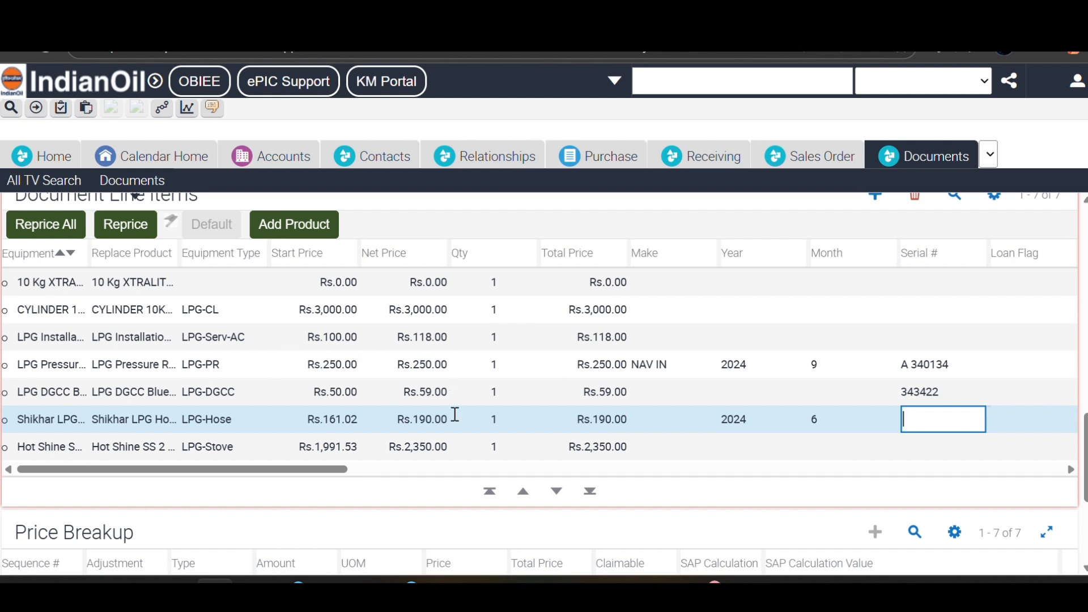
pyautogui.scroll(10, 429, 454)
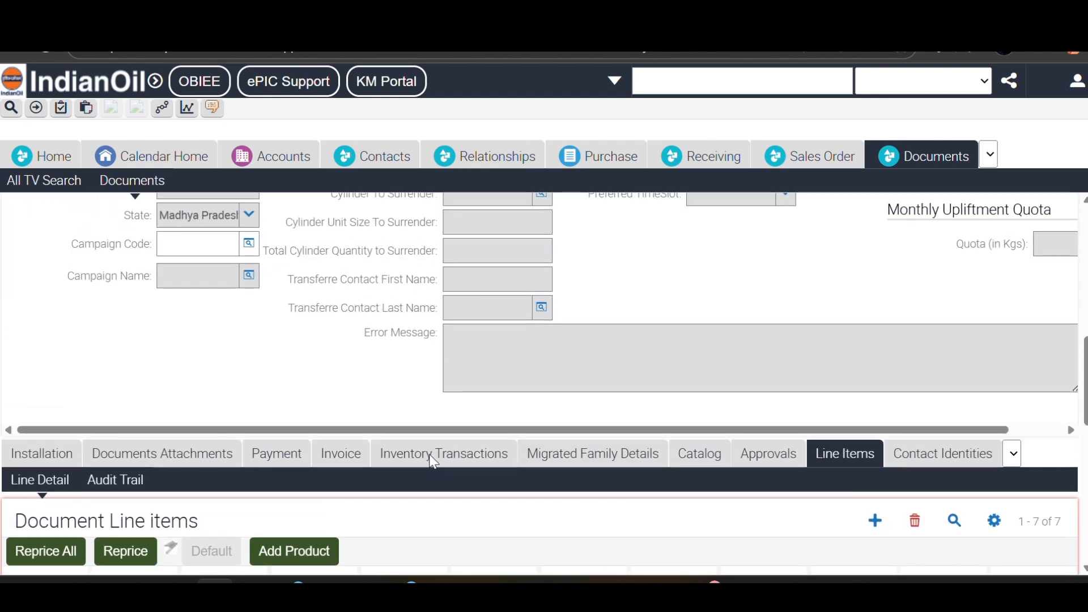
# - Submit the new-connection document, confirming the cylinder quantity prompt
pyautogui.scroll(3, 430, 455)
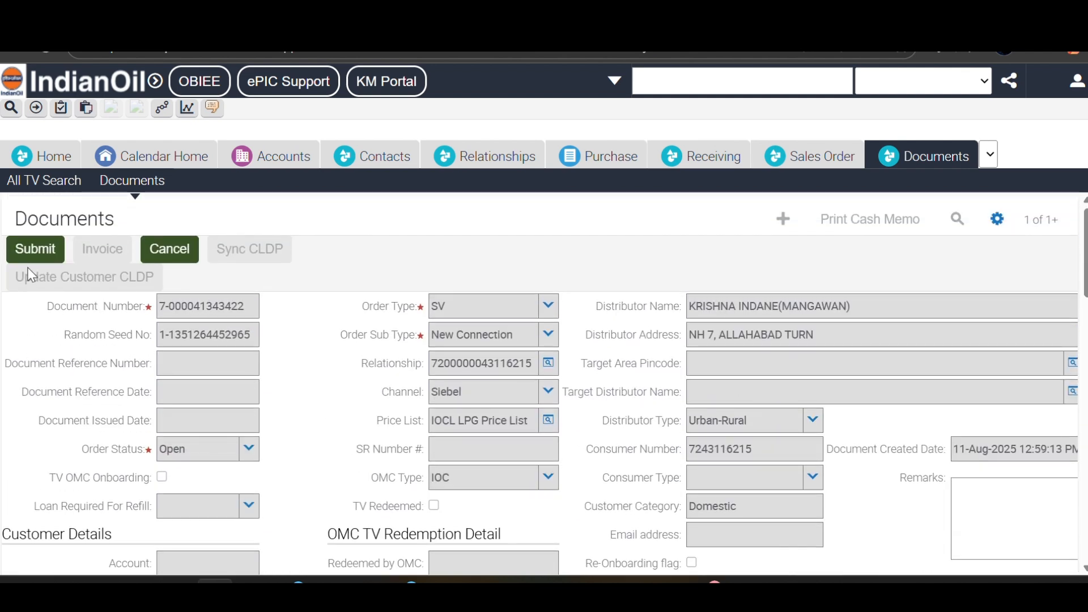
pyautogui.click(24, 250)
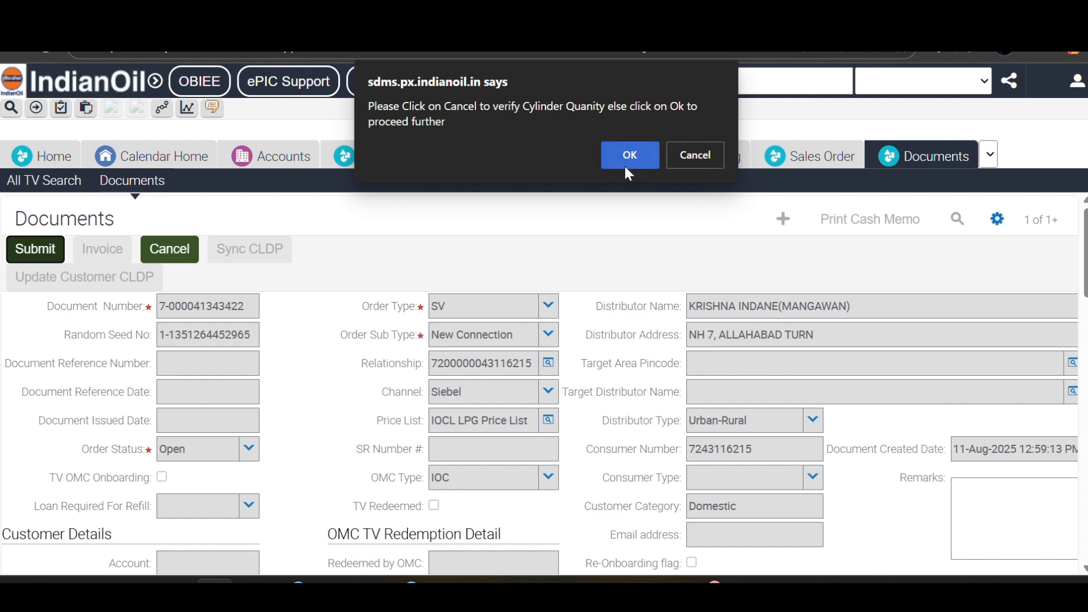
pyautogui.click(624, 164)
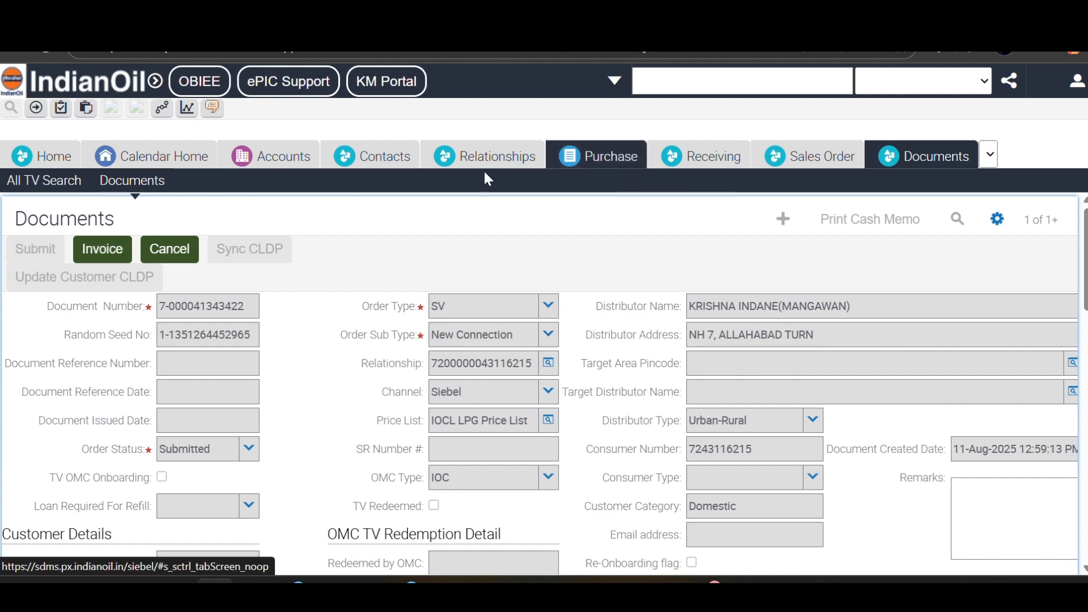
# - Generate the document's invoice and set its status to Completed
pyautogui.click(102, 251)
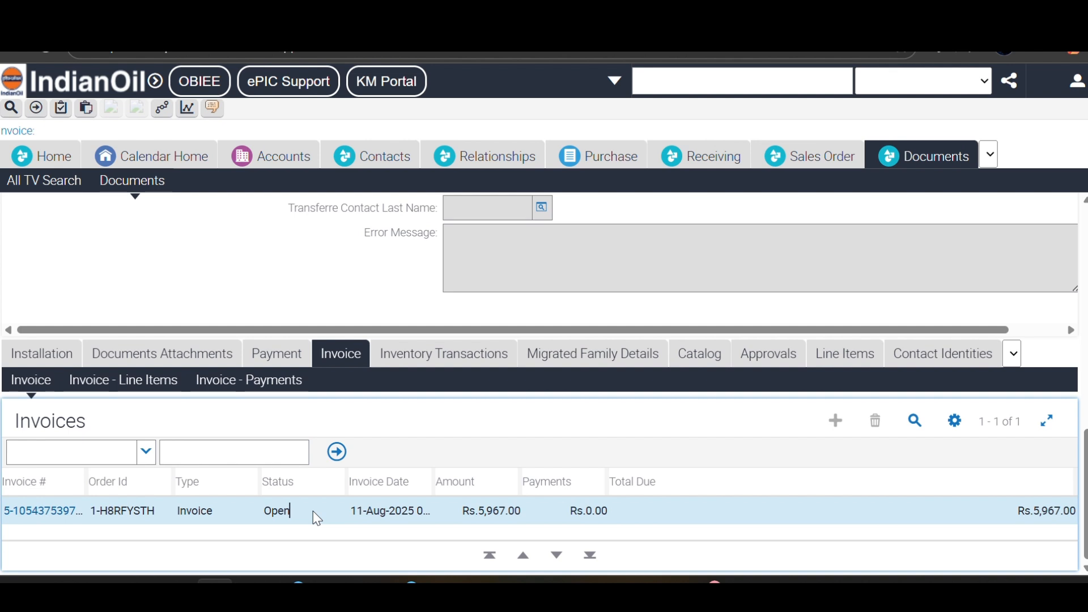
pyautogui.click(312, 514)
pyautogui.click(335, 512)
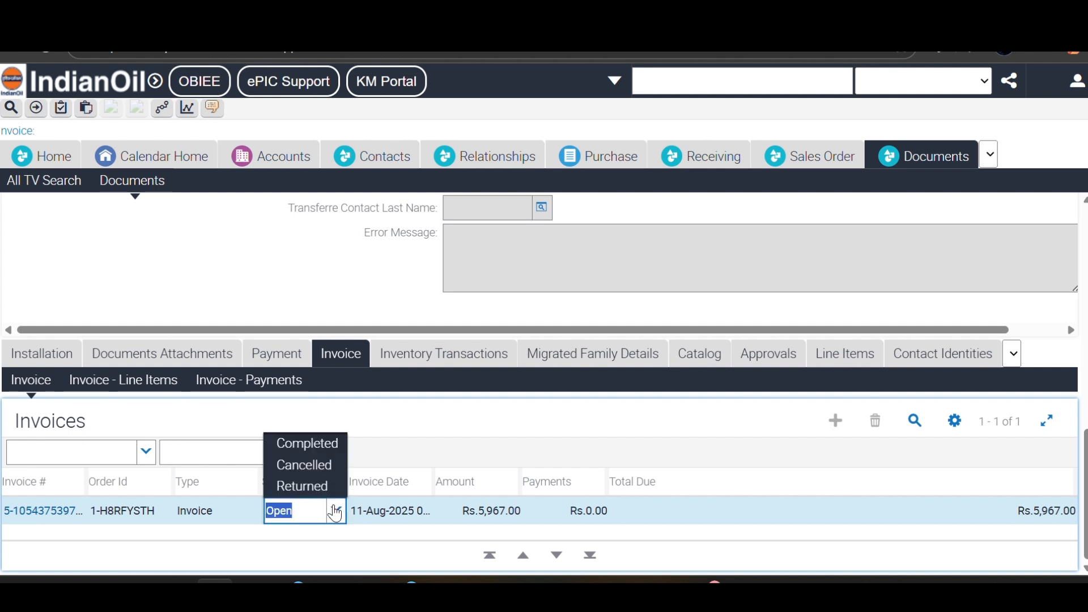
pyautogui.click(323, 448)
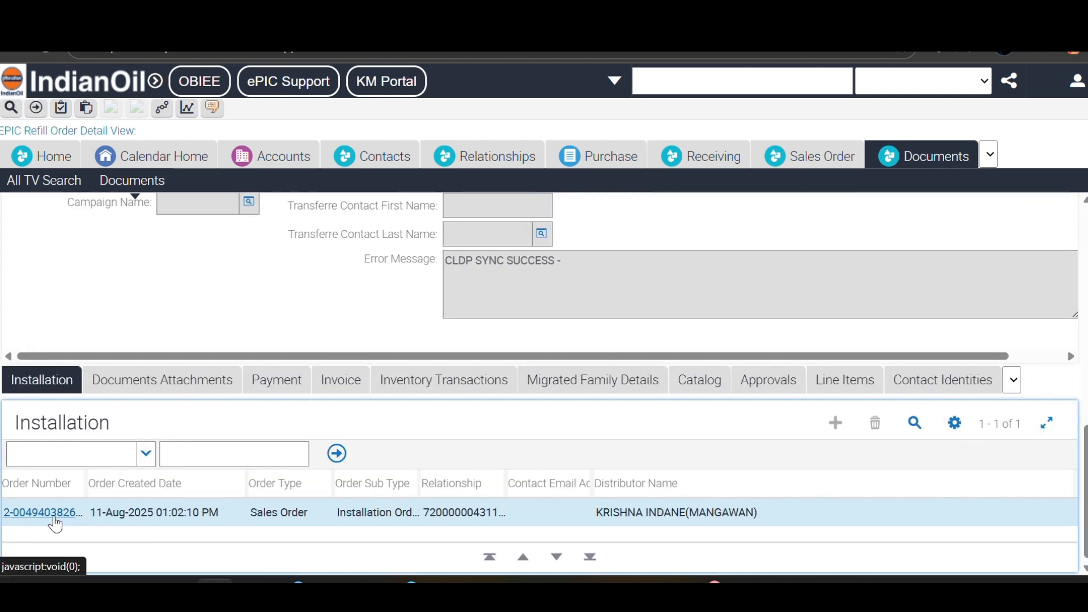
# - Open the linked installation order and create its invoice
pyautogui.click(53, 512)
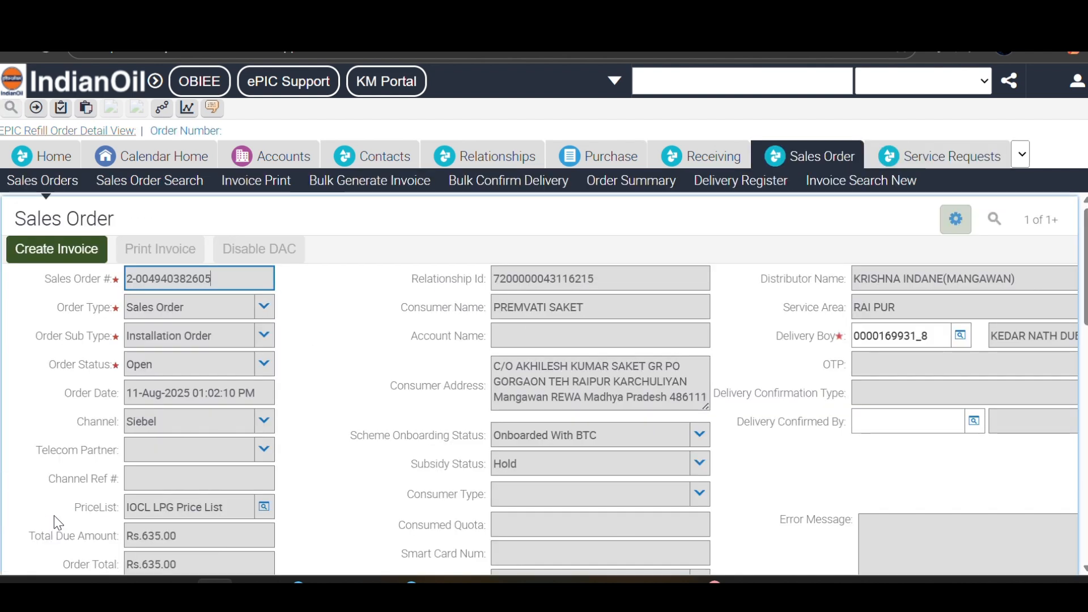
pyautogui.click(78, 254)
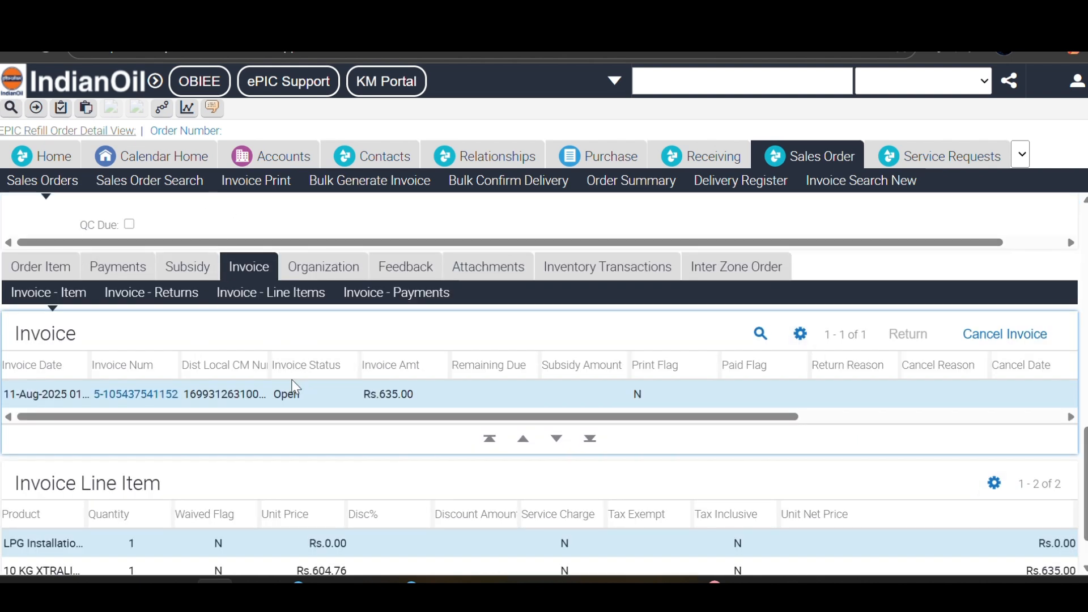
pyautogui.scroll(15, 310, 400)
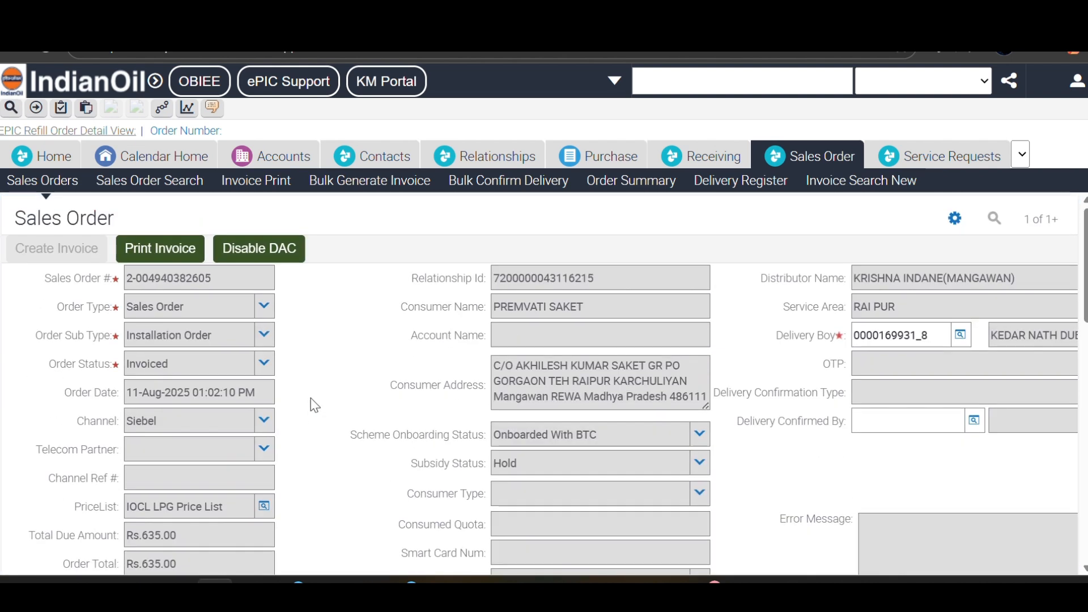
pyautogui.scroll(-5, 445, 426)
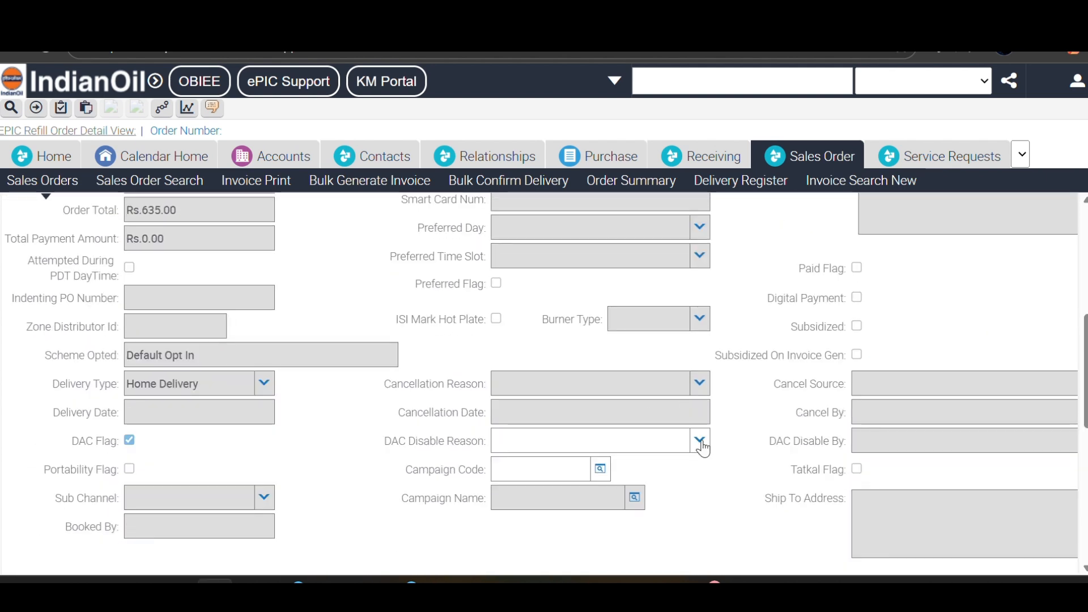
# - Disable DAC on the installation order with reason Network Issue
pyautogui.click(700, 441)
pyautogui.click(651, 465)
pyautogui.scroll(6, 402, 348)
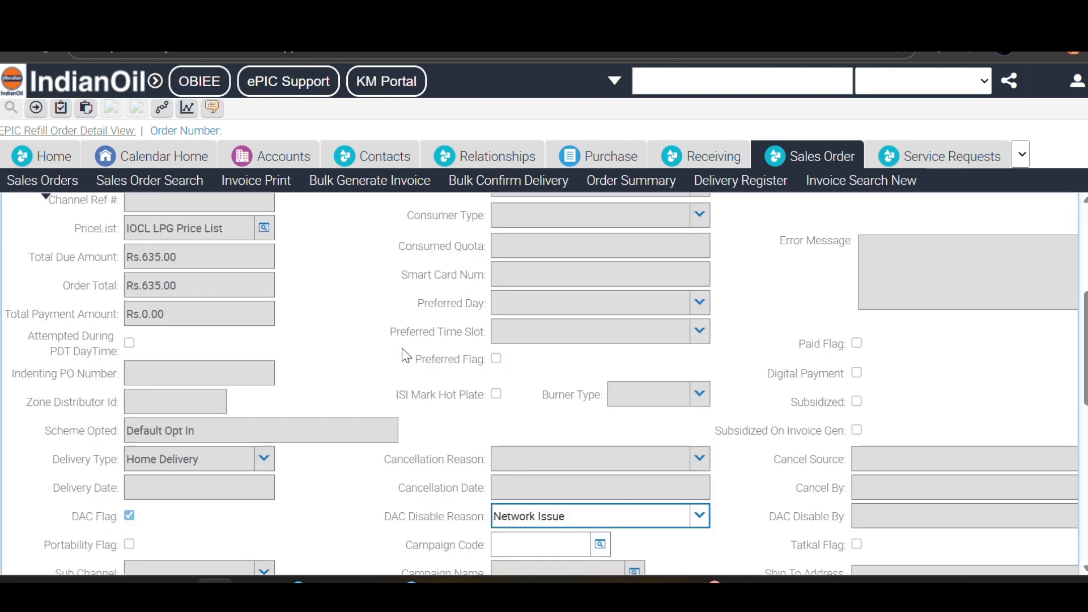
pyautogui.click(261, 249)
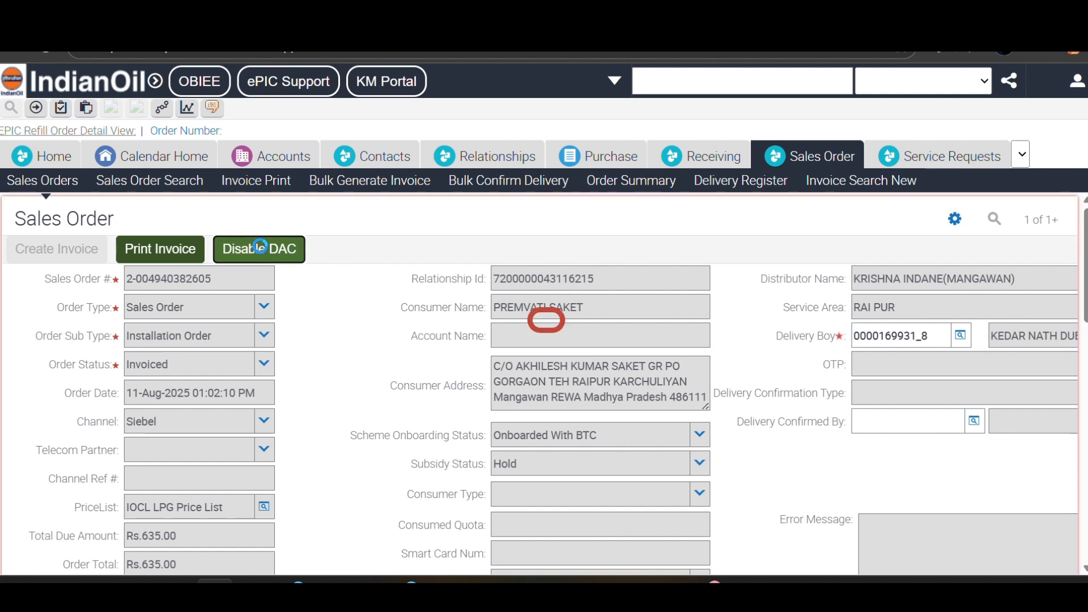
# - Set the installation order's Rs.635.00 invoice status to Completed and save it
pyautogui.scroll(-10, 311, 427)
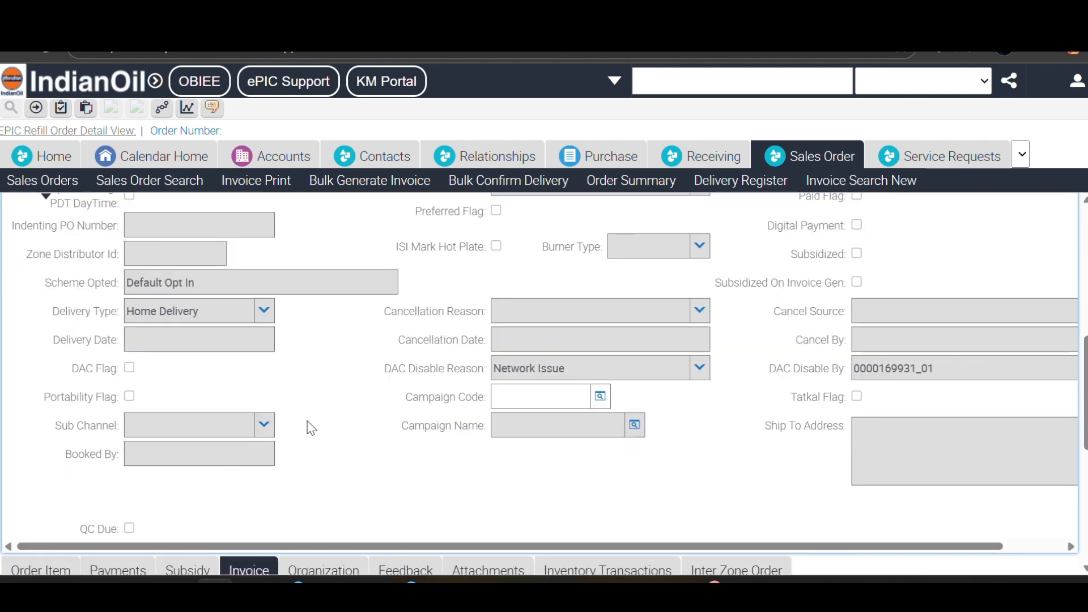
pyautogui.click(326, 432)
pyautogui.click(349, 434)
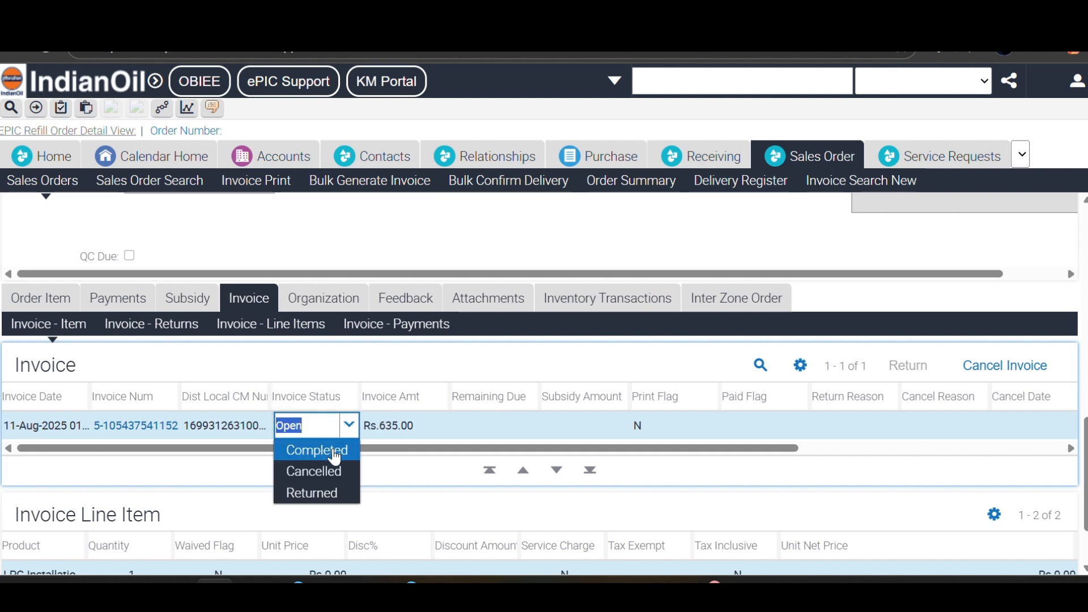
pyautogui.click(335, 456)
pyautogui.click(547, 319)
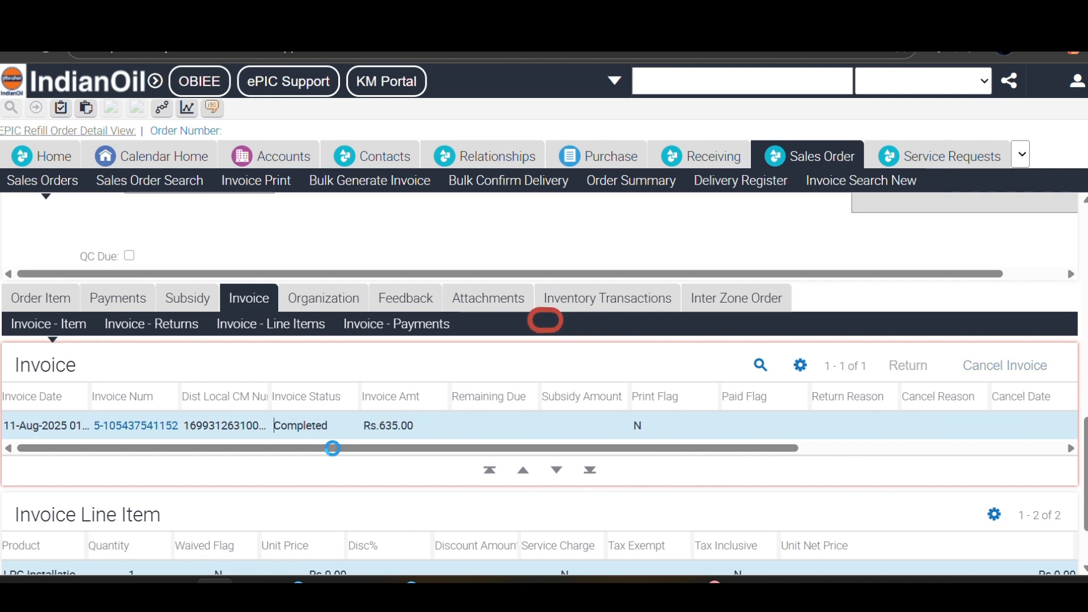
# - Copy the sales order's Relationship Id and query it in Relationships, showing status ACTIVE
pyautogui.scroll(10, 333, 448)
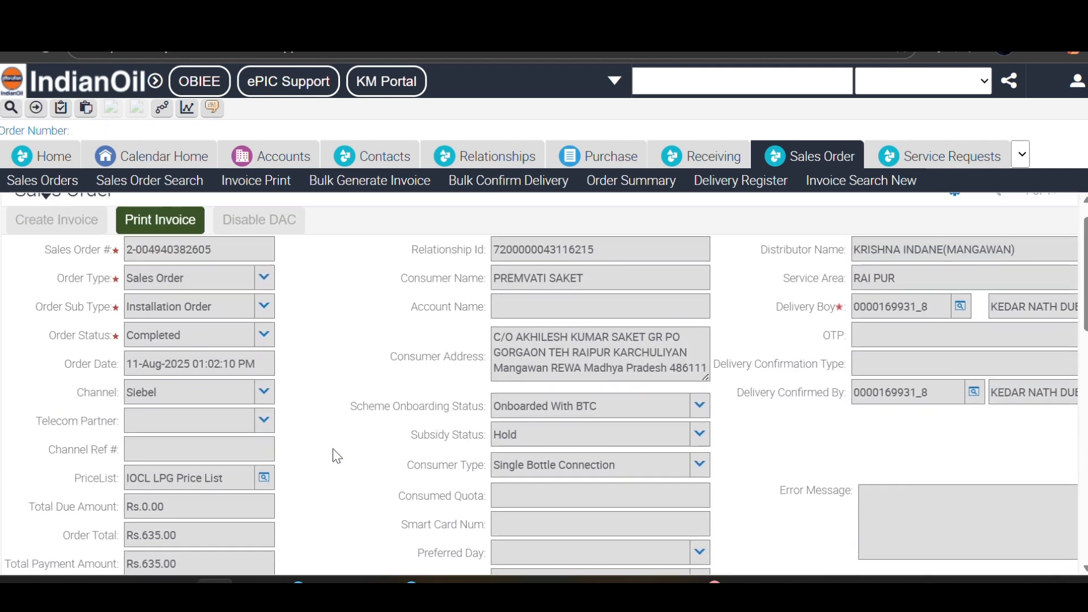
pyautogui.scroll(1, 332, 448)
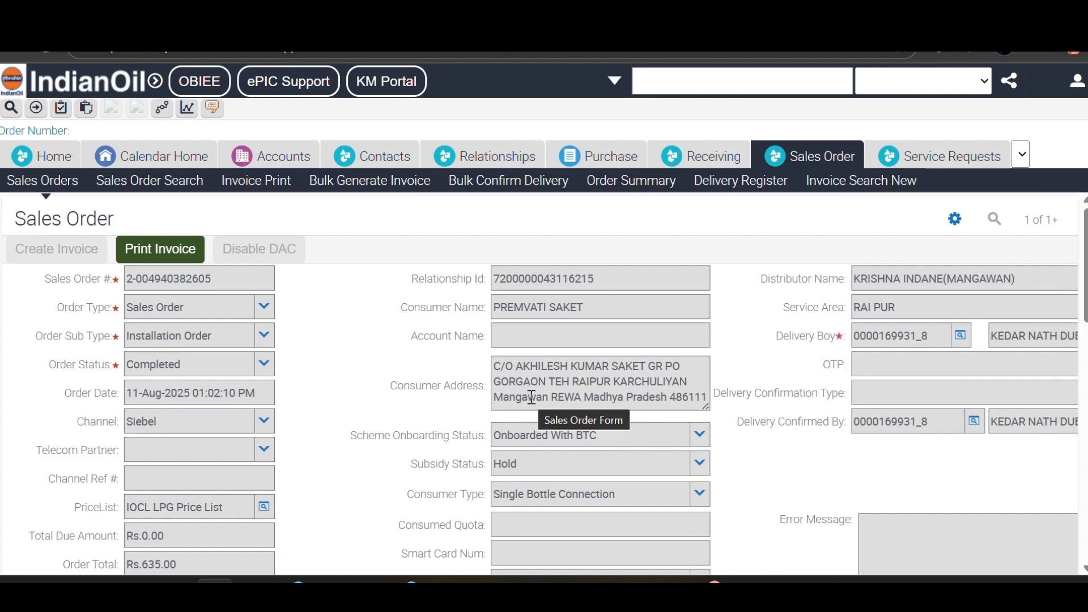
pyautogui.doubleClick(544, 274)
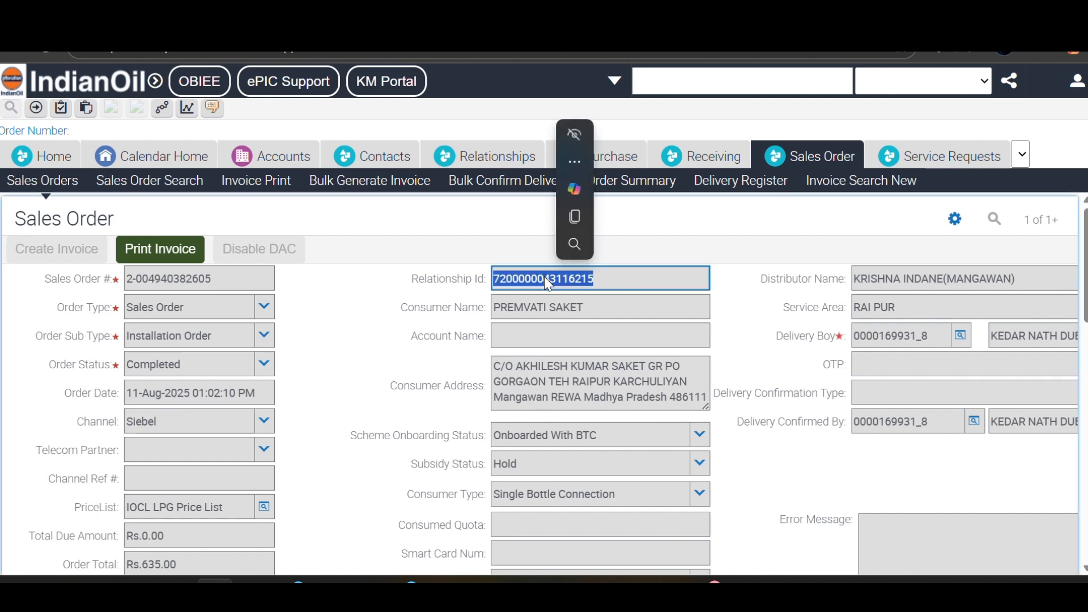
pyautogui.click(519, 158)
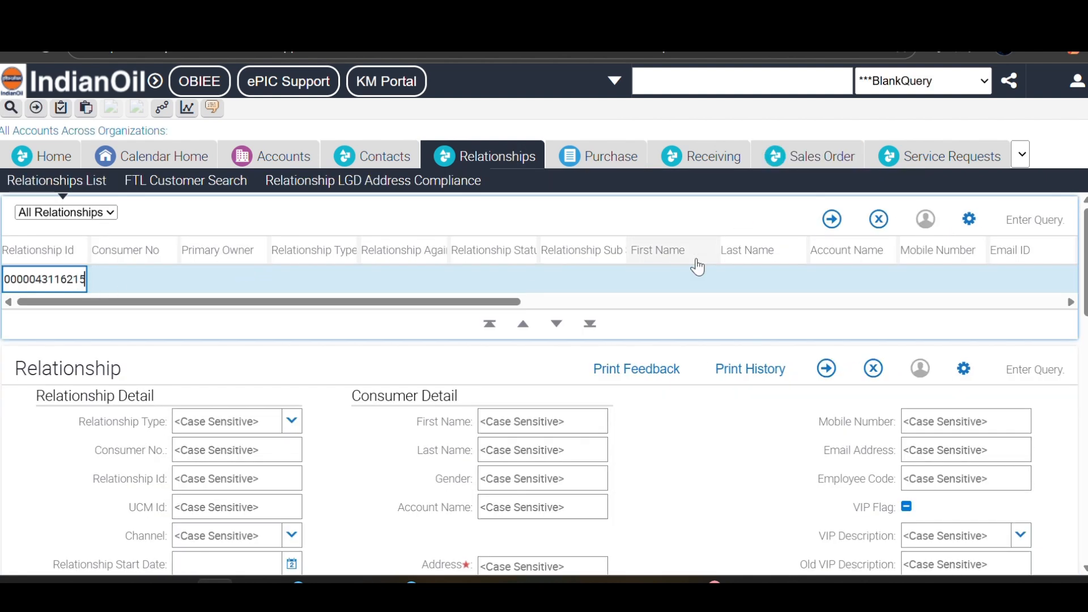
pyautogui.click(832, 220)
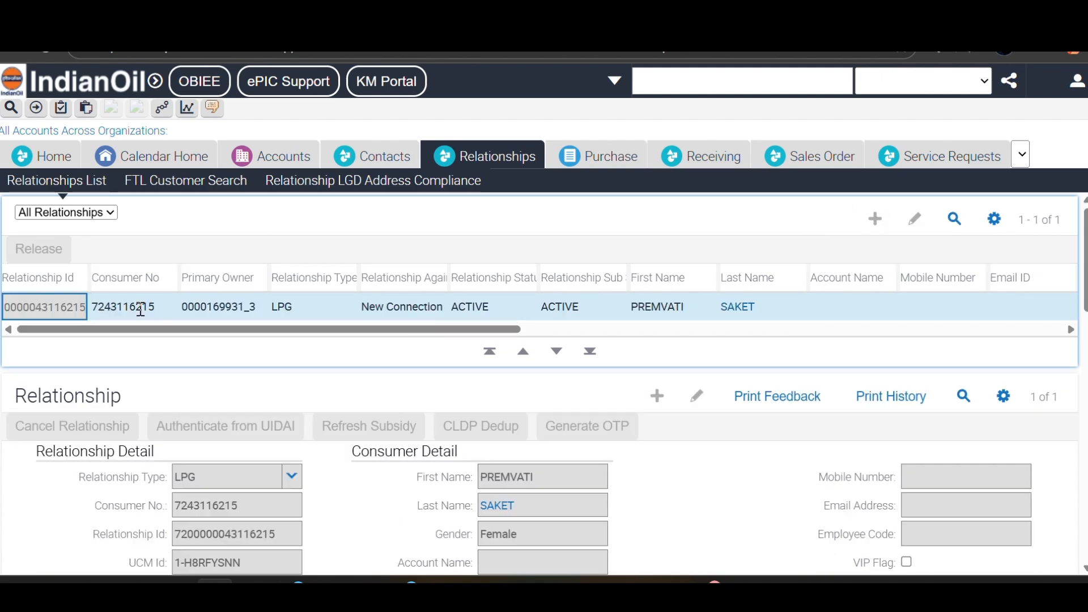